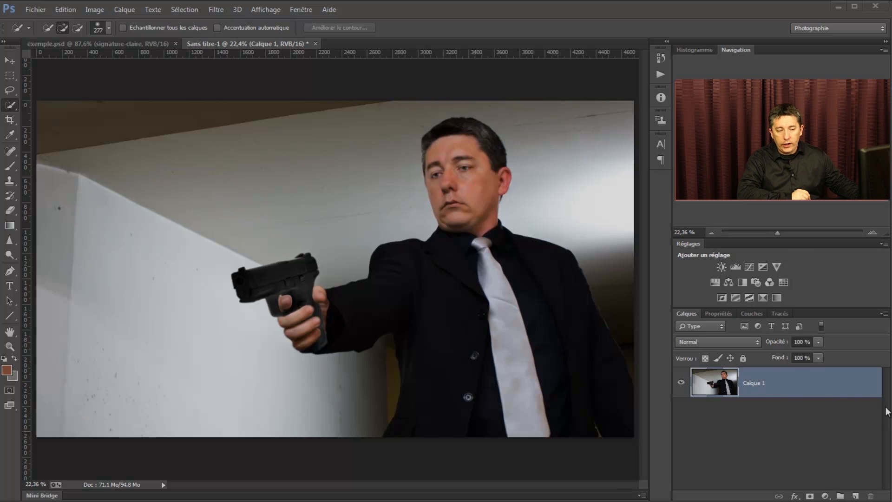
Step: Add a Color Balance adjustment layer above Calque 1 and set its midtones to +37 green and +91 blue
left_click(825, 496)
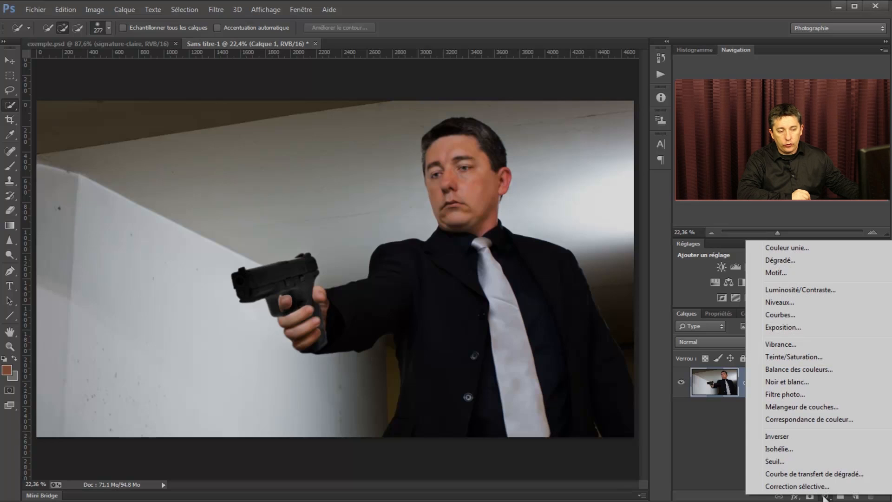
left_click(788, 372)
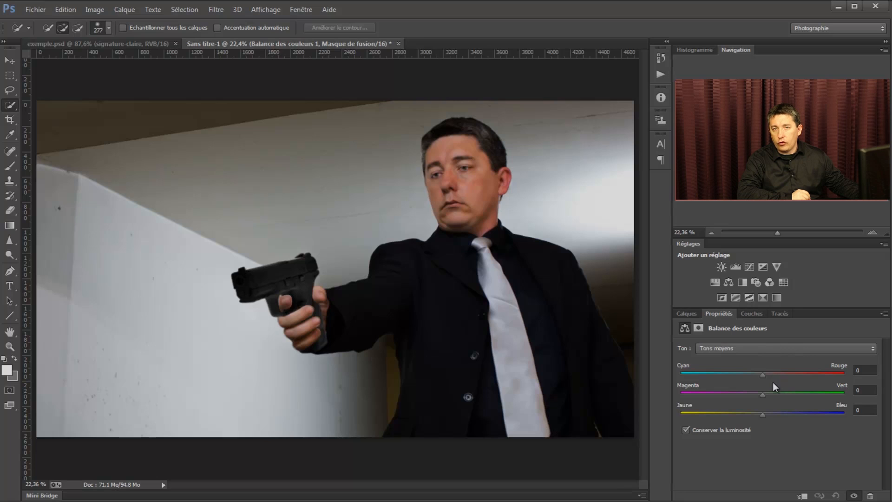
left_click_drag(762, 413, 829, 419)
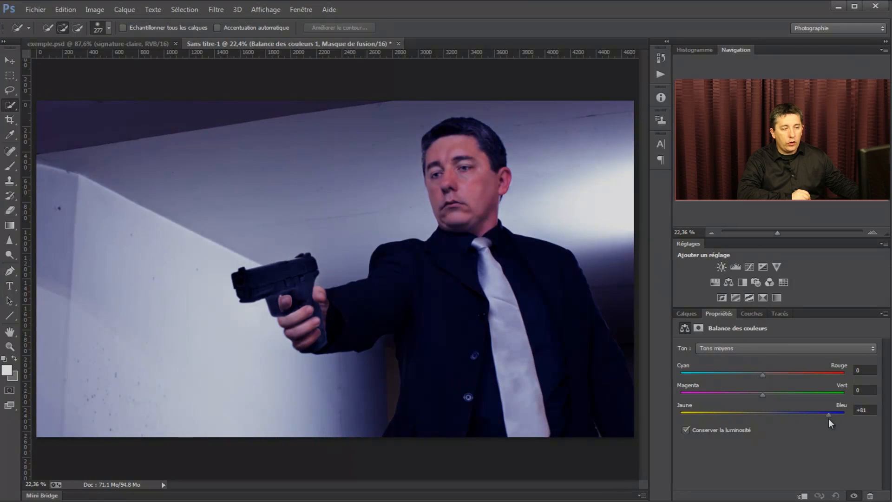
left_click(731, 350)
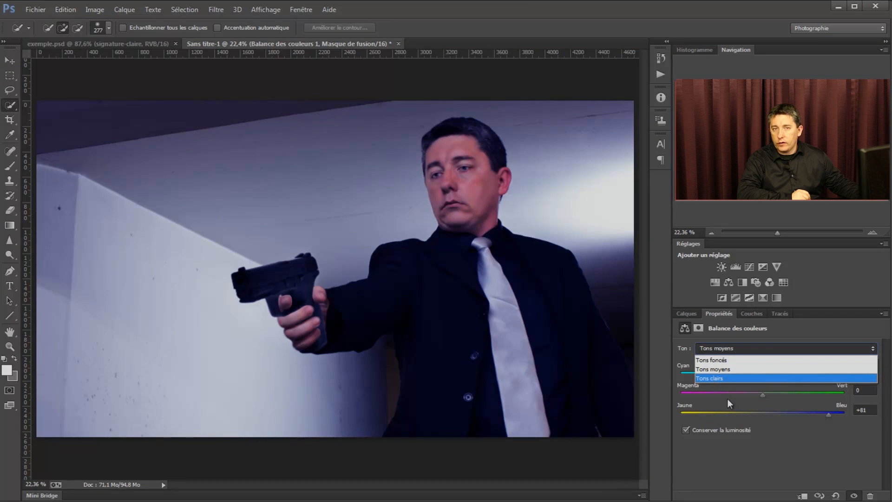
left_click(742, 454)
left_click_drag(763, 398, 782, 397)
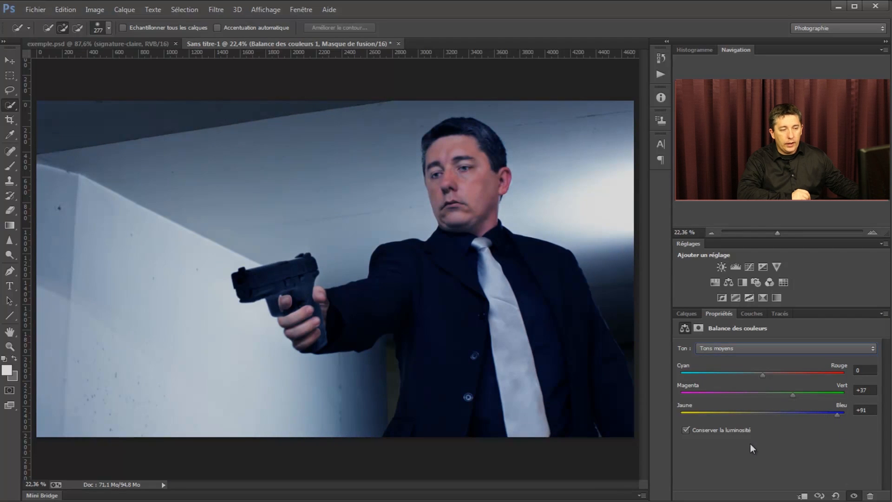
Step: Shift the Color Balance shadows (Tons foncés) to +24 green and +30 blue
left_click(731, 347)
left_click(733, 360)
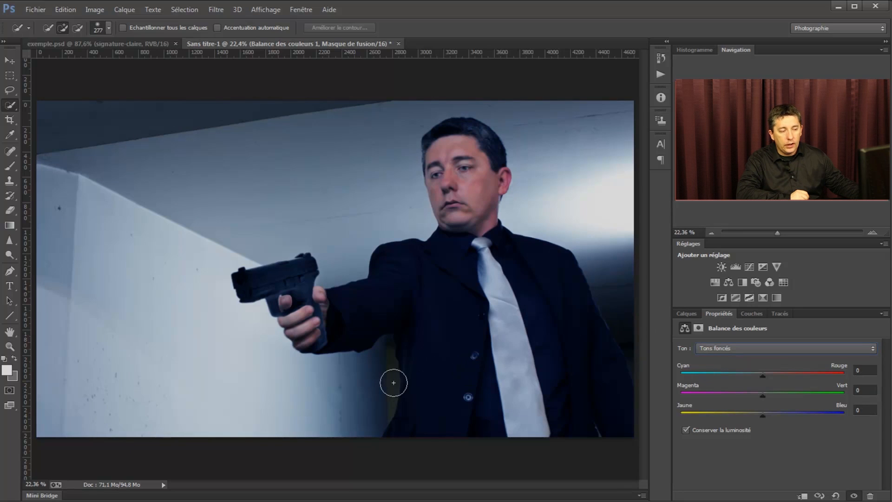
left_click_drag(763, 415, 782, 397)
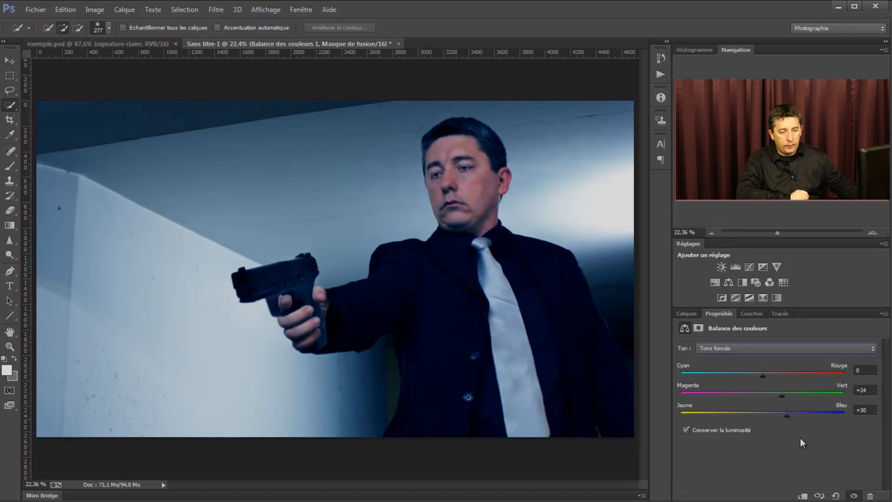
Step: Set the Color Balance highlights (Tons clairs) to +18 green and +69 blue
left_click(712, 350)
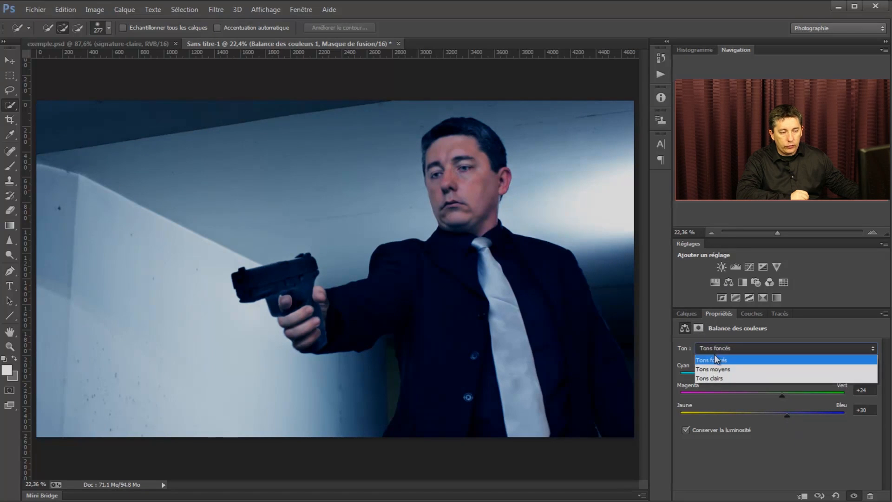
left_click(729, 376)
left_click_drag(765, 415, 817, 416)
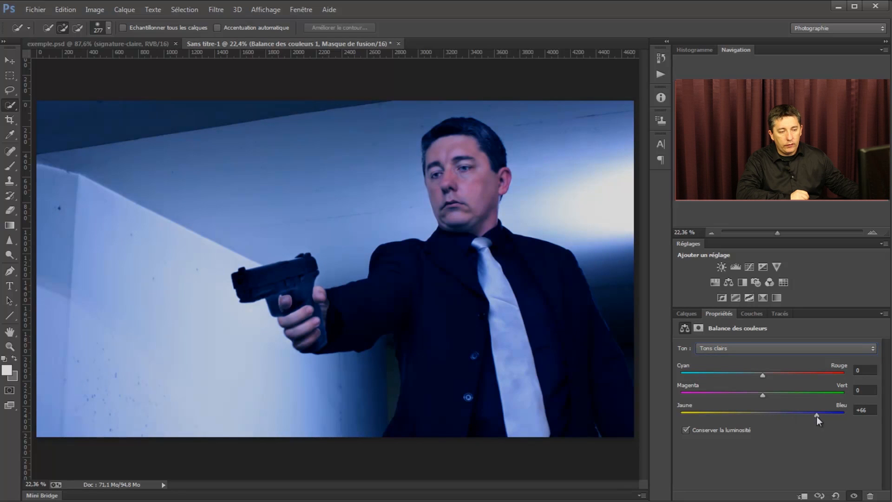
left_click_drag(765, 395, 779, 396)
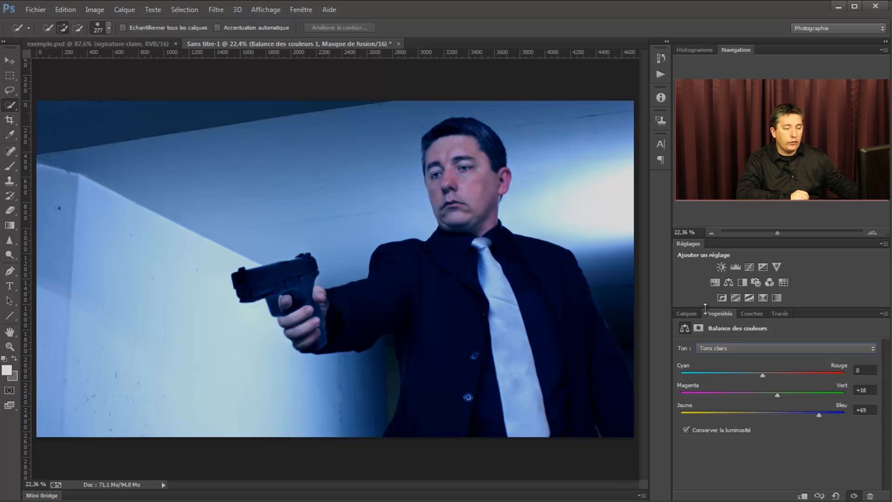
Step: Duplicate the Balance des couleurs 1 adjustment layer and hide both versions, leaving Calque 1 as the active layer
left_click(690, 314)
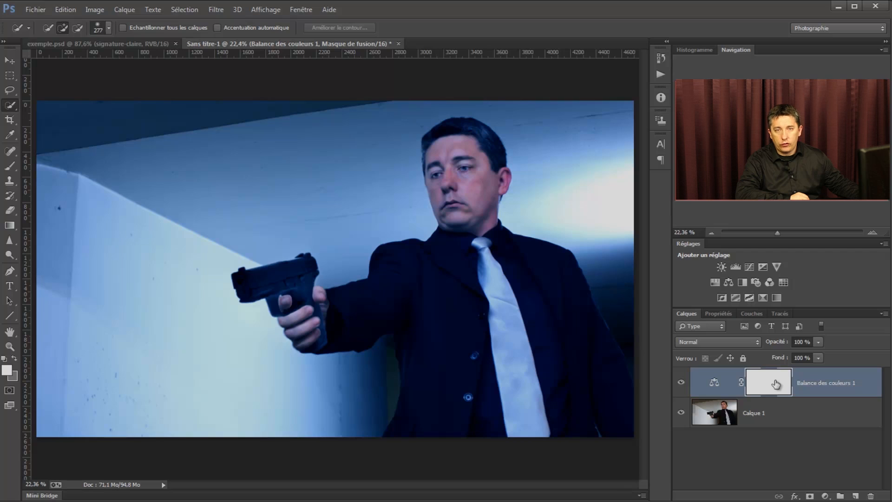
left_click(829, 380)
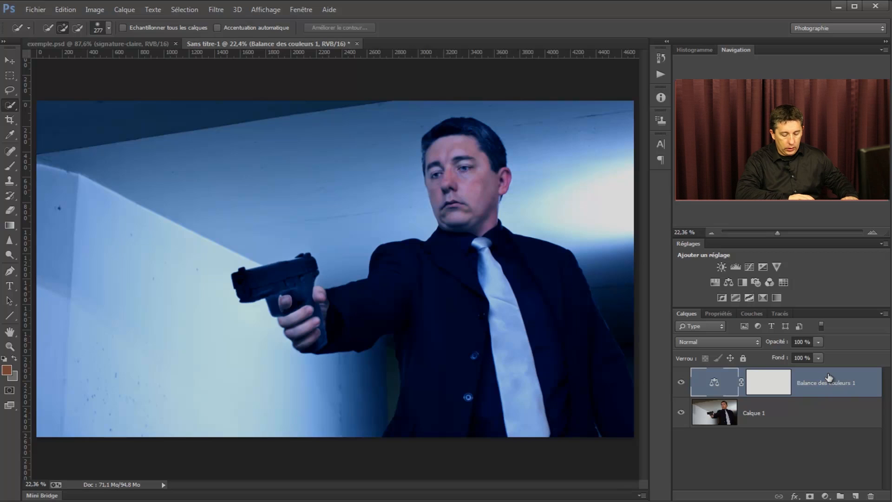
key("ctrl+j")
left_click(681, 382)
left_click(680, 413)
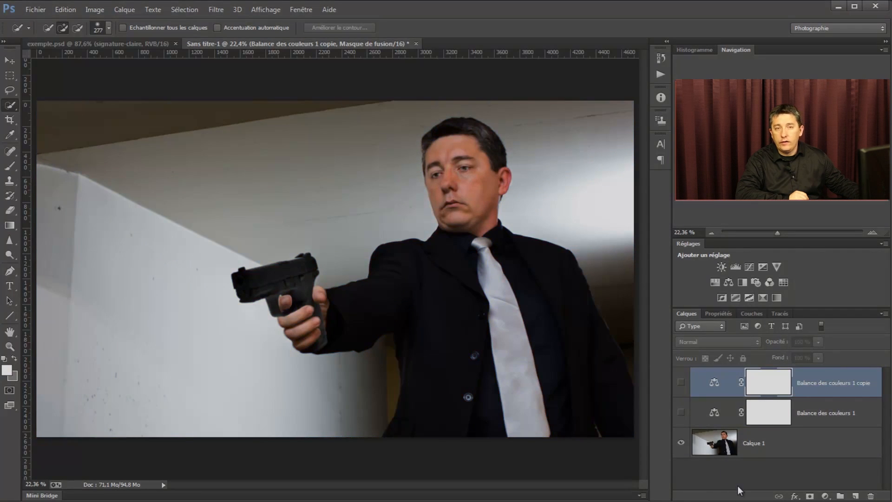
left_click(744, 454)
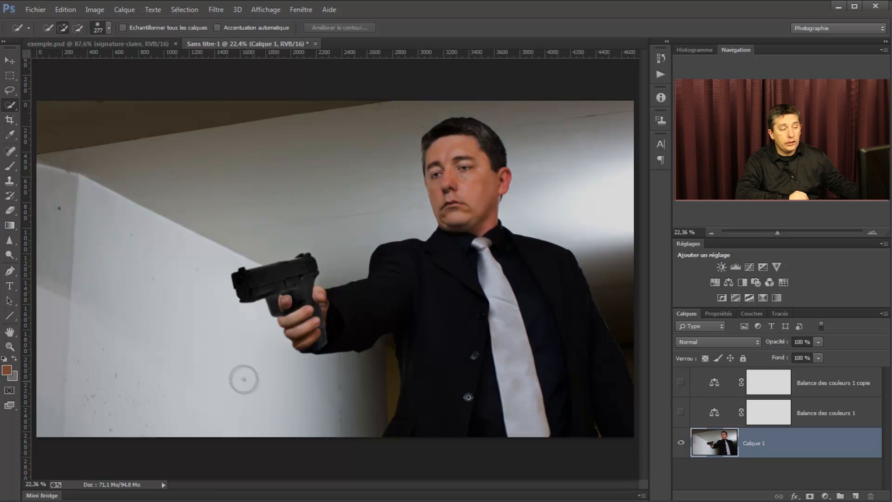
Step: Try masking the man's face with the Brush in Quick Mask mode, and discard the resulting selection
left_click(9, 390)
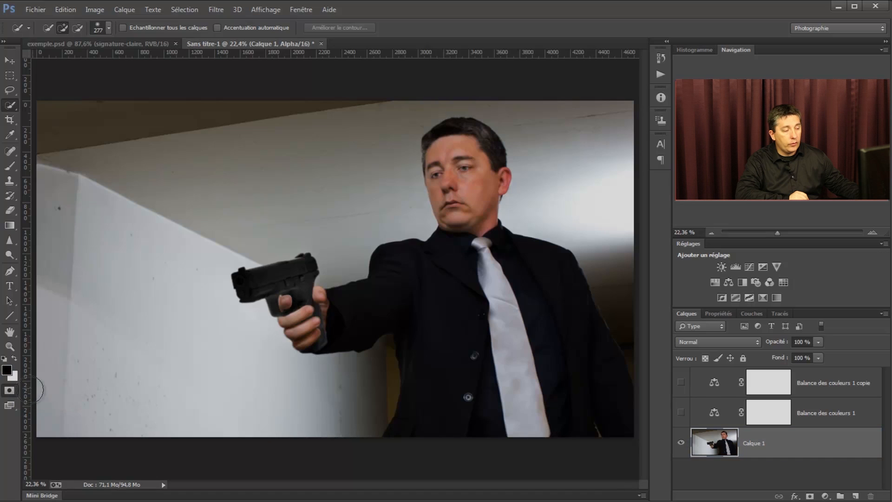
left_click(9, 166)
mouse_move(445, 159)
left_mouse_down()
mouse_move(474, 147)
mouse_move(446, 143)
mouse_move(438, 154)
mouse_move(451, 140)
mouse_move(470, 142)
mouse_move(482, 160)
mouse_move(482, 181)
mouse_move(465, 182)
mouse_move(474, 179)
left_mouse_up()
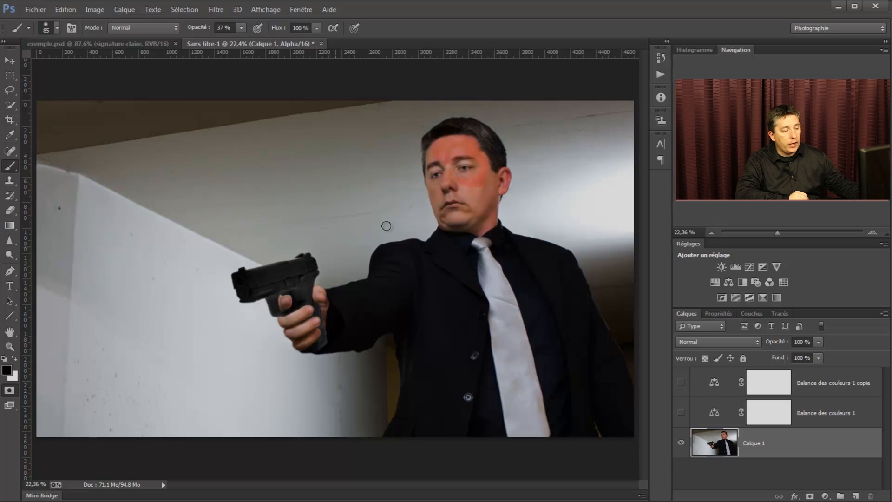
left_click(8, 391)
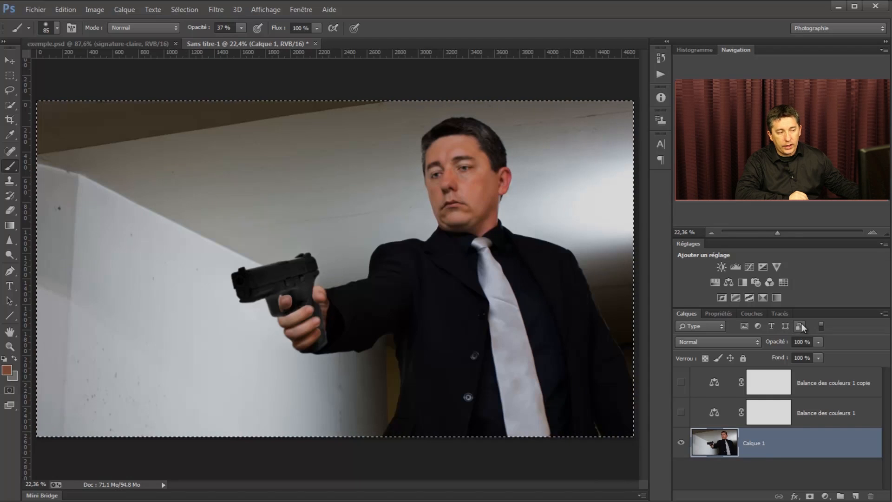
key("ctrl+d")
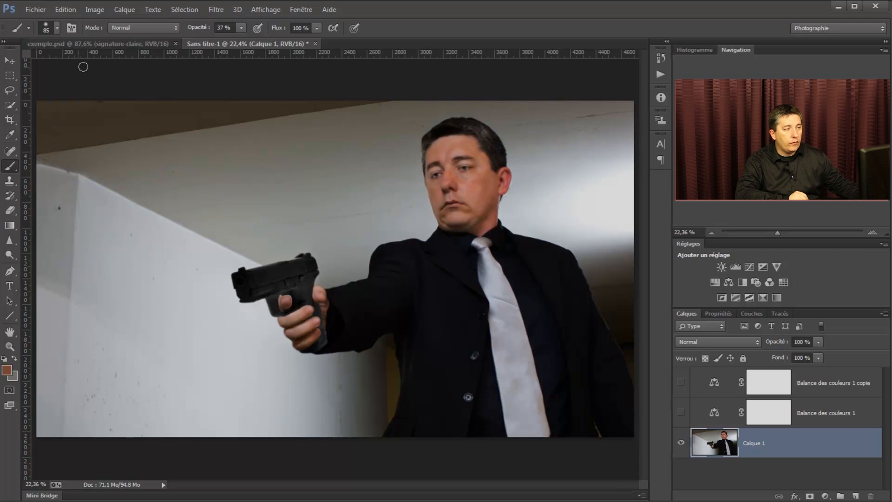
Step: Select the skin of the face and hand on Calque 1 with Color Range, sampling several skin tones at tolerance 35
left_click(187, 7)
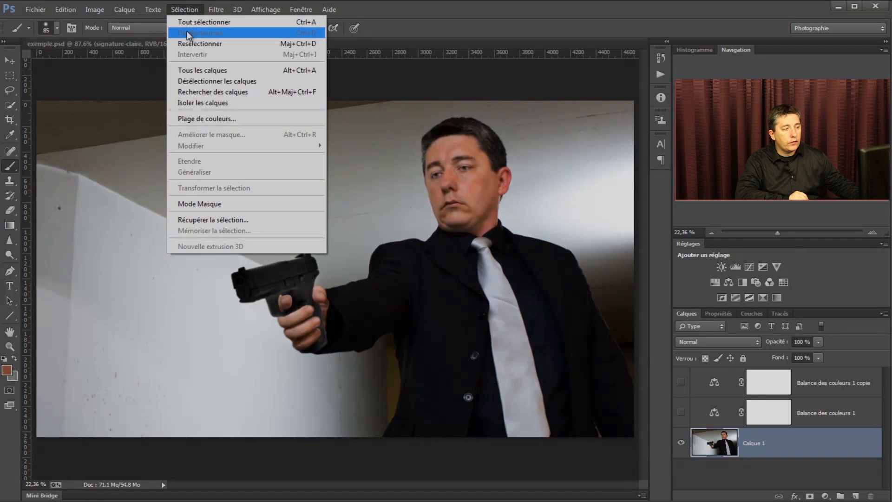
left_click(187, 119)
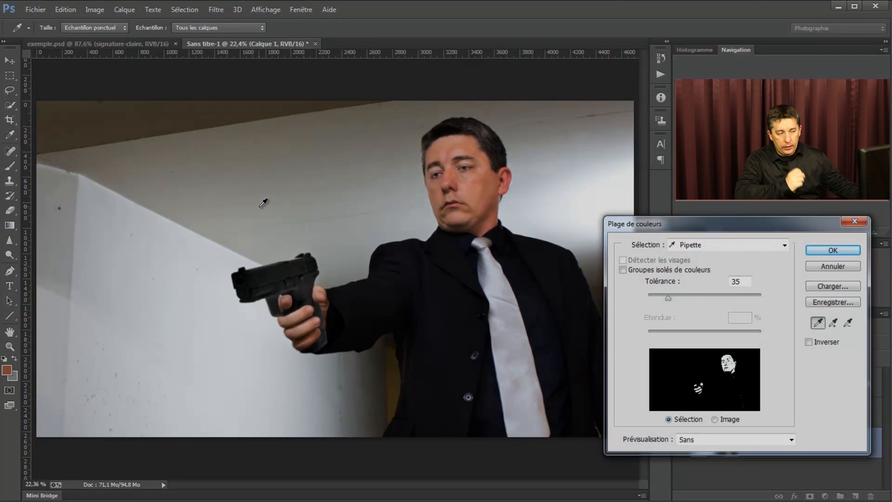
left_click(676, 358)
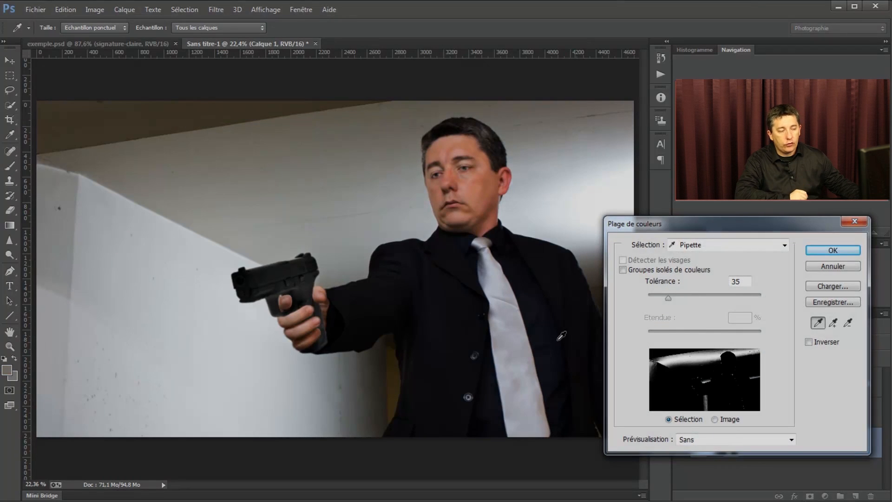
left_click(473, 180)
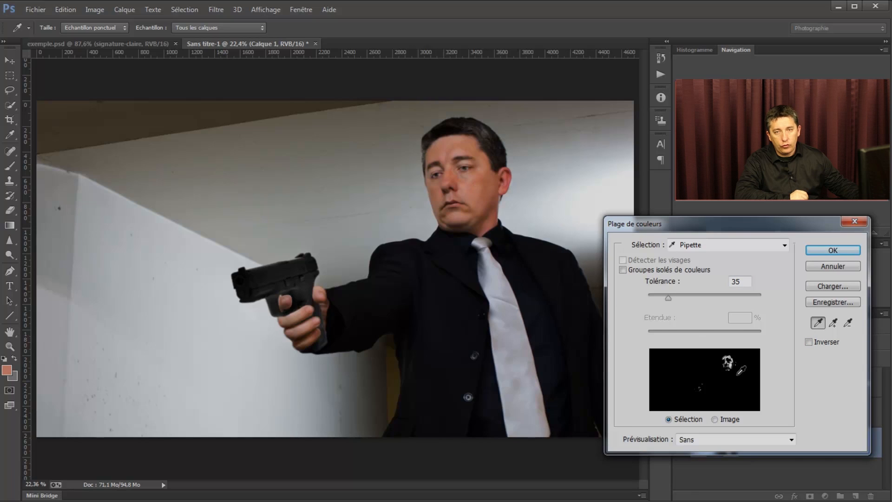
left_click(833, 323)
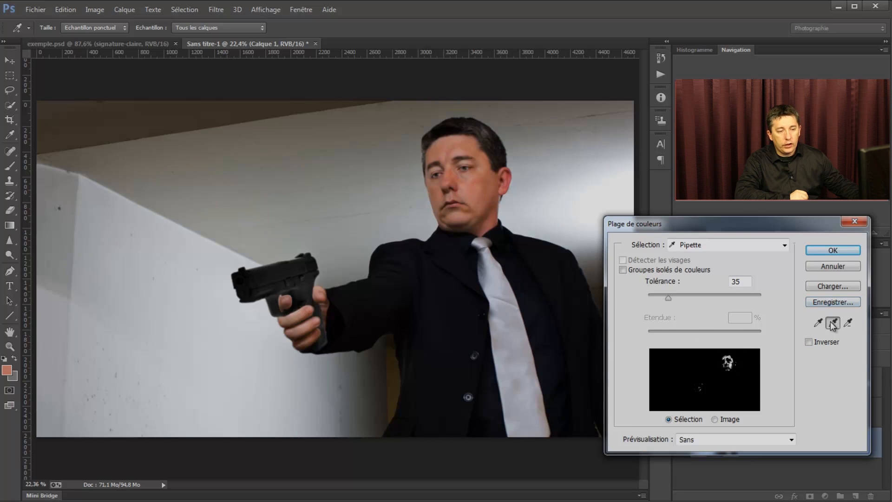
left_click(486, 199)
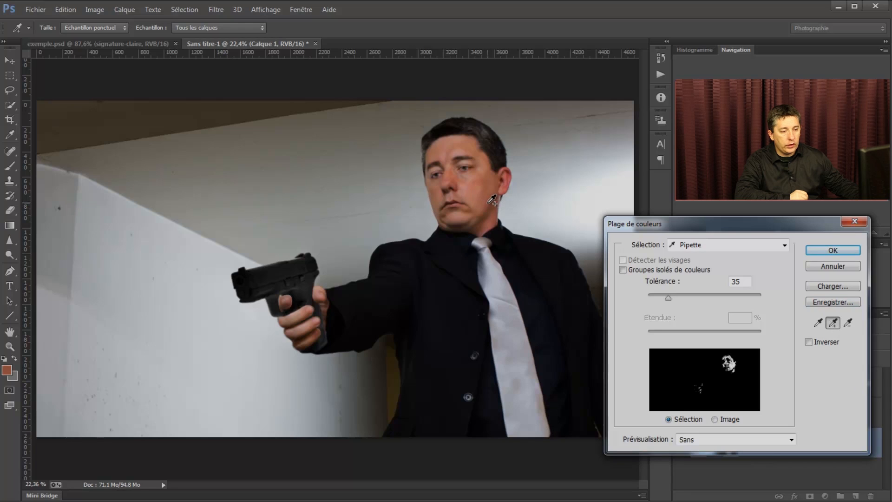
left_click(458, 215)
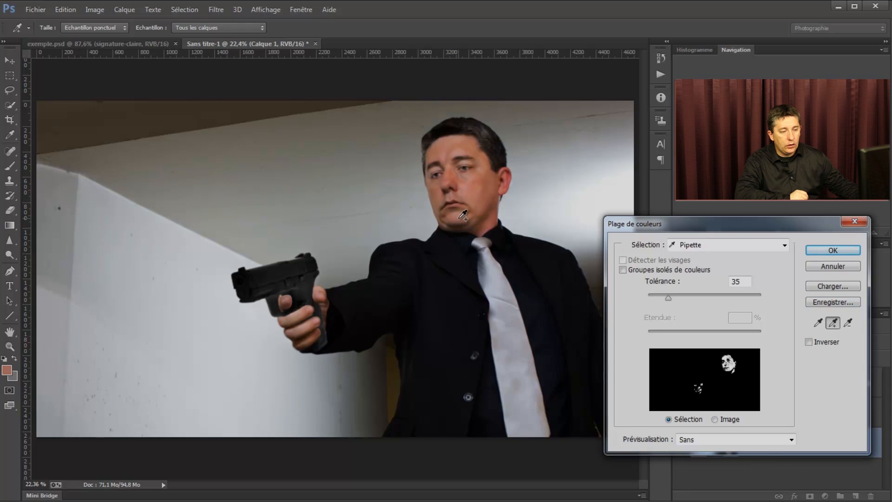
left_click(440, 188)
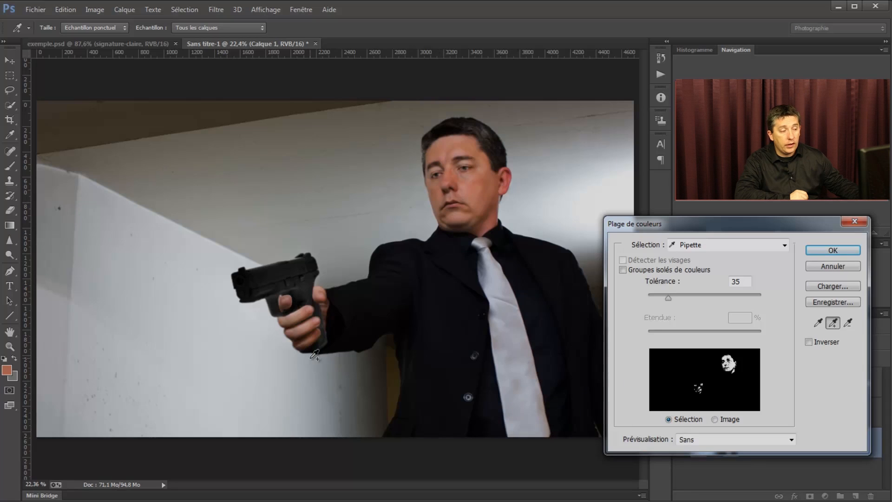
left_click(290, 323)
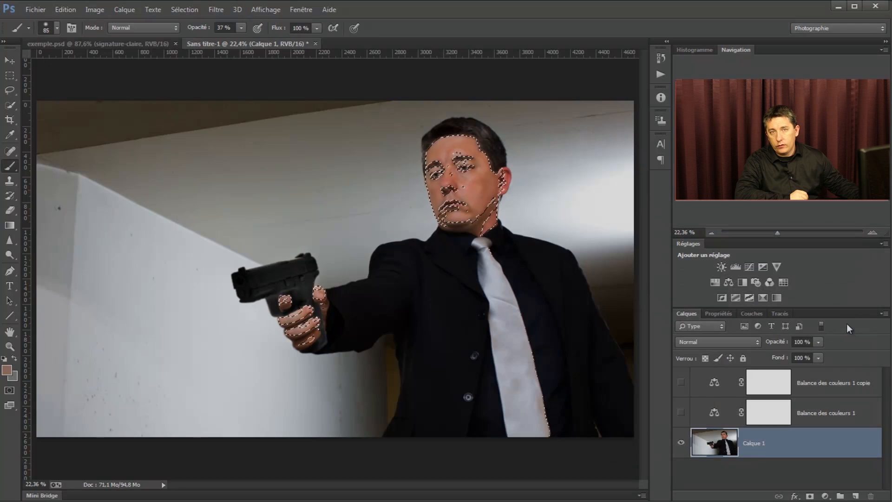
Step: Show Balance des couleurs 1, invert its layer mask within the skin selection, and deselect
left_click(680, 413)
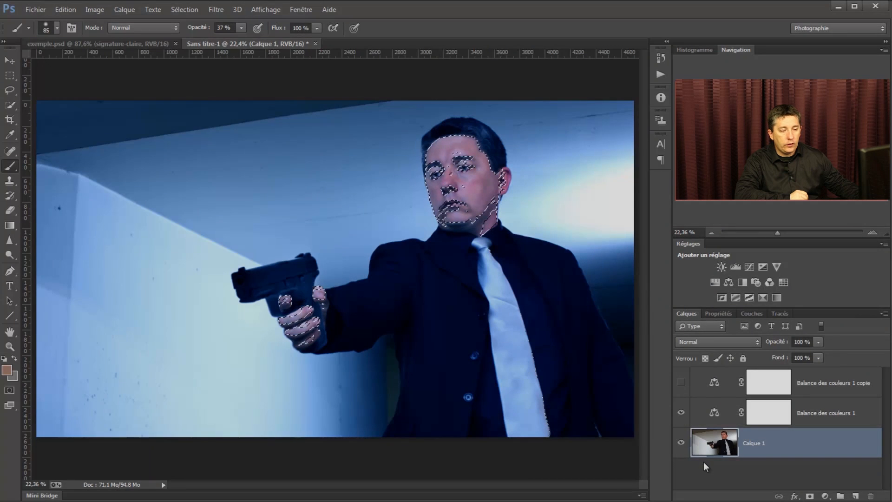
left_click(760, 420)
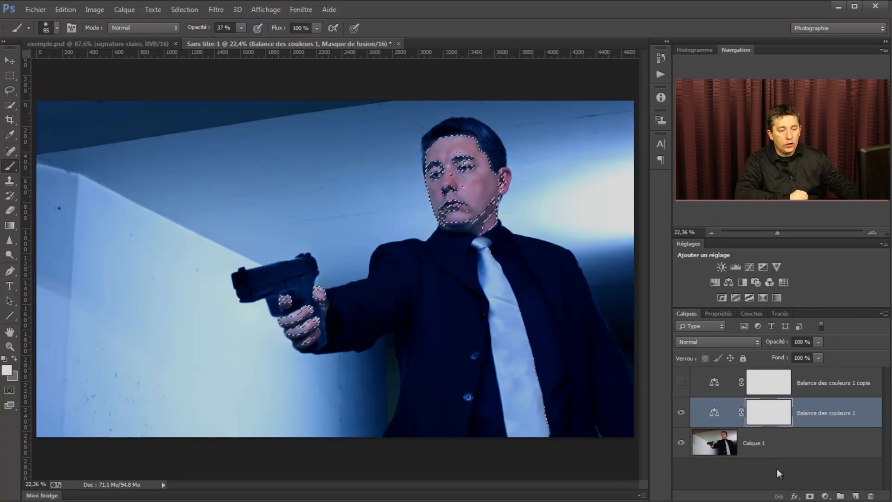
left_click(699, 417)
left_click(775, 418)
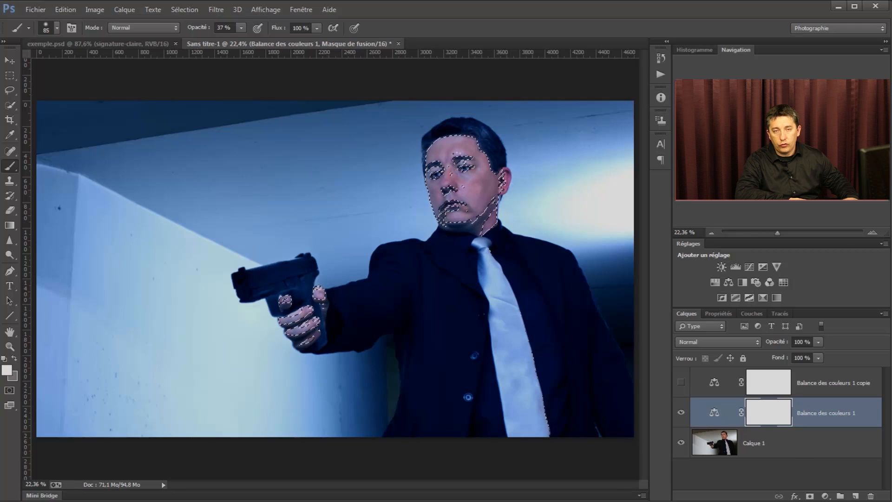
key("ctrl+i")
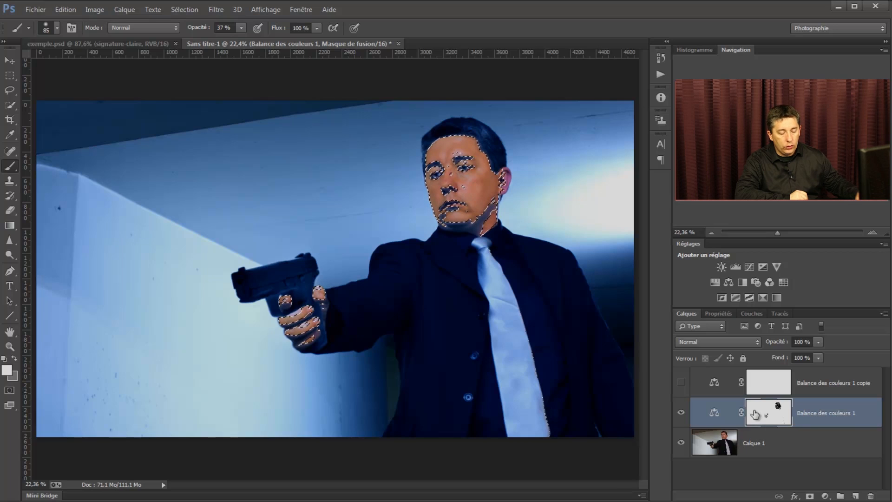
key("ctrl+d")
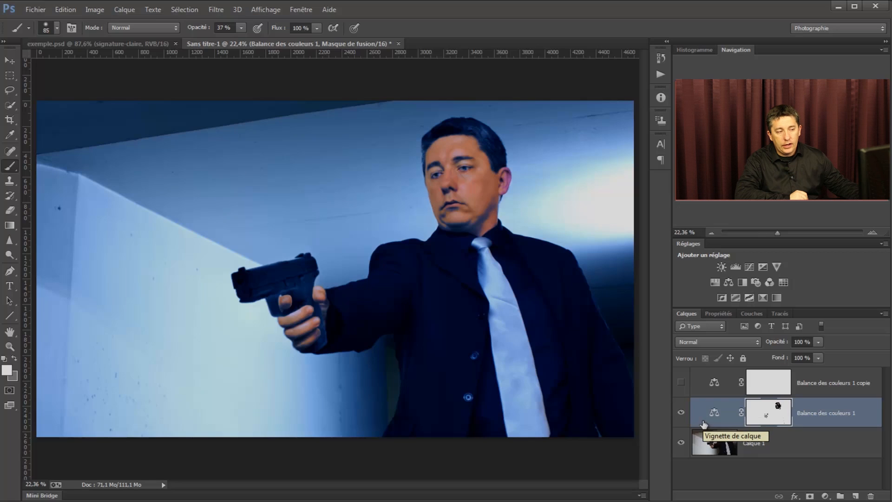
Step: Display the Balance des couleurs 1 layer mask alone on the canvas to examine the masked face and hand areas
left_click(782, 416, "alt")
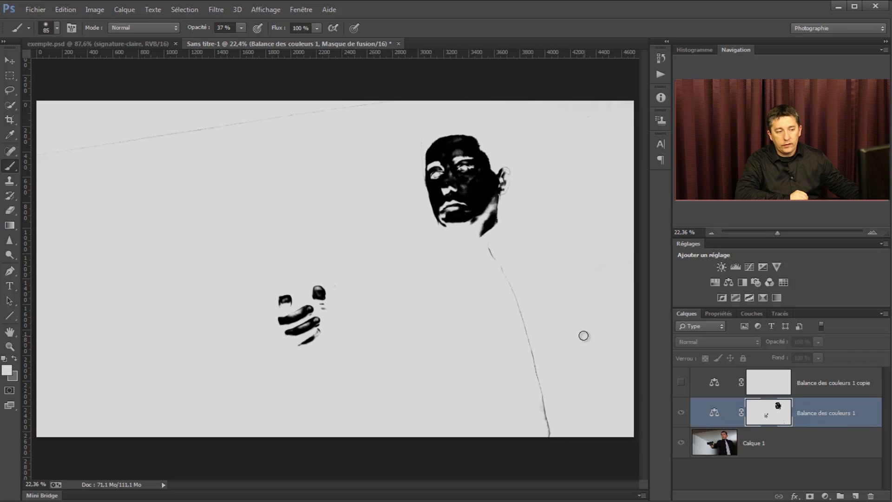
left_click(713, 414)
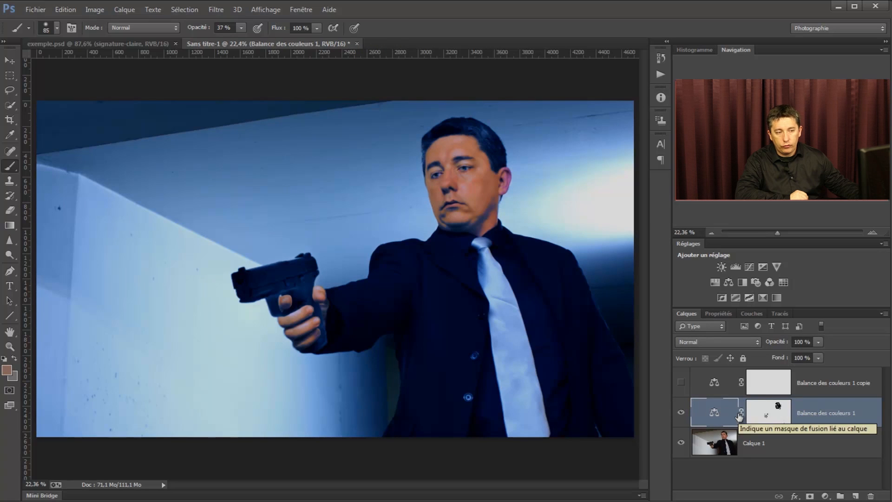
left_click(768, 415)
left_click(769, 415, "alt")
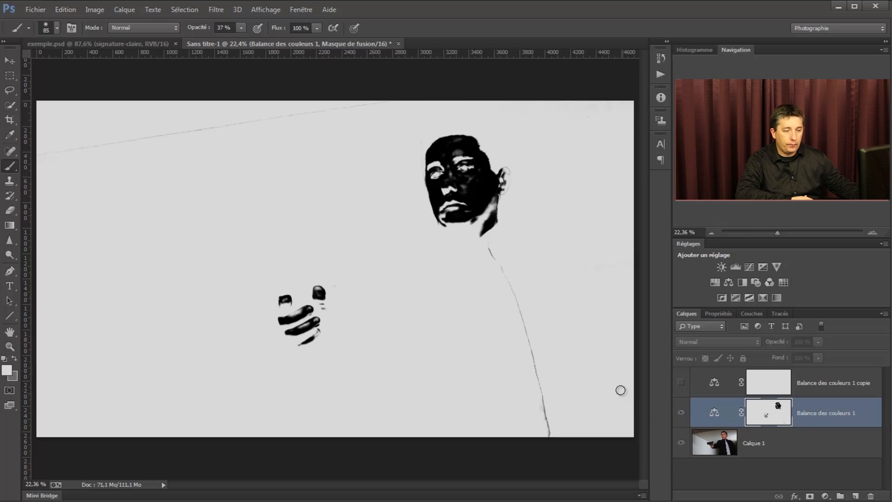
Step: Return to the full image and toggle the Balance des couleurs 1 layer's visibility to compare the photo with and without the grade
left_click(680, 415)
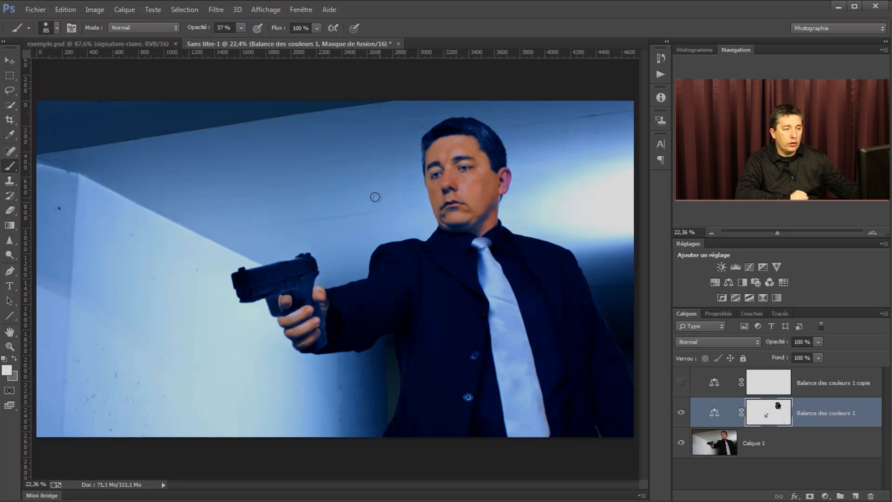
left_click(681, 413)
left_click(681, 413)
left_click(681, 413)
left_click(681, 413)
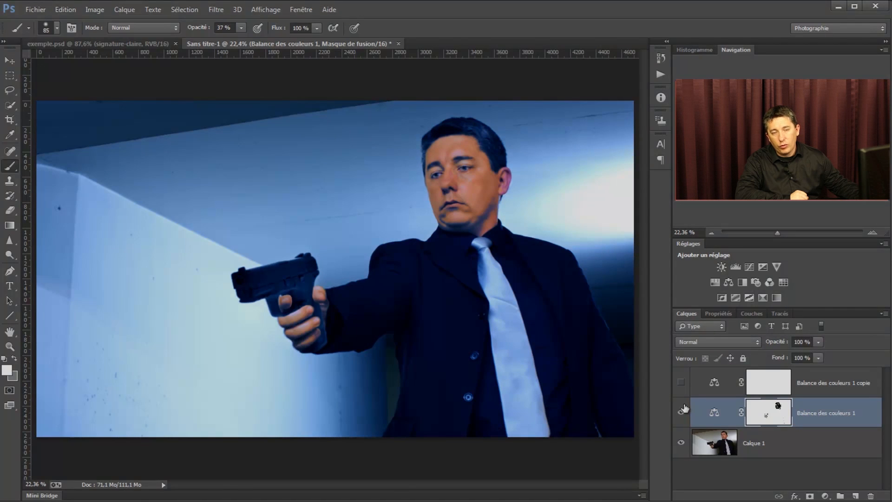
Step: Lower the Balance des couleurs 1 mask density to 71 % and feather its edges, checking the mask alone and the graded image
left_click(775, 408, "alt")
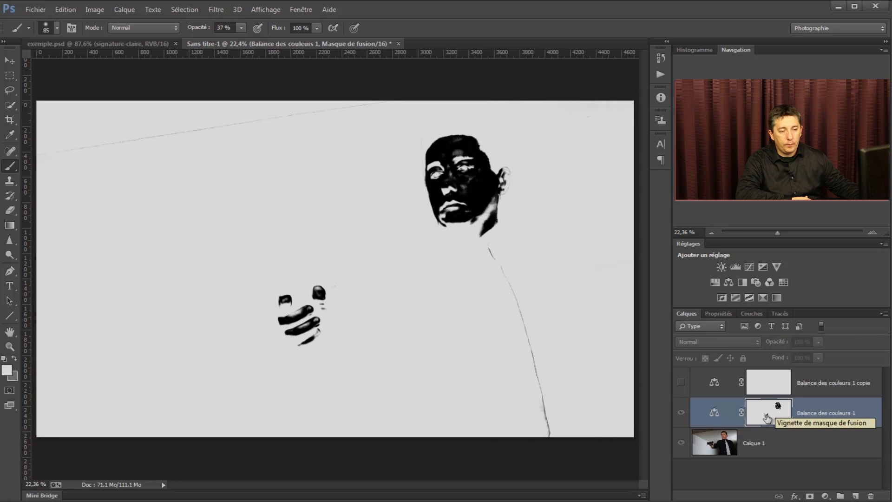
left_click(719, 313)
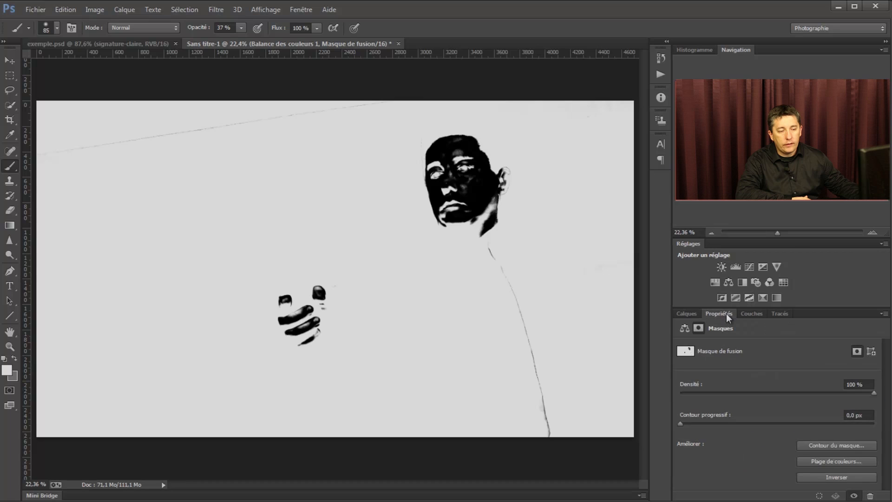
left_click(688, 313)
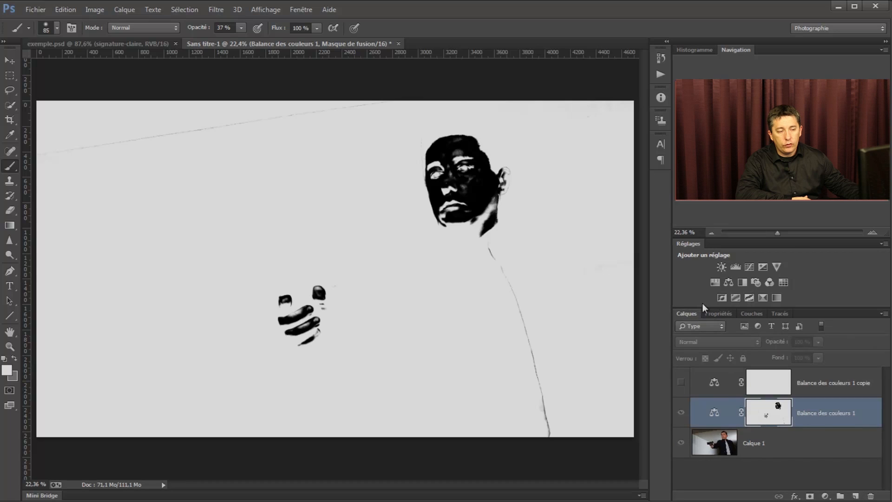
left_click(719, 314)
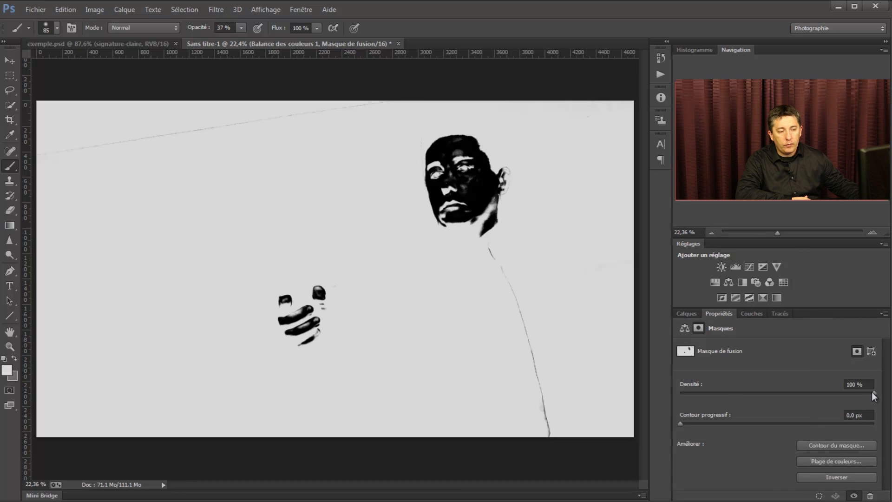
left_click_drag(816, 400, 819, 401)
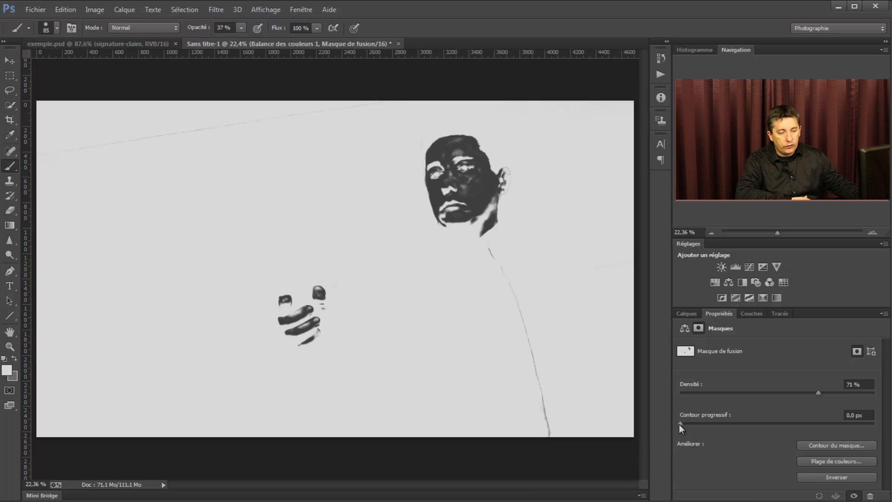
left_click_drag(681, 424, 697, 428)
left_click_drag(773, 429, 743, 430)
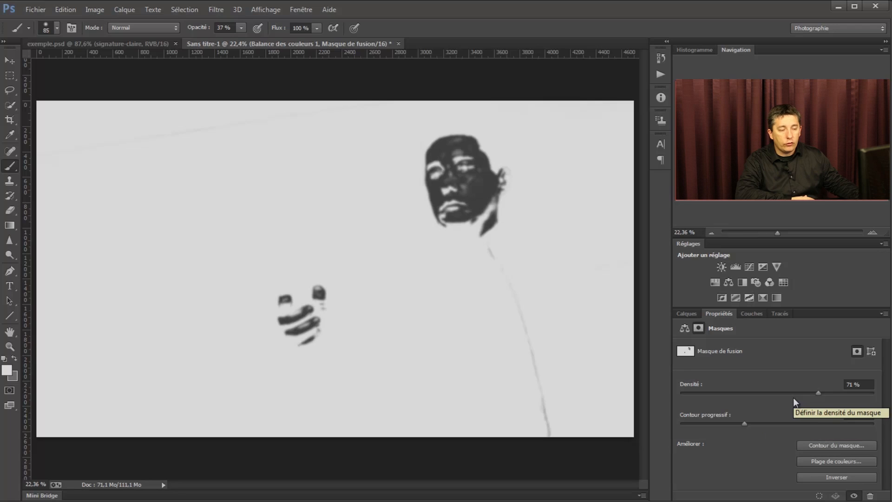
left_click(693, 315)
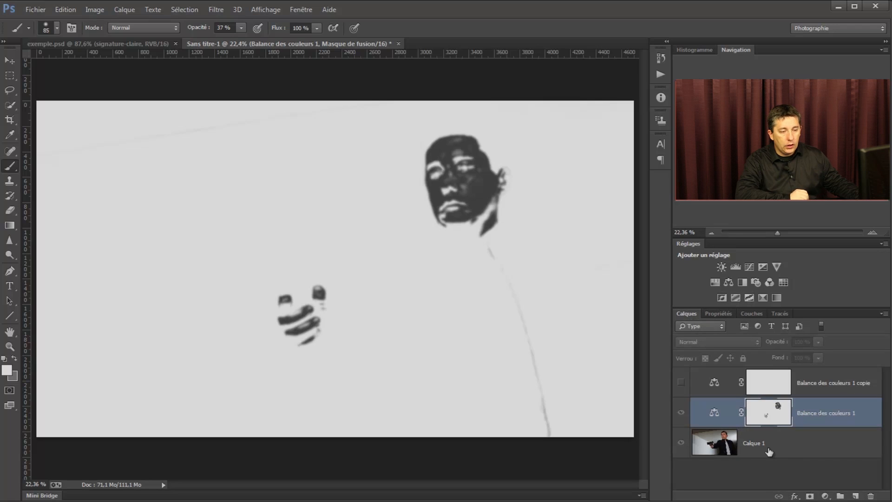
left_click(759, 408, "alt")
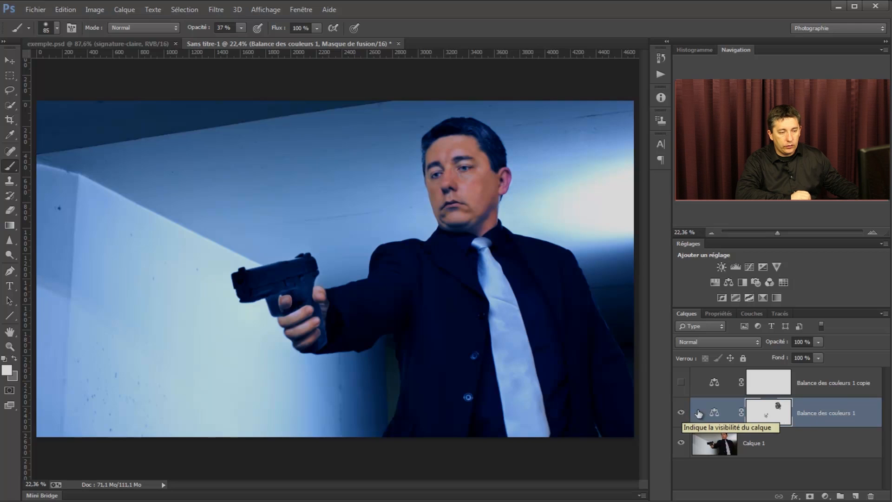
left_click(768, 418, "alt")
left_click(768, 419, "alt")
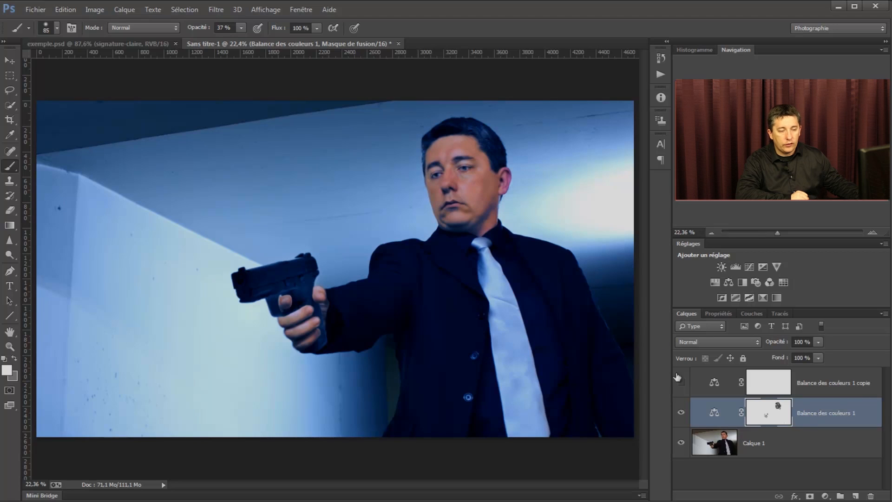
Step: Hide the Balance des couleurs 1 layer and, with Calque 1 active, delete the Rouge copie channel
left_click(682, 414)
left_click(709, 452)
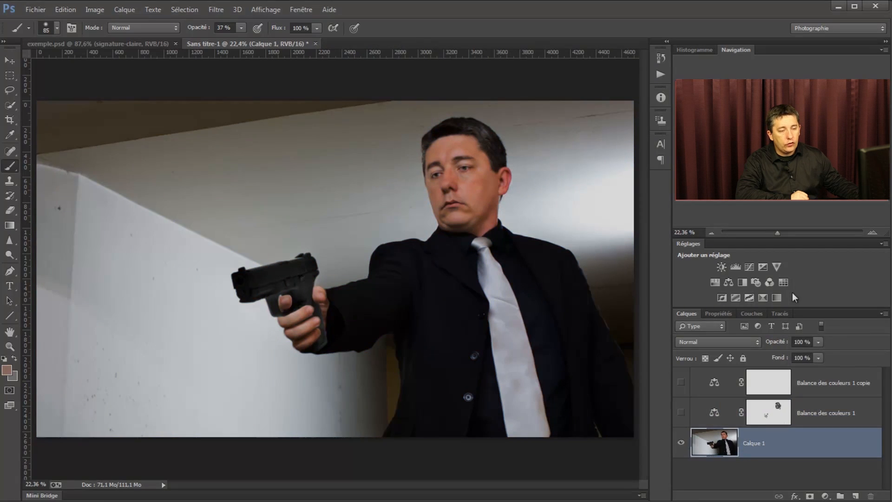
left_click(755, 314)
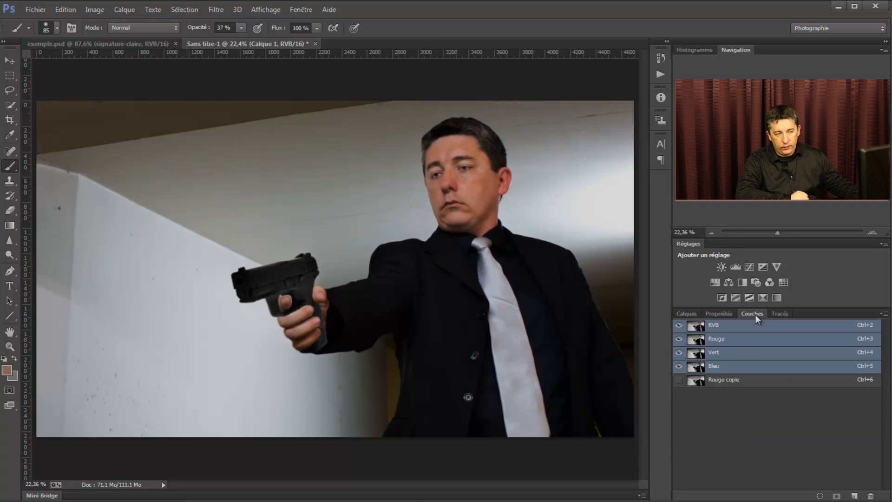
left_click_drag(719, 379, 872, 496)
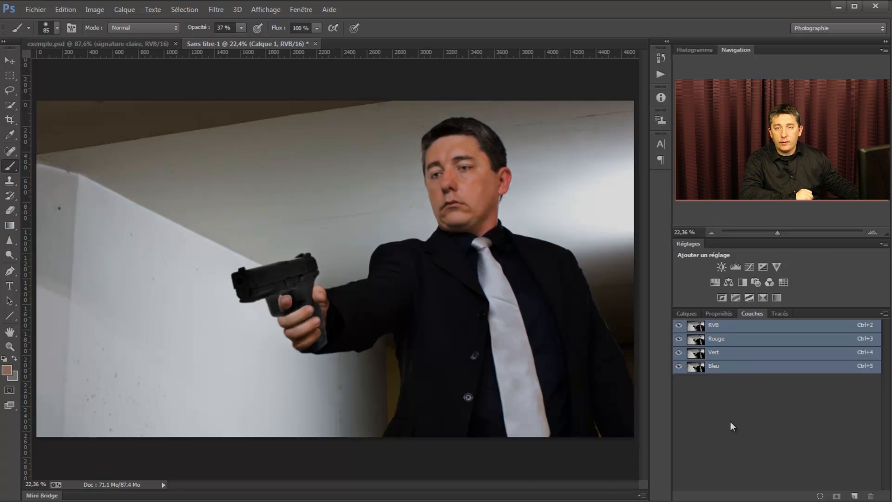
Step: View the Rouge, Vert and Bleu channels one by one to compare the contrast of the skin against its surroundings
left_click(727, 343)
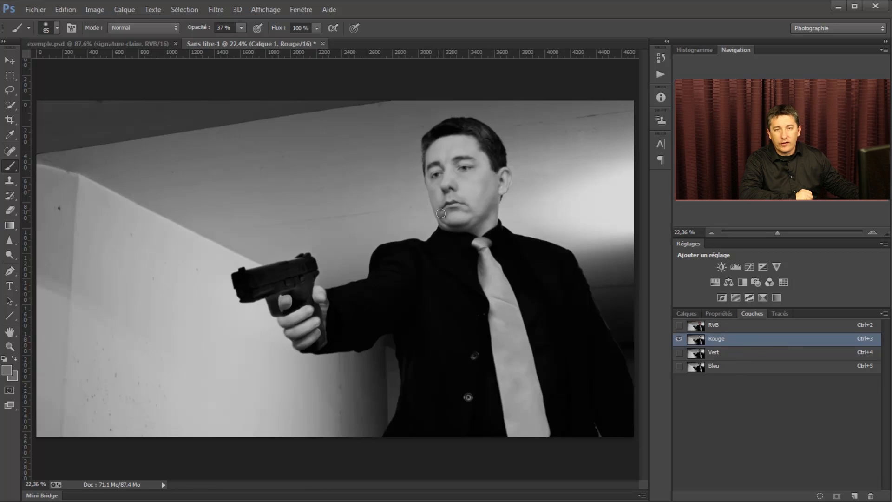
left_click(727, 356)
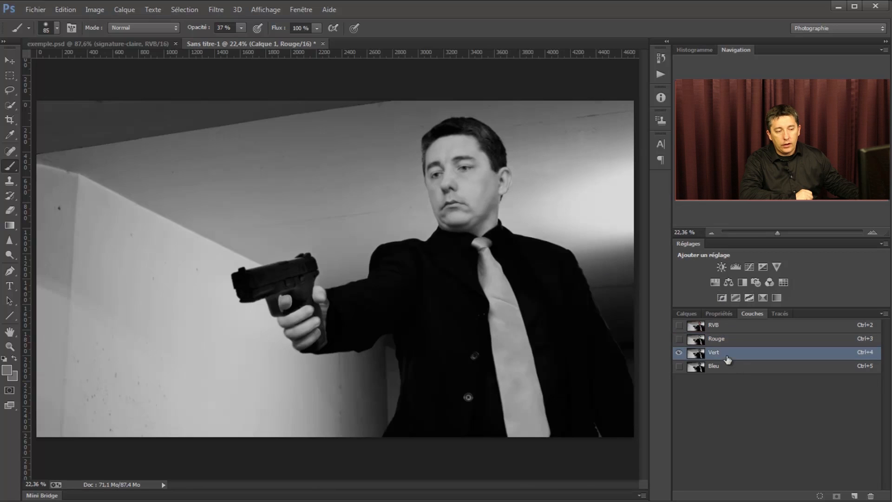
left_click(731, 367)
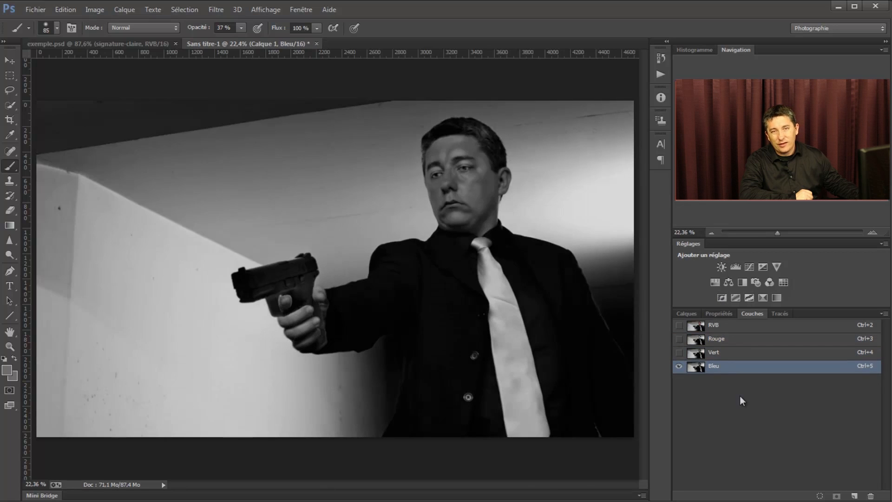
Step: Duplicate the Rouge channel and darken the copy with Levels, setting the black input level to 82
left_click(728, 339)
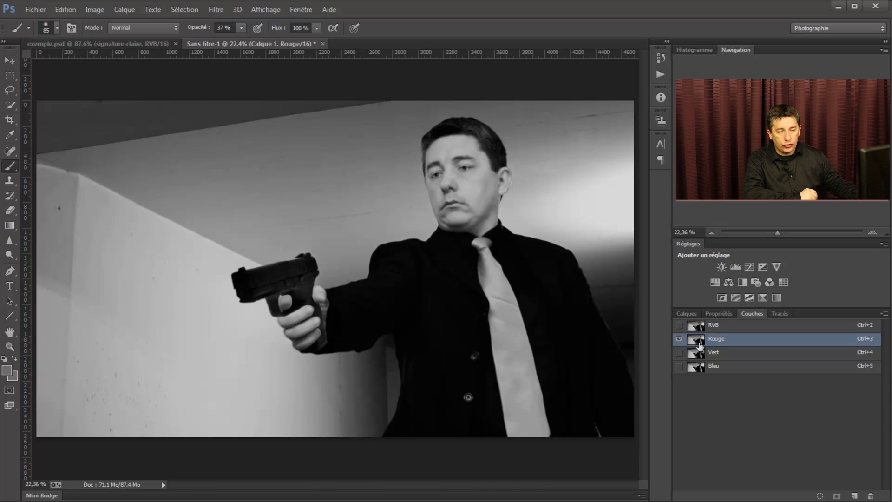
left_click_drag(699, 346, 855, 495)
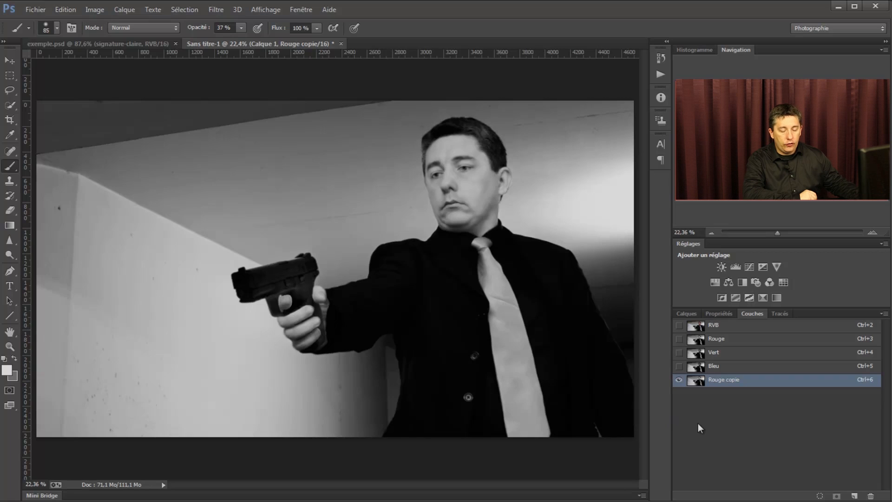
key("i")
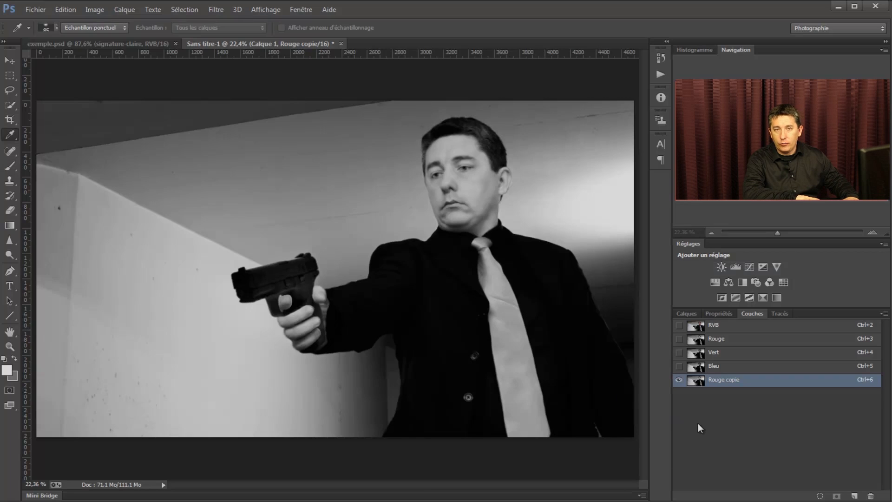
key("ctrl+l")
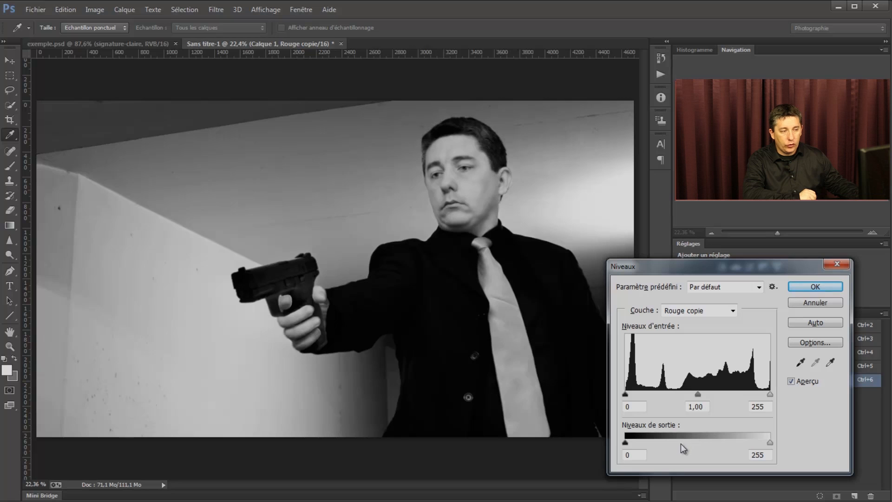
left_click_drag(626, 395, 673, 407)
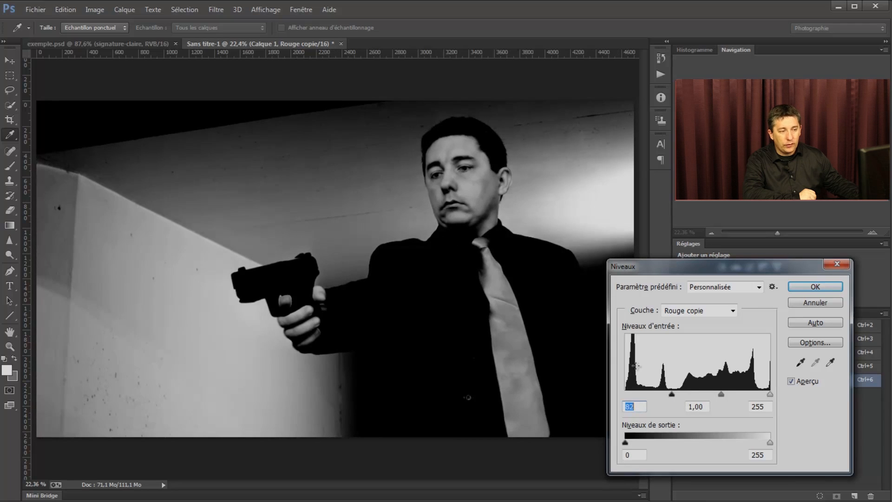
left_click(815, 287)
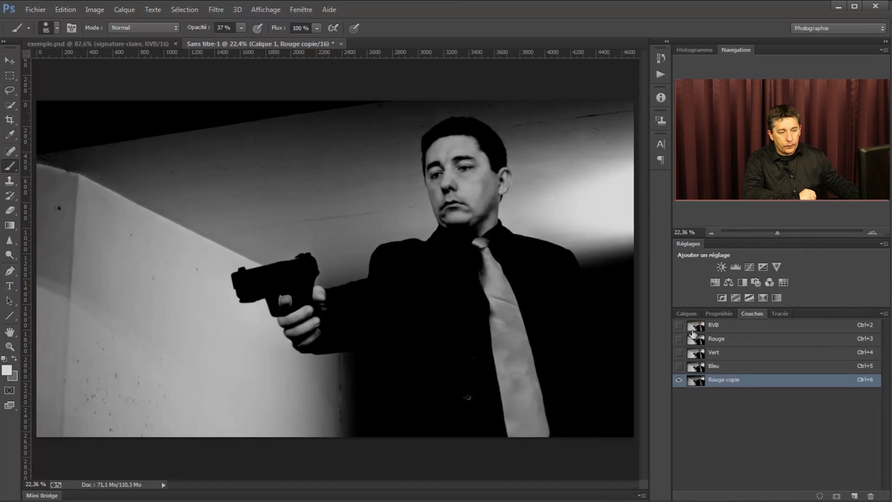
Step: Duplicate the Balance des couleurs 1 copie adjustment layer
left_click(685, 312)
left_click(809, 385)
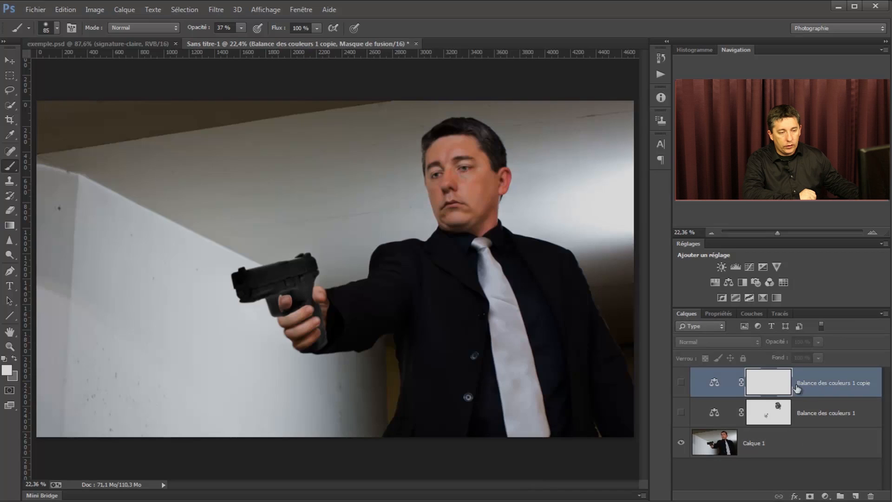
key("ctrl+j")
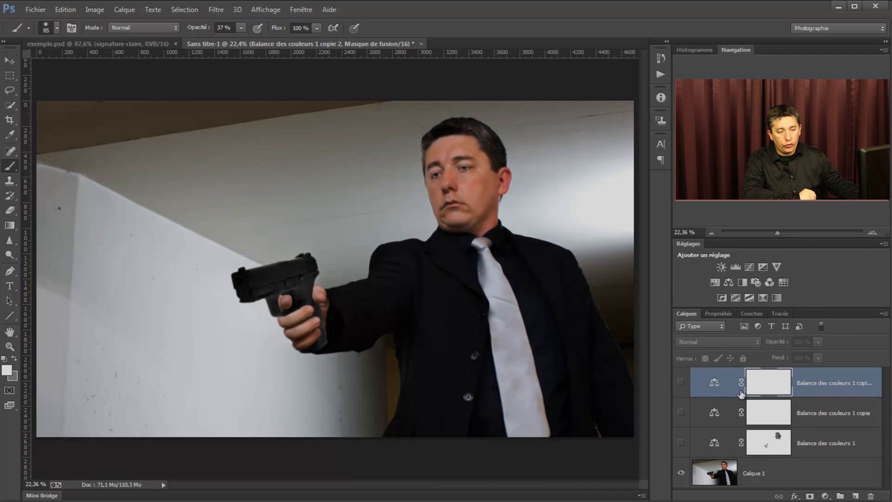
Step: With Calque 1 active, display the Rouge copie channel and load it as a selection
left_click(764, 467)
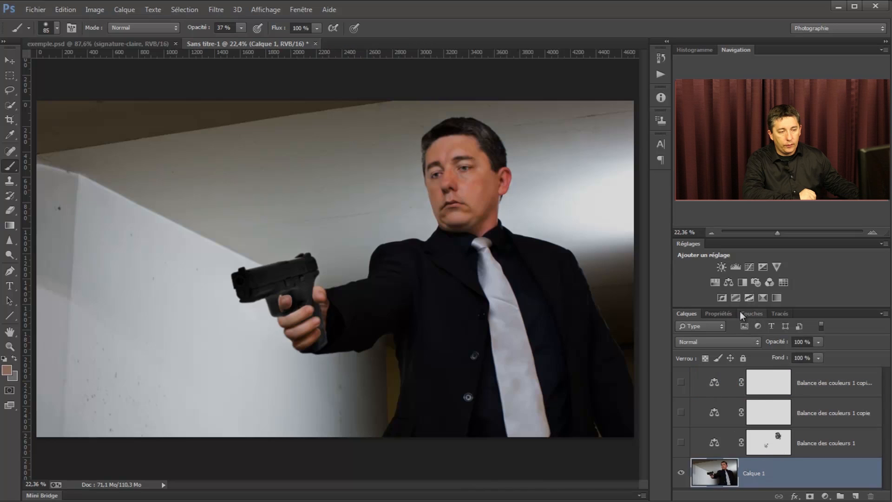
left_click(748, 313)
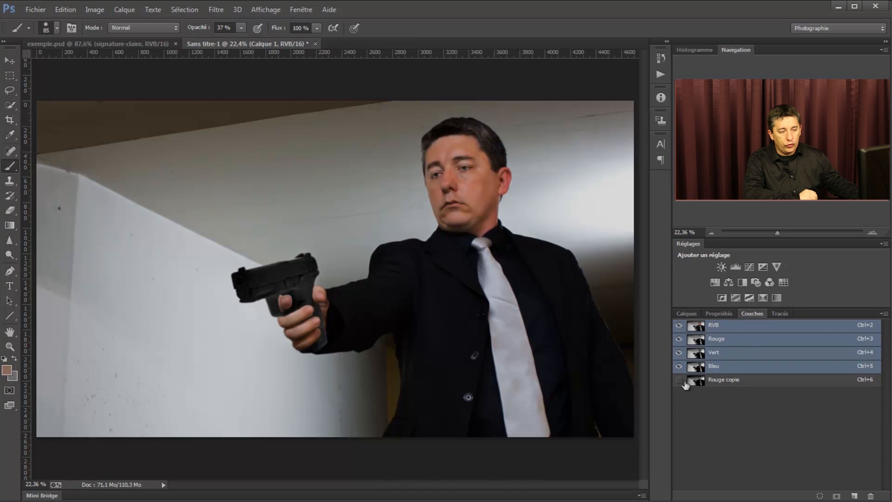
left_click(733, 383)
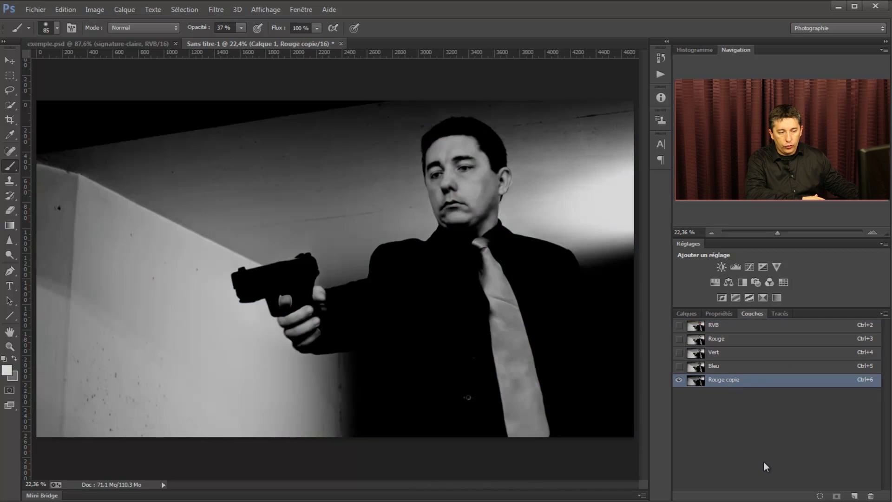
left_click(701, 382, "ctrl")
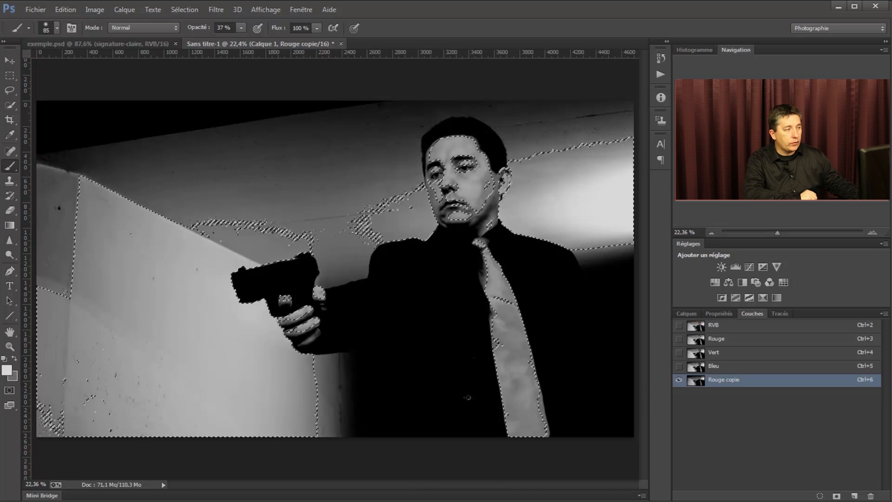
Step: Subtract the walls, background and tie from the selection with the Quick Selection tool, keeping the face and hand
key("w")
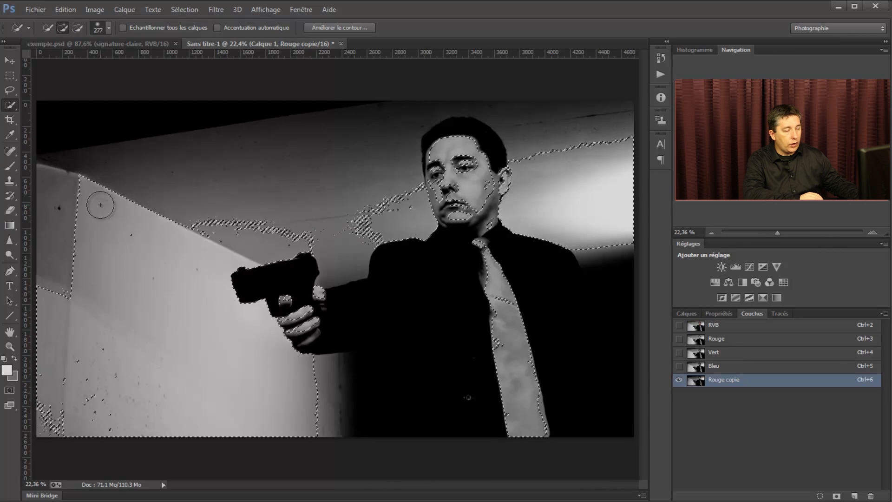
left_click(78, 28)
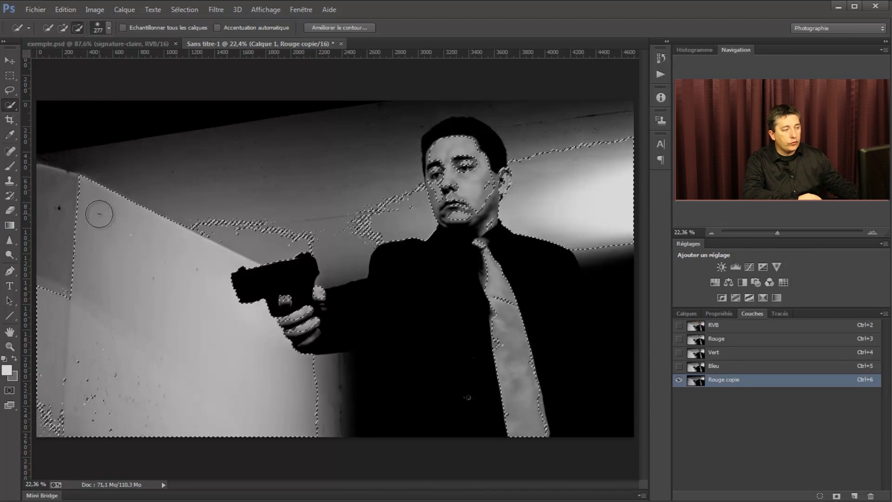
mouse_move(82, 200)
left_mouse_down()
mouse_move(100, 246)
mouse_move(102, 385)
mouse_move(193, 239)
mouse_move(334, 207)
mouse_move(372, 213)
mouse_move(548, 158)
mouse_move(612, 255)
left_mouse_up()
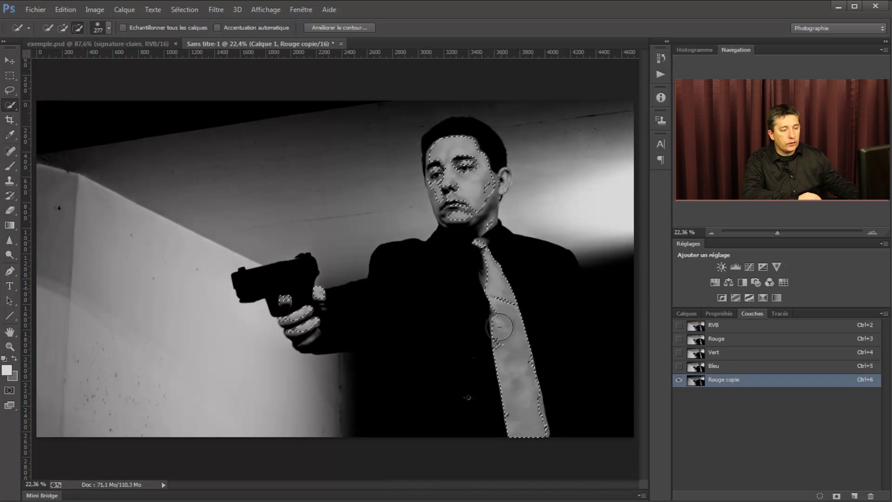
mouse_move(508, 371)
left_mouse_down()
mouse_move(513, 346)
mouse_move(517, 422)
mouse_move(522, 362)
mouse_move(512, 355)
mouse_move(504, 284)
left_mouse_up()
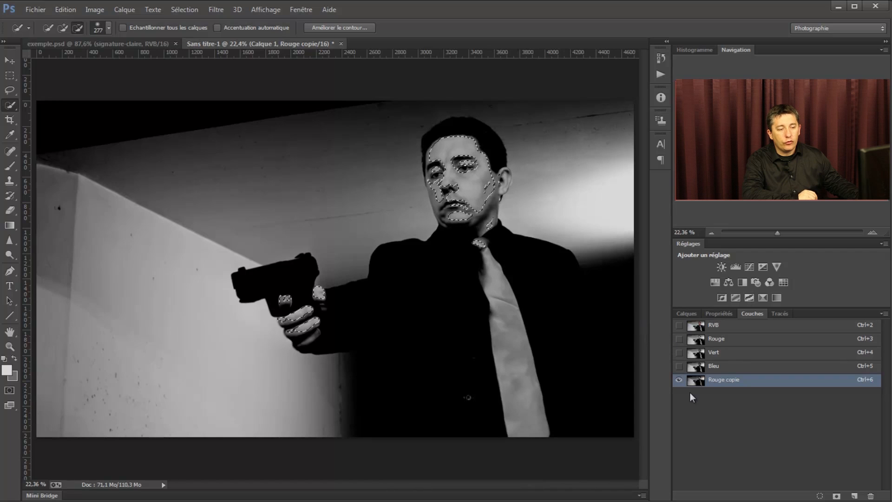
Step: Show the Balance des couleurs 1 copie layer, clear the selected skin from its layer mask and deselect
left_click(689, 316)
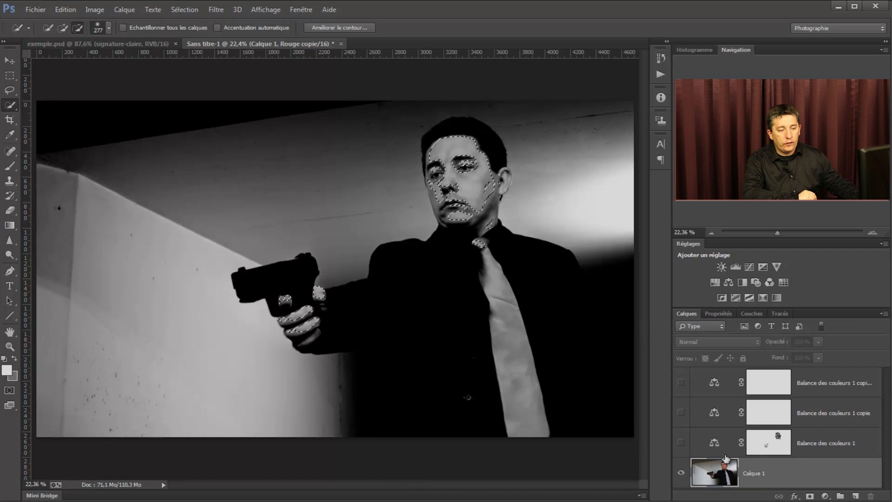
left_click(713, 412)
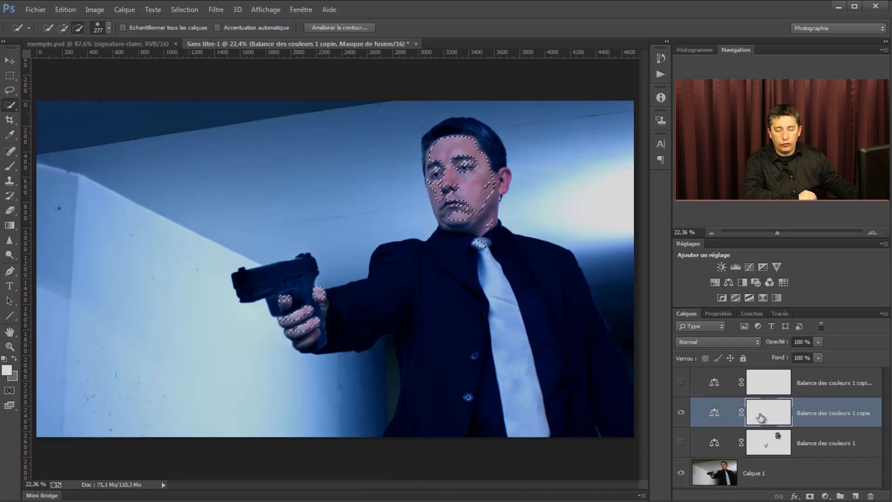
key("Delete")
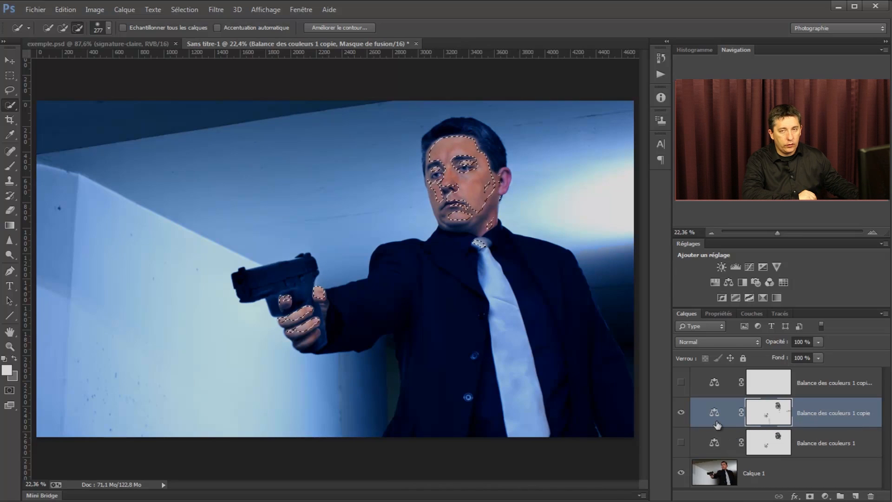
key("ctrl+d")
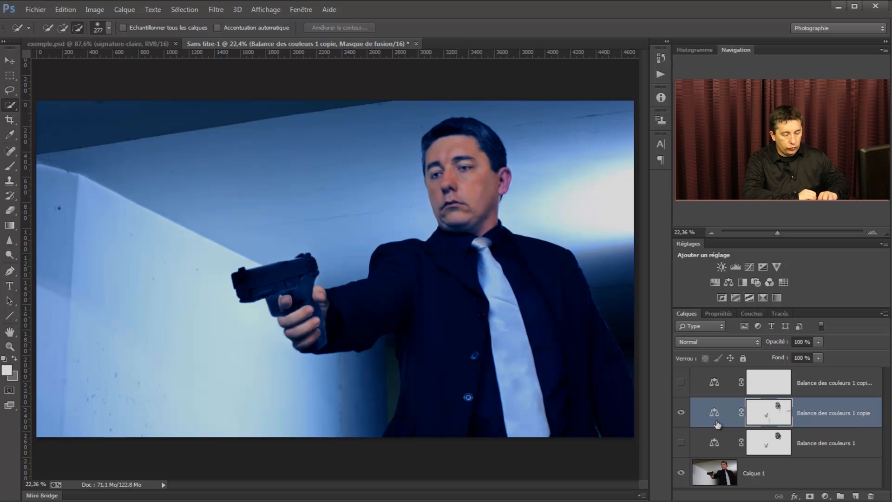
Step: Compare the layer masks of Balance des couleurs 1 copie and Balance des couleurs 1 in mask-only view
left_click(763, 442)
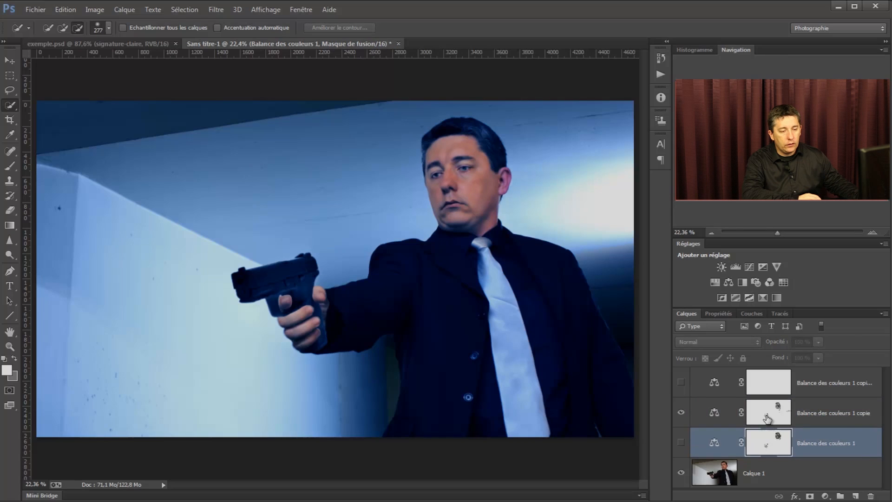
left_click(769, 418)
left_click(768, 416, "alt")
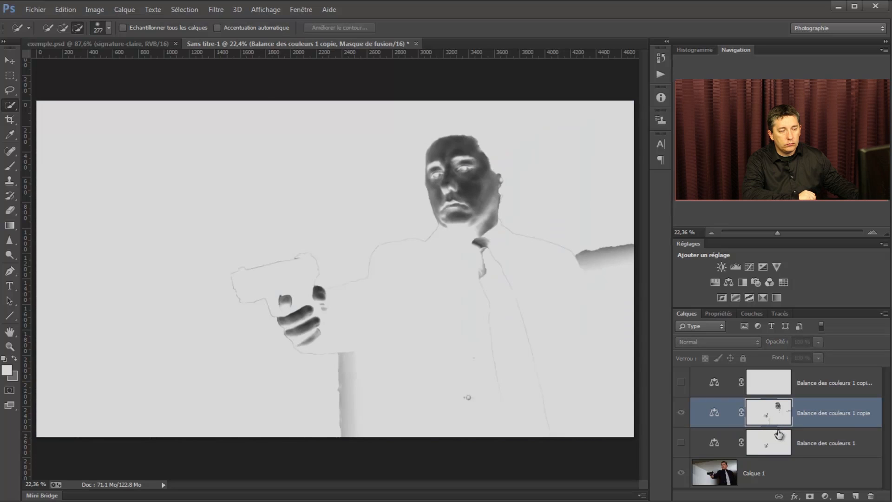
left_click_drag(767, 416, 775, 451)
left_click(775, 451, "alt")
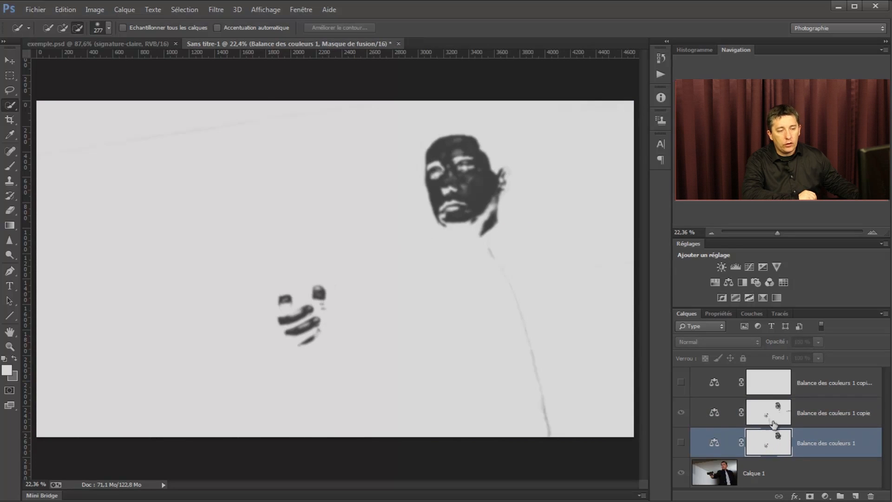
Step: Set the Balance des couleurs 1 mask to 100 % density and 0,0 px feather
left_click(719, 313)
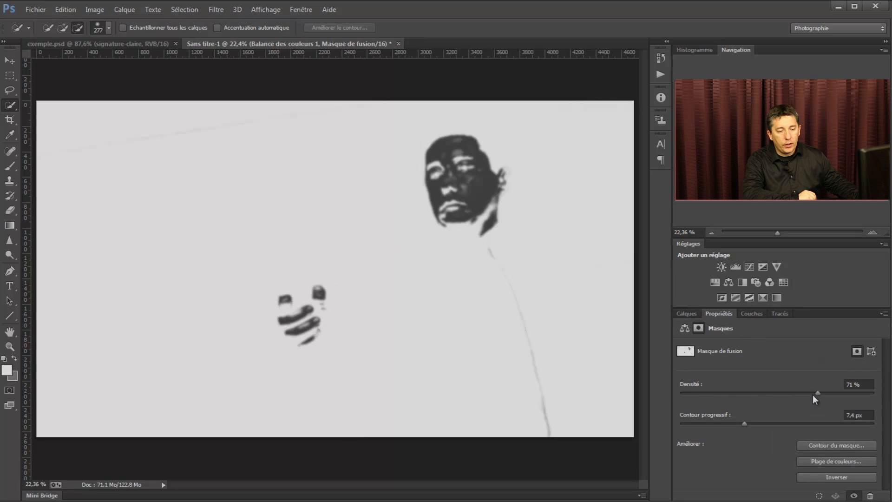
left_click_drag(743, 424, 640, 465)
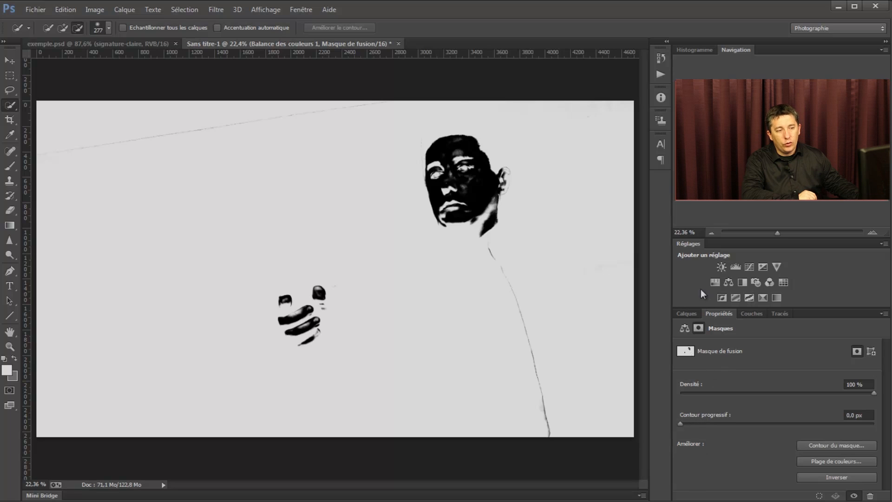
left_click(690, 314)
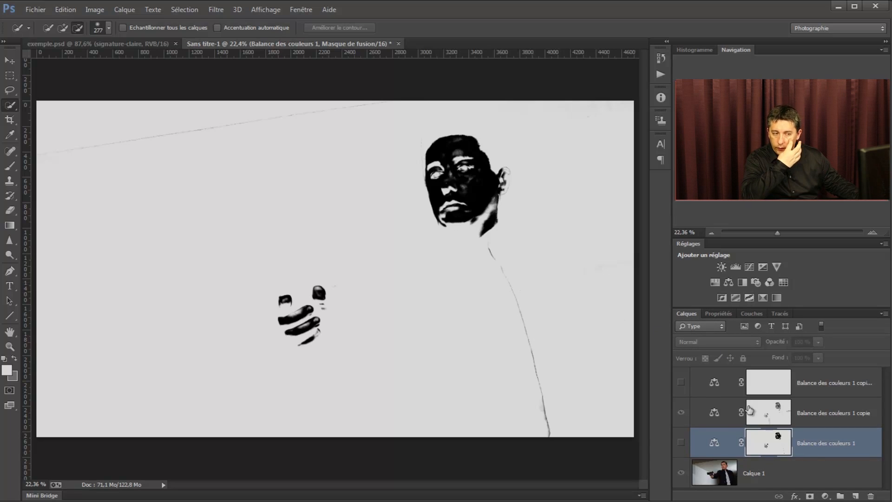
Step: Exit the mask-only view, hide the Balance des couleurs 1 copie layer and delete the Rouge copie channel
left_click(751, 401)
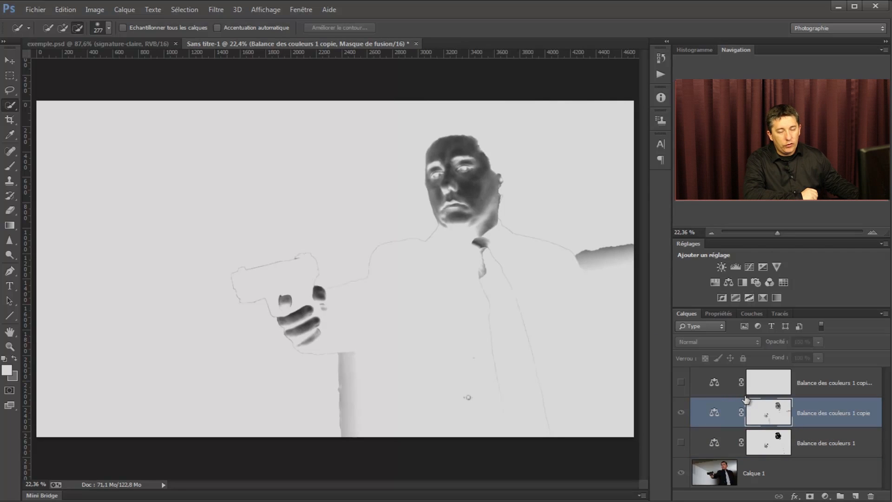
left_click(766, 414, "alt")
left_click(680, 415)
left_click(751, 313)
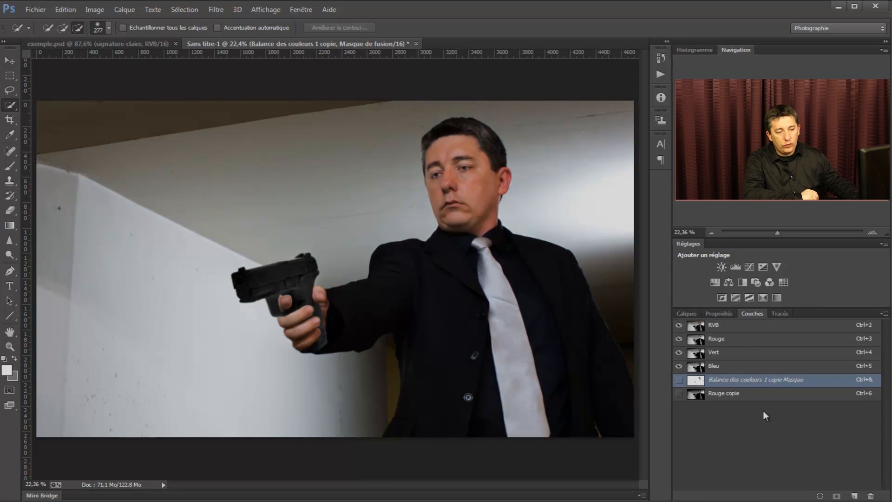
left_click(698, 396)
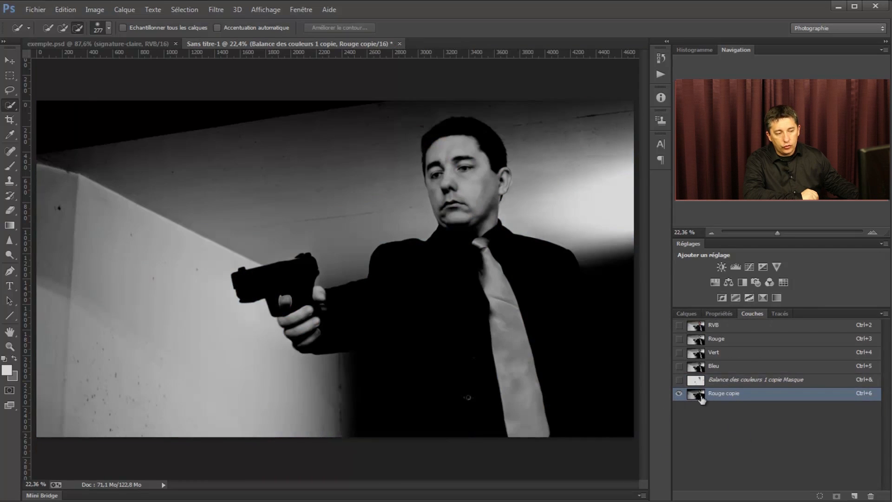
left_click_drag(699, 398, 872, 496)
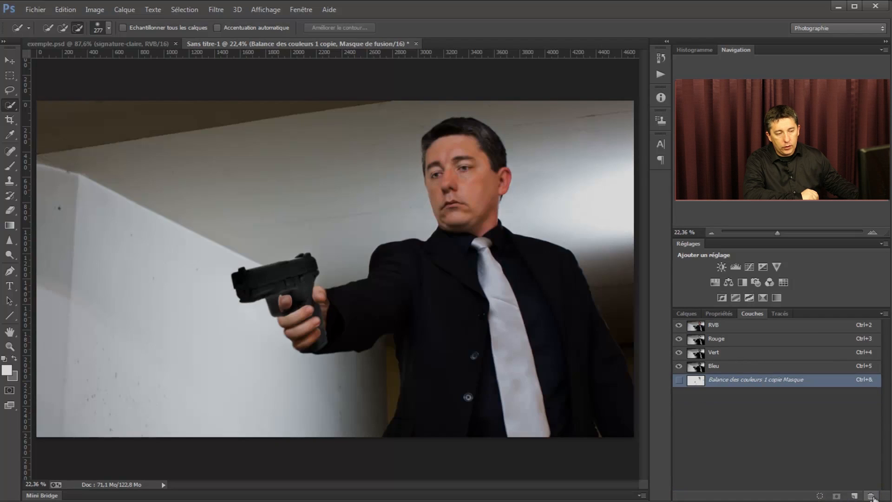
Step: Delete the Balance des couleurs 1 copie layer together with its layer mask
left_click_drag(699, 380, 870, 496)
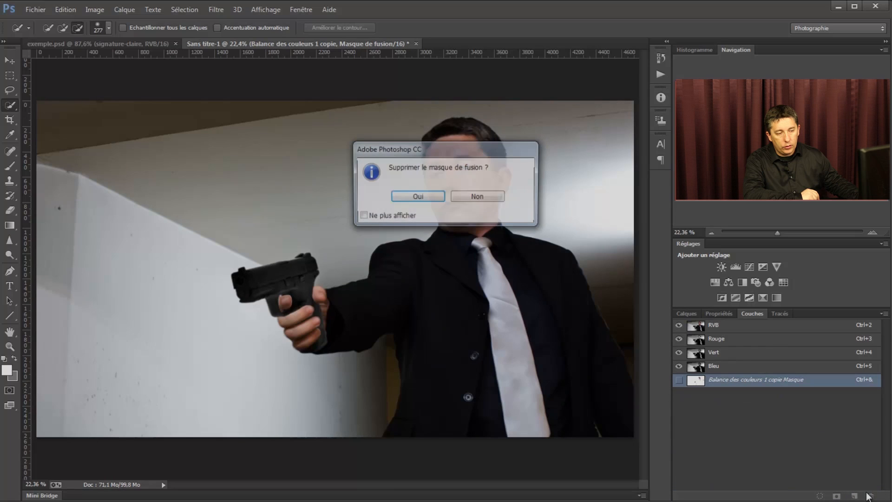
left_click(417, 197)
left_click(687, 314)
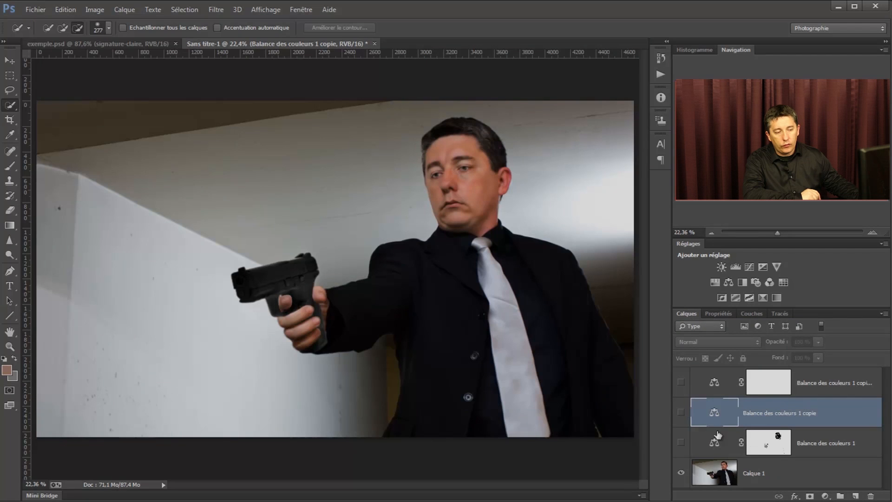
key("Delete")
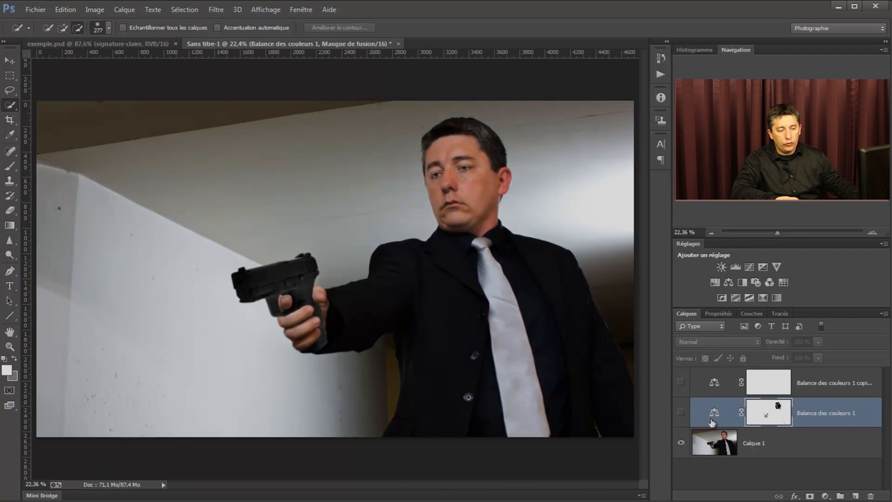
Step: With Calque 1 active, duplicate the Rouge channel
left_click(772, 387)
left_click(748, 443)
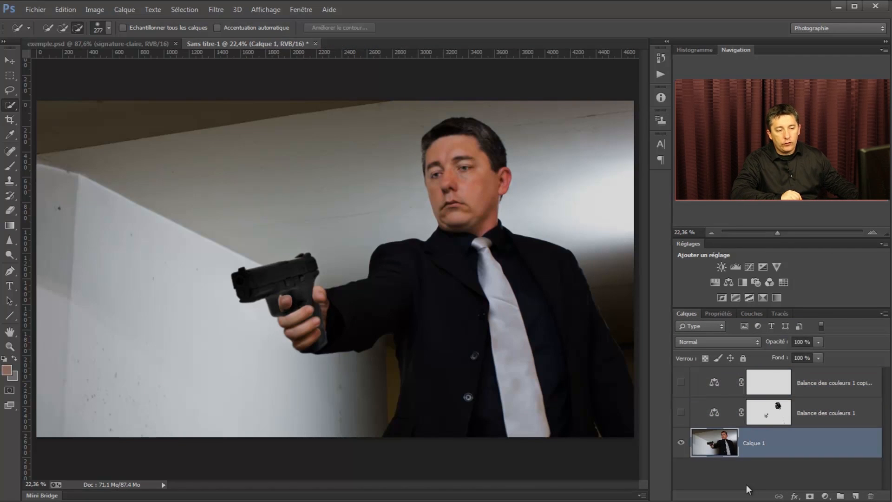
left_click(749, 314)
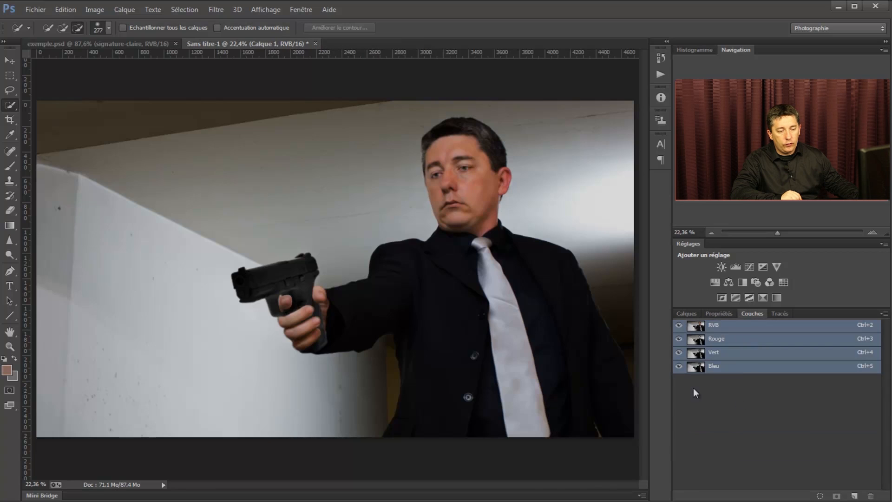
left_click(696, 342)
left_click_drag(695, 342, 856, 497)
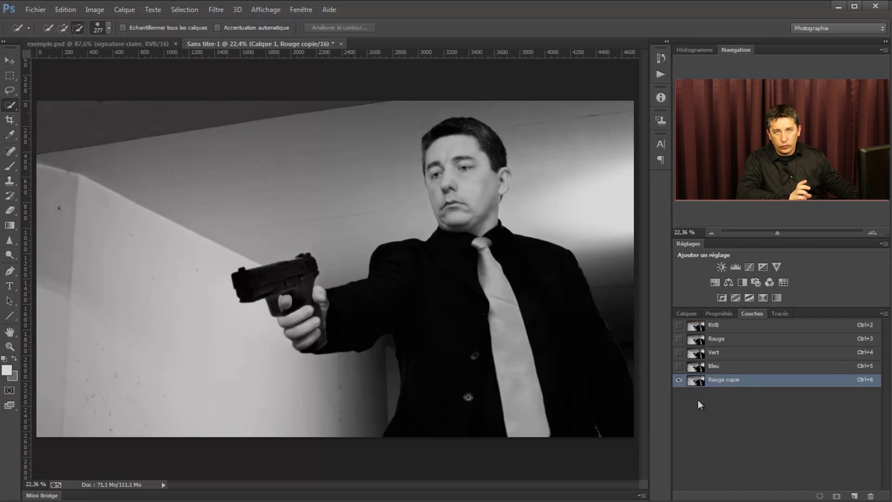
Step: Load the undarkened Rouge copie channel as a selection
left_click(686, 313)
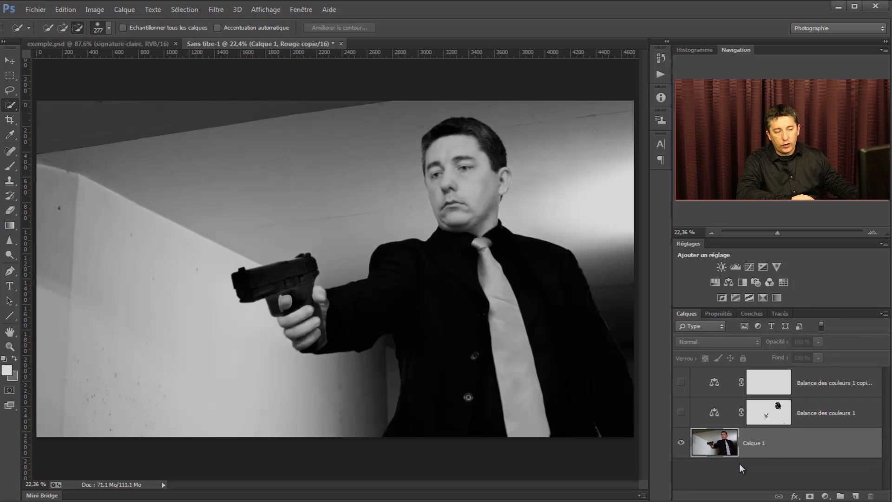
left_click(755, 314)
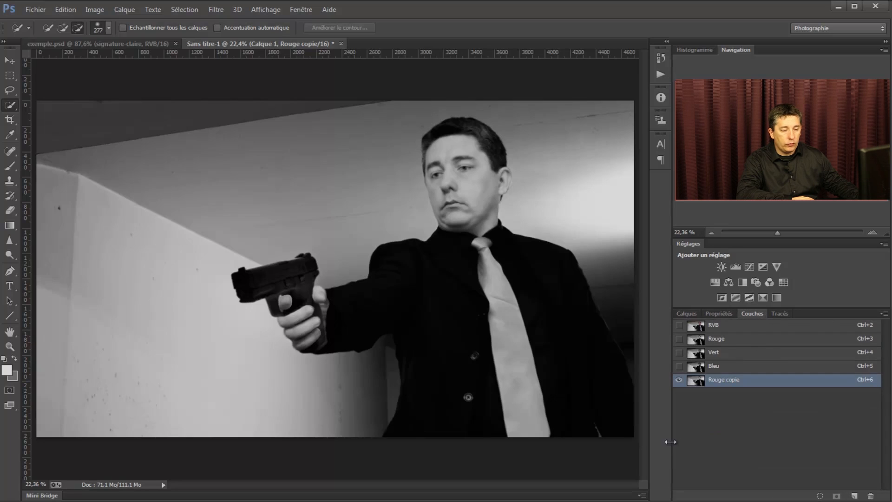
left_click(700, 383, "ctrl")
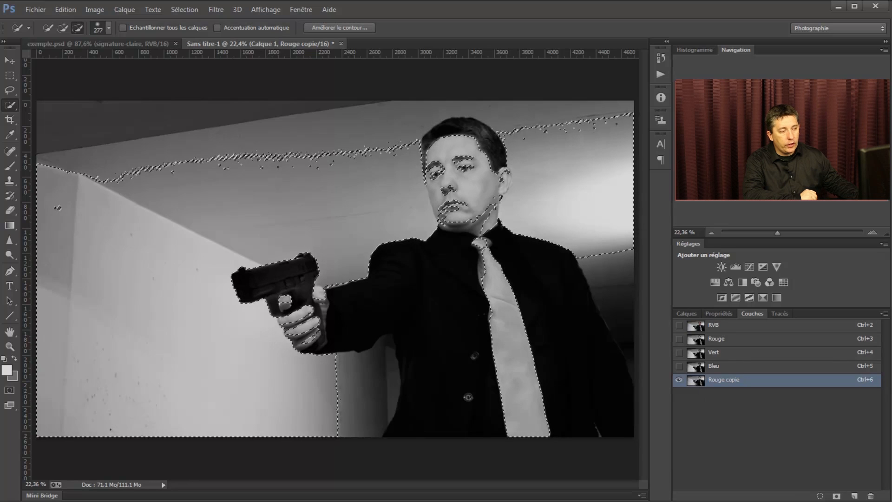
Step: Subtract the walls, background and tie from the new selection with Quick Selection, leaving the face and hand
mouse_move(76, 200)
left_mouse_down()
mouse_move(166, 224)
mouse_move(209, 159)
mouse_move(274, 159)
mouse_move(287, 181)
left_mouse_up()
mouse_move(586, 219)
left_mouse_down()
mouse_move(598, 210)
mouse_move(585, 130)
mouse_move(622, 255)
left_mouse_up()
left_click(616, 258)
mouse_move(518, 411)
left_mouse_down()
mouse_move(522, 391)
mouse_move(505, 352)
mouse_move(497, 296)
left_mouse_up()
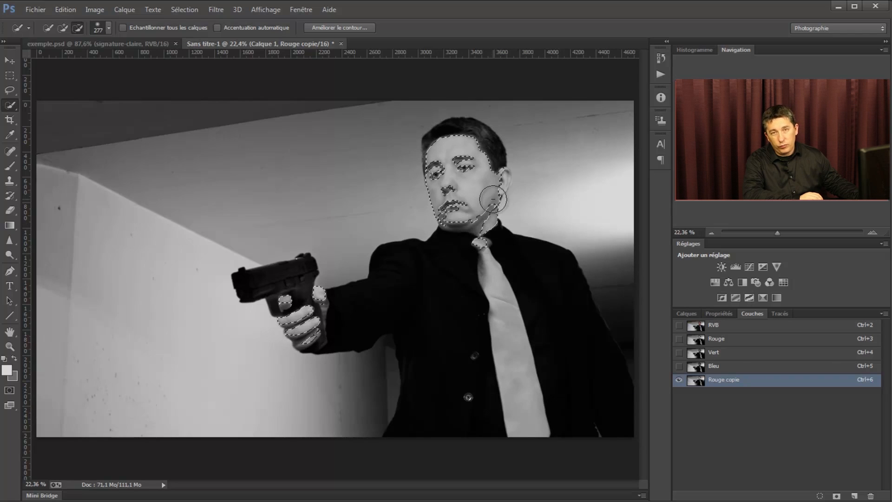
Step: Show the Balance des couleurs 1 copie 2 layer, clear the selected face and hand from its mask and deselect
left_click(686, 314)
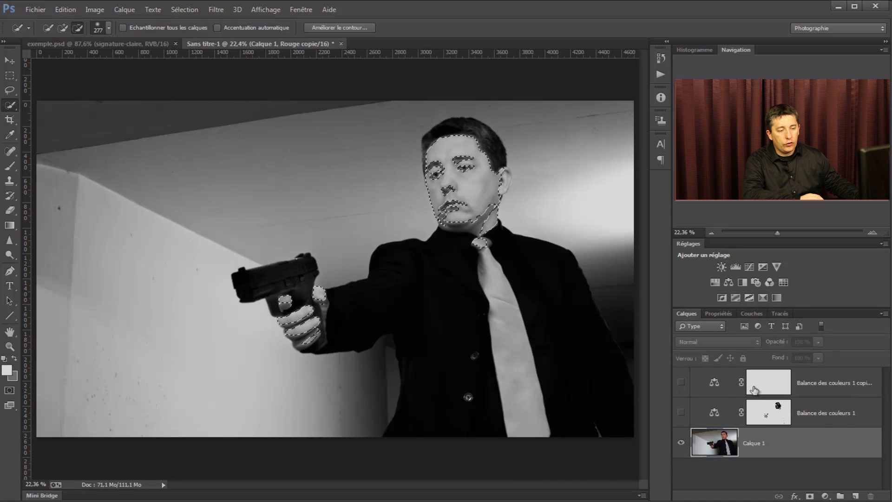
left_click(681, 383)
left_click(711, 391)
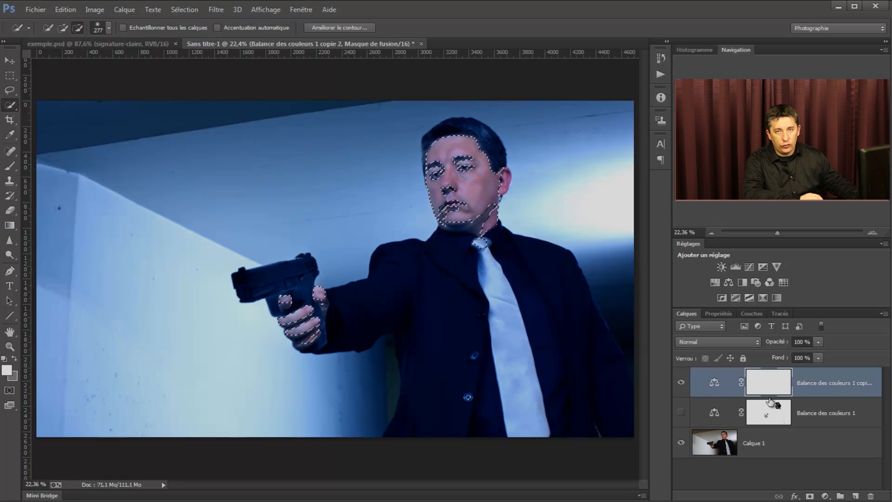
key("Delete")
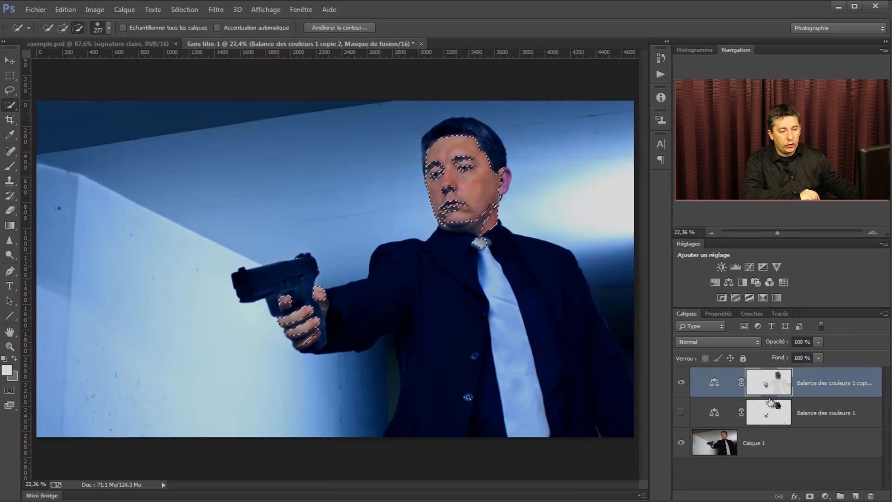
key("ctrl+d")
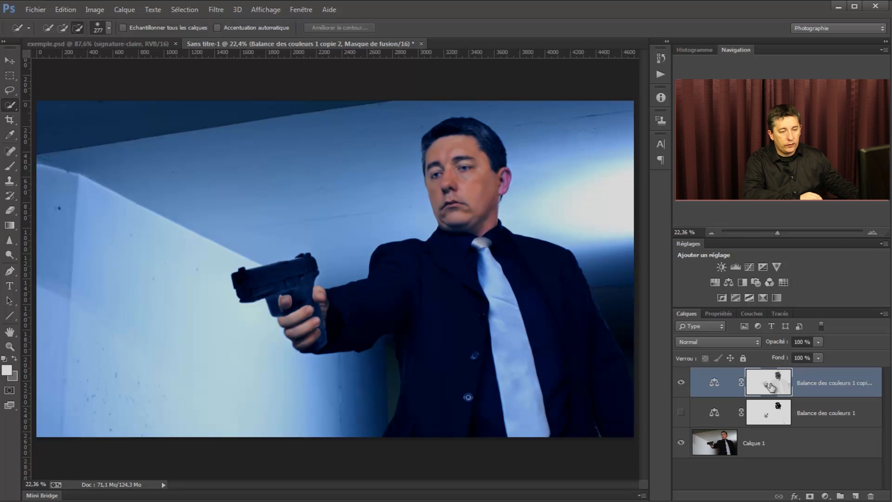
Step: View the Balance des couleurs 1 copie 2 mask on its own and set its density to 79 % and feather to 7,5 px
left_click(770, 387, "alt")
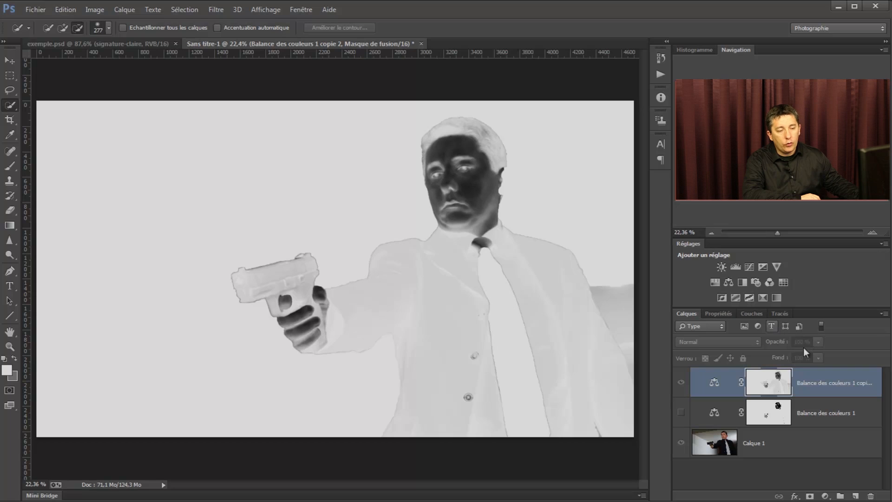
left_click(742, 314)
left_click(720, 313)
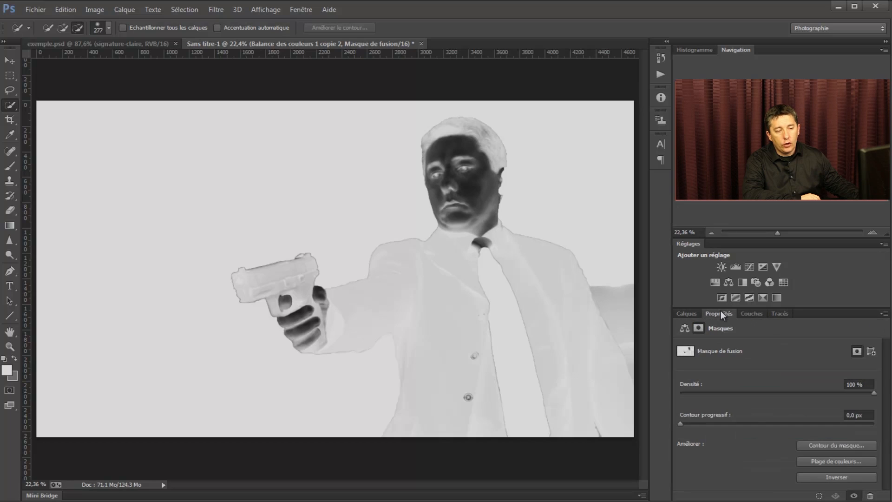
left_click(686, 314)
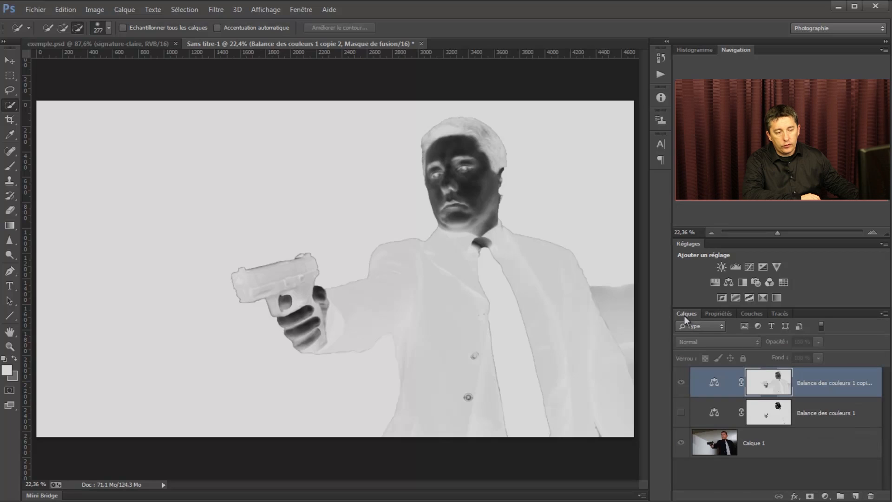
left_click(716, 313)
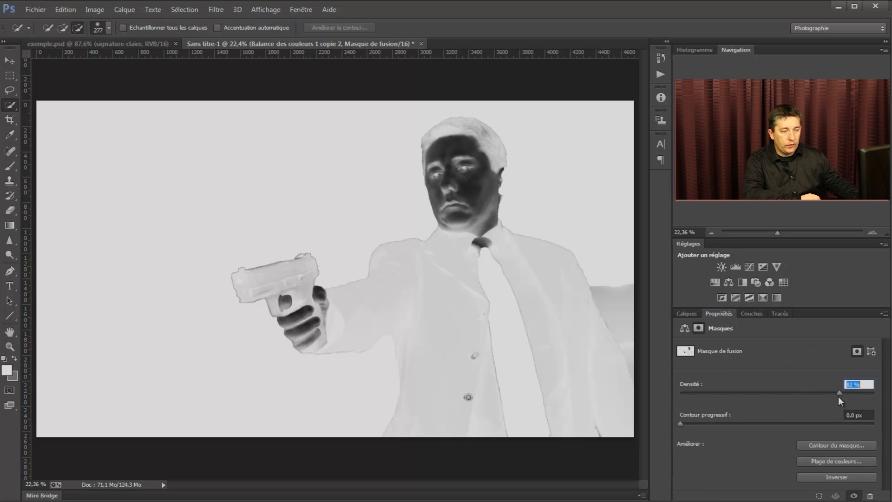
left_click_drag(839, 397, 835, 398)
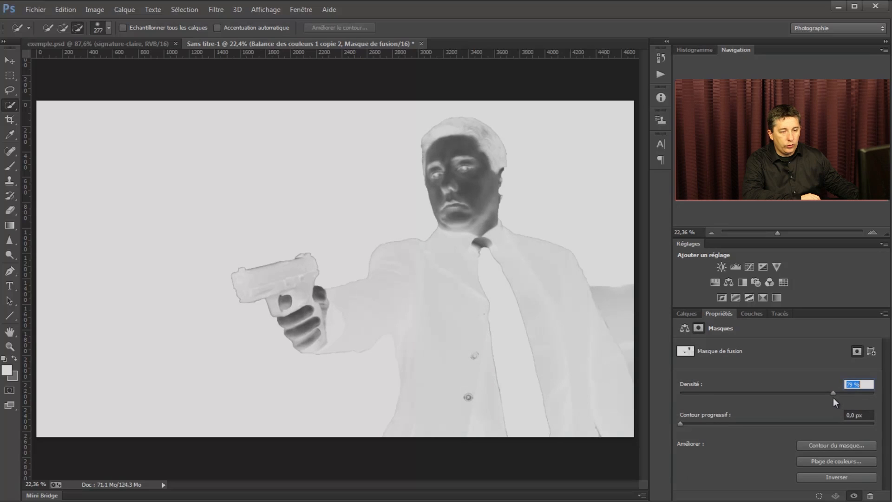
left_click_drag(681, 423, 707, 428)
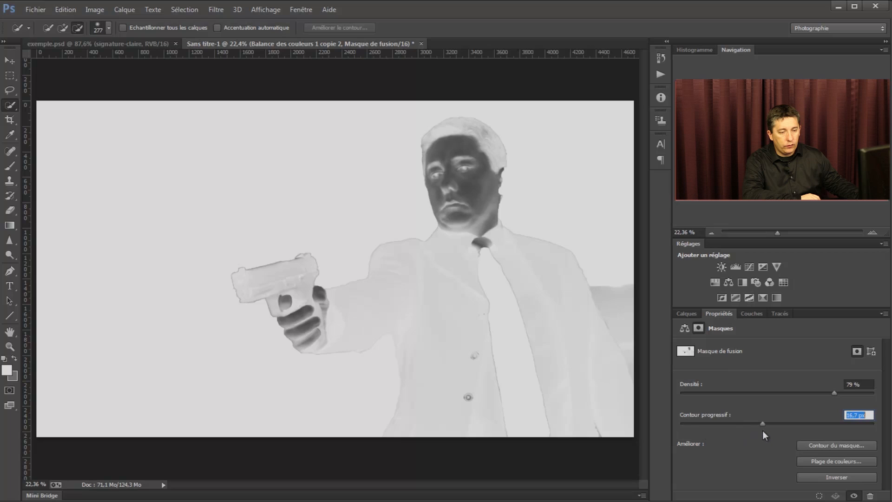
left_click_drag(762, 430, 745, 432)
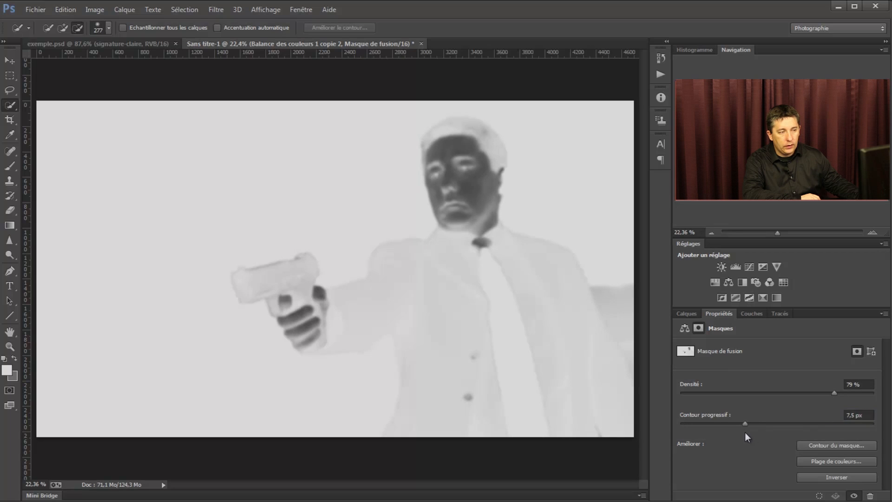
Step: Return to the full image view, delete the hidden Balance des couleurs 1 layer and select the remaining Color Balance adjustment
left_click(686, 313)
left_click(768, 383, "alt")
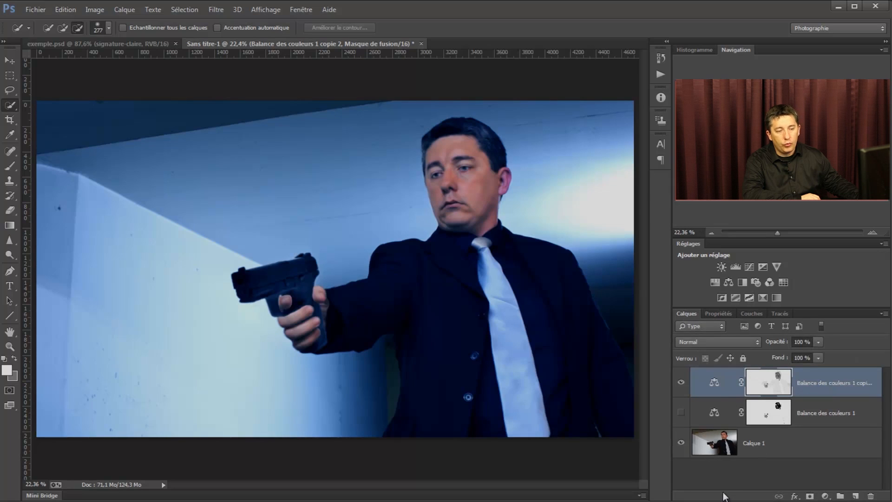
left_click(822, 414)
key("Delete")
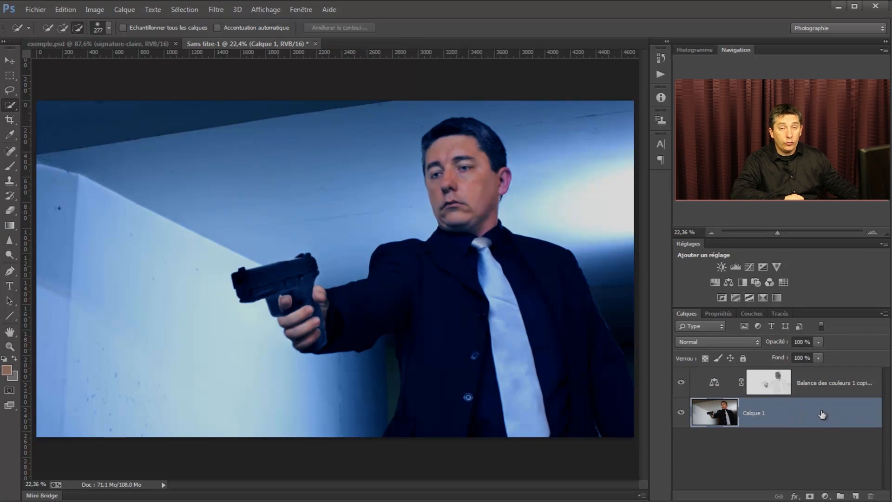
left_click(812, 392)
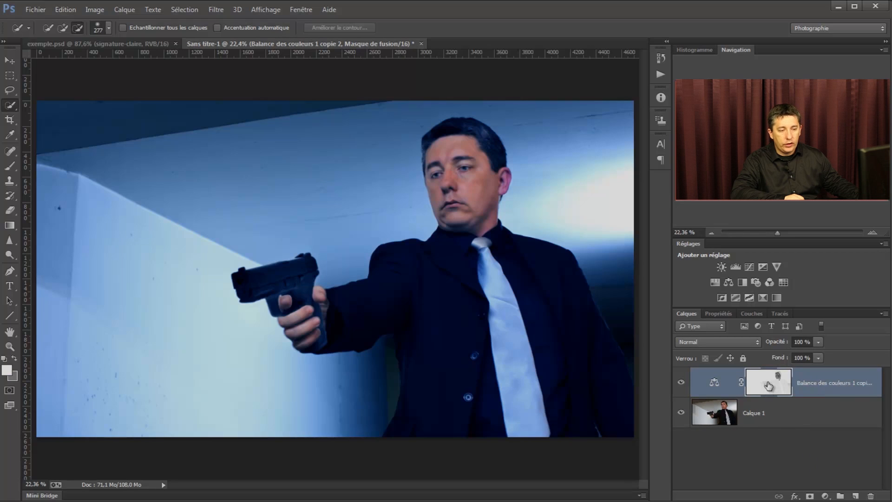
left_click(713, 384)
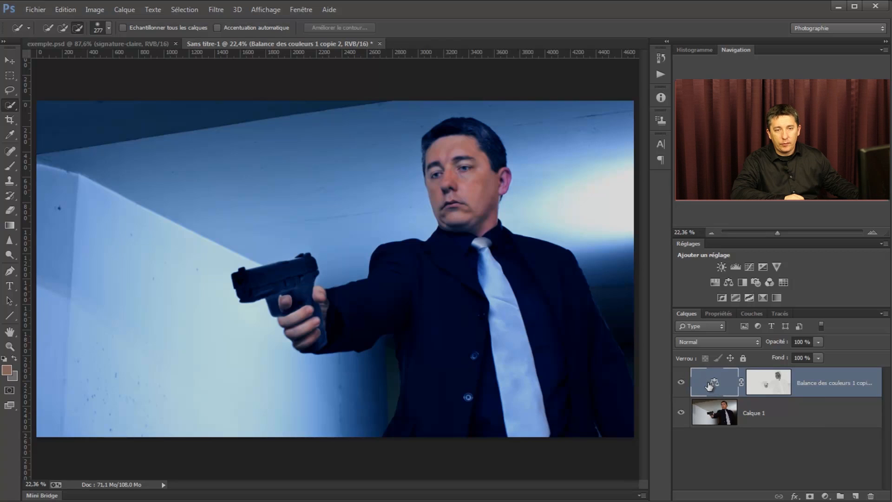
Step: Compare the photo with and without the Balance des couleurs 1 copie 2 layer
left_click(682, 382)
left_click(681, 383)
left_click(681, 386)
left_click(681, 384)
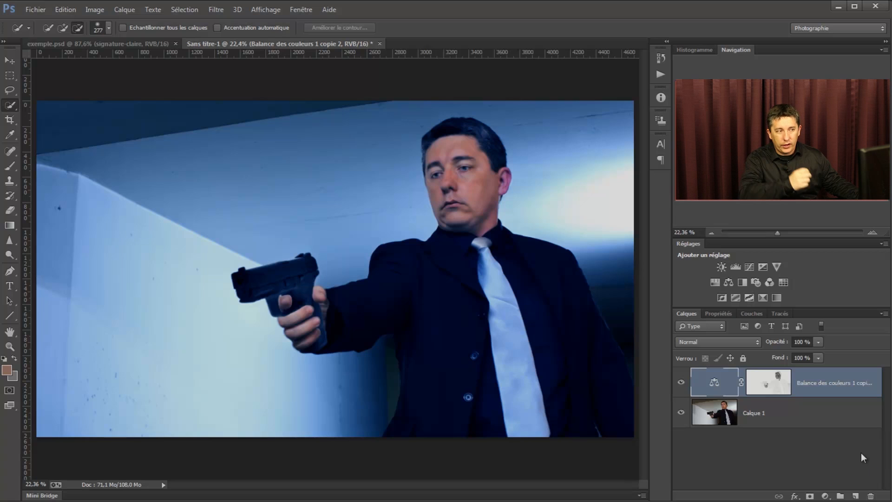
left_click(682, 382)
left_click(682, 383)
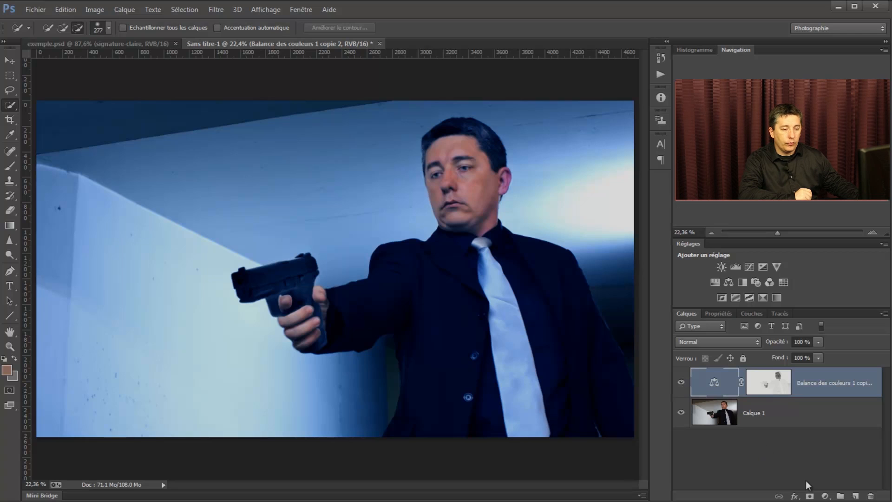
Step: Add a new Color Balance adjustment layer on top with midtones at +39 Cyan/Rouge and -11 Jaune/Bleu
left_click(856, 496)
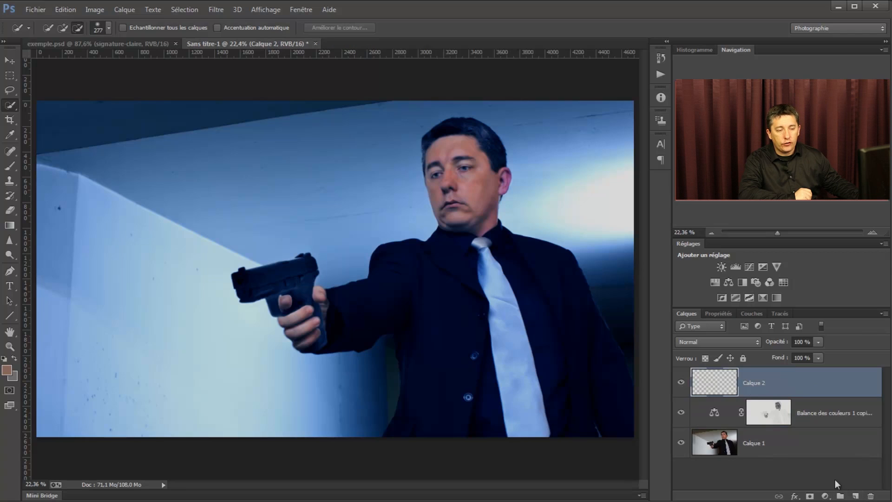
key("ctrl+z")
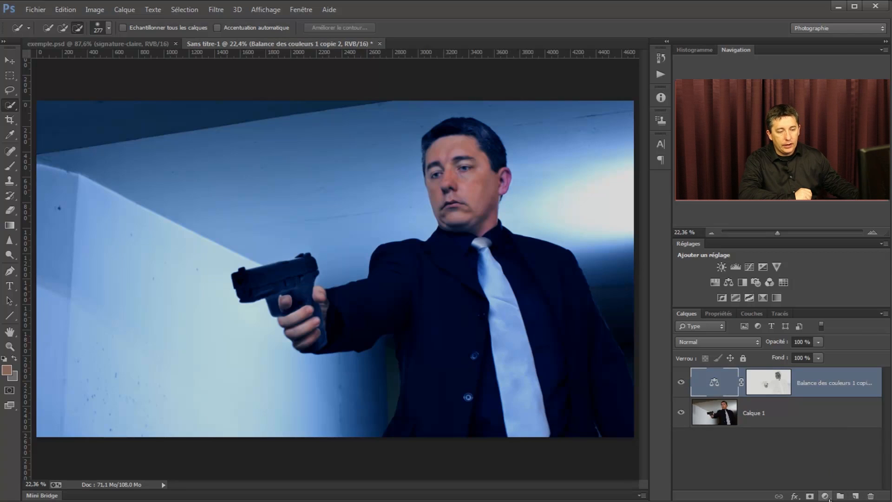
left_click(826, 497)
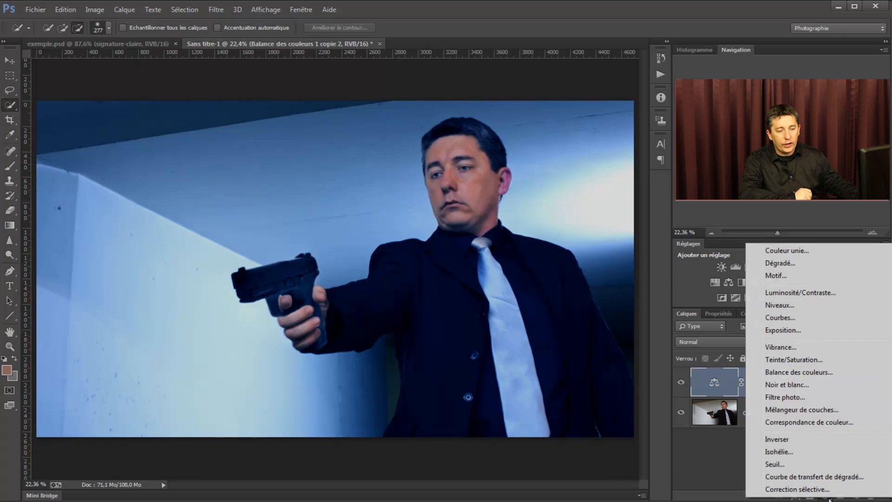
left_click(808, 371)
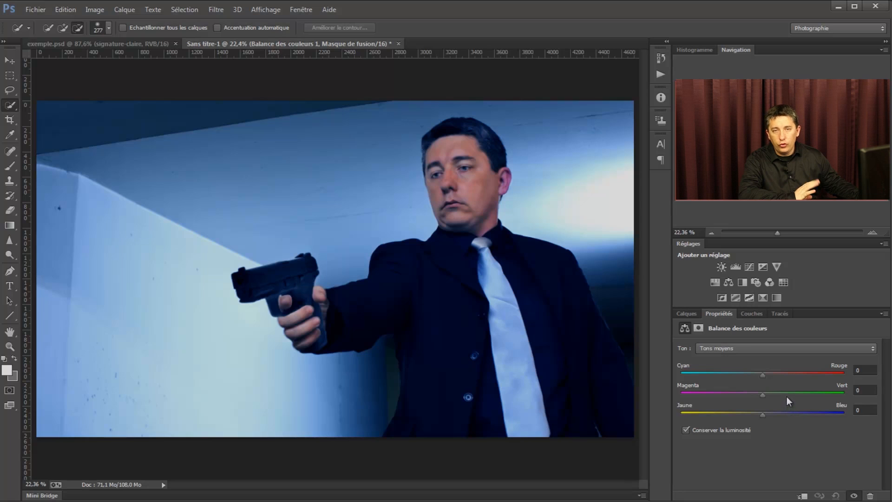
left_click_drag(762, 376, 771, 375)
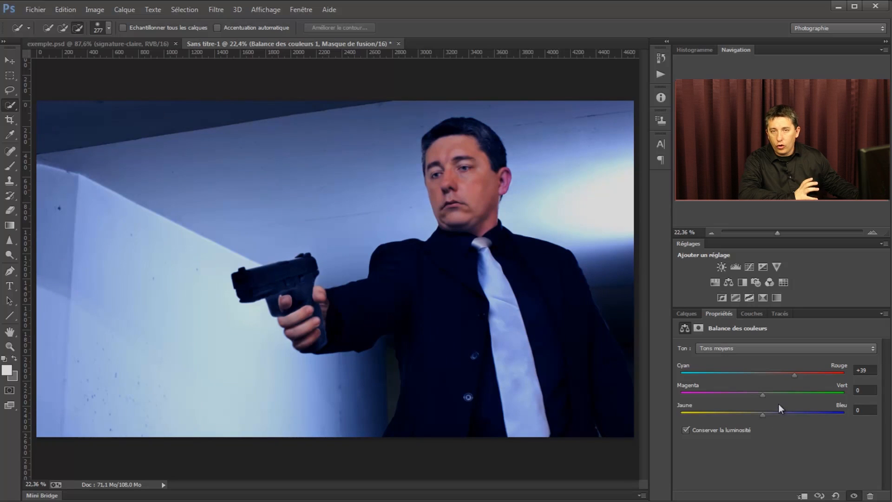
left_click_drag(763, 414, 753, 414)
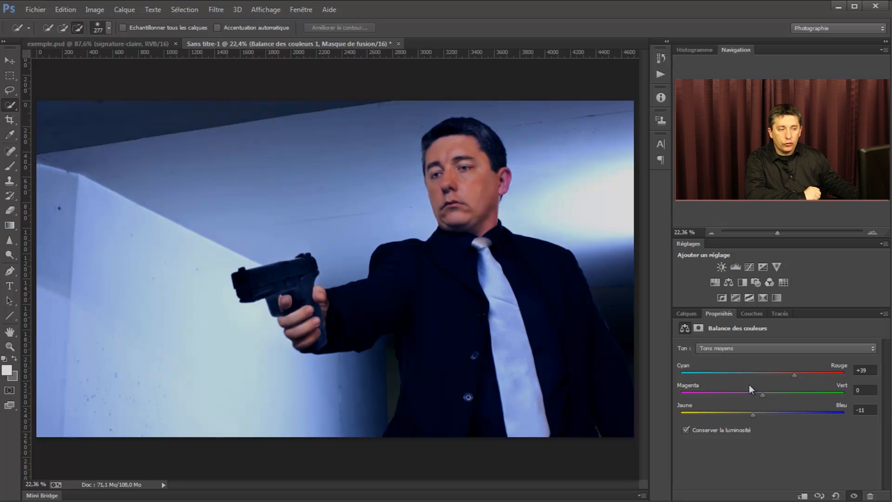
Step: Compare the photo with and without the new Balance des couleurs 1 layer
left_click(686, 315)
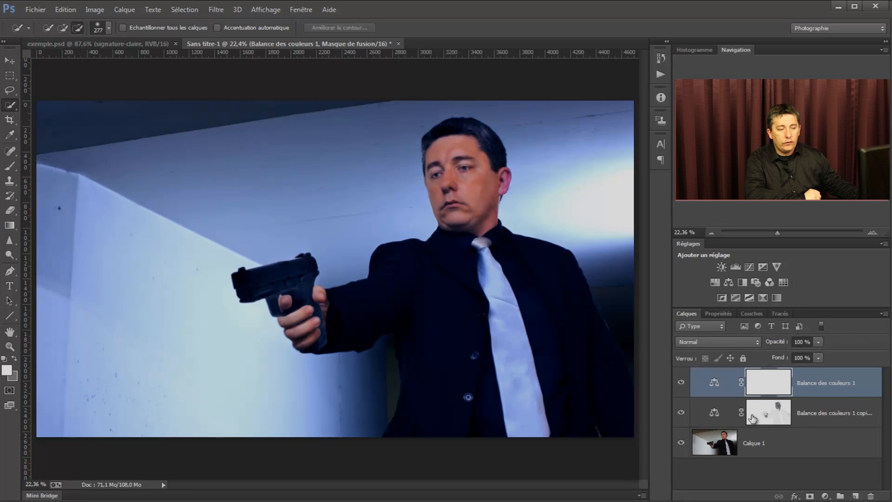
left_click(682, 382)
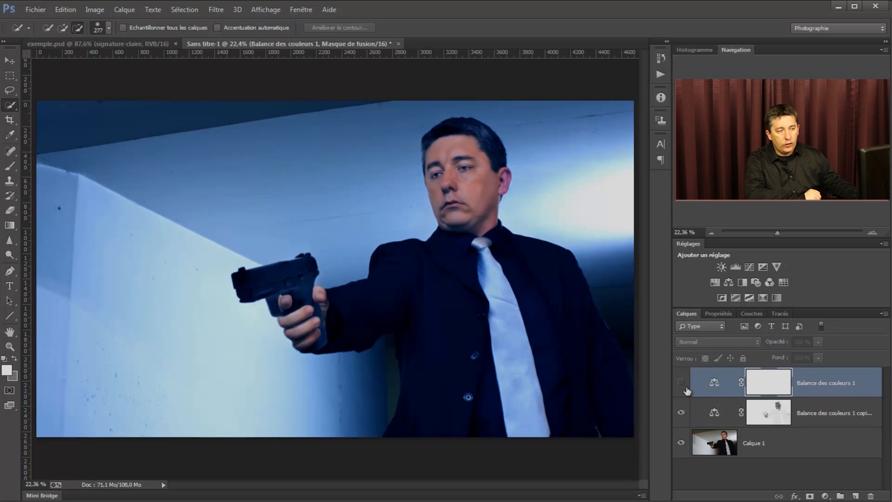
left_click(686, 388)
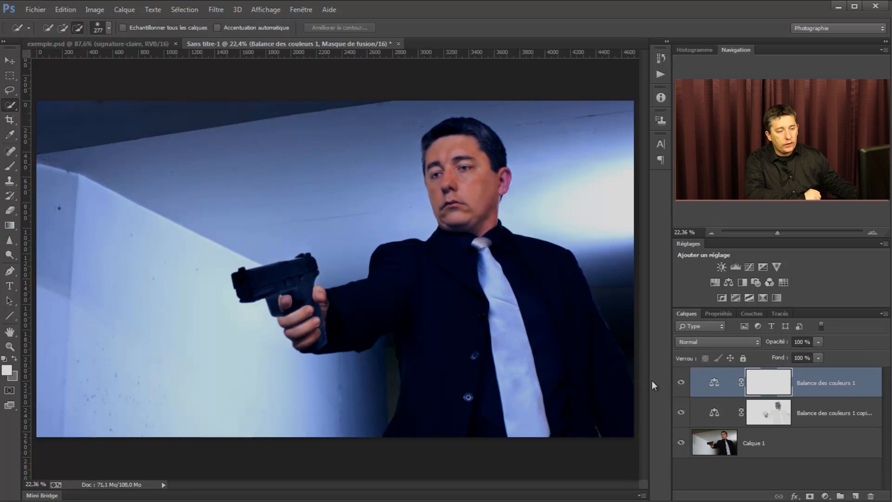
left_click(686, 383)
left_click(685, 383)
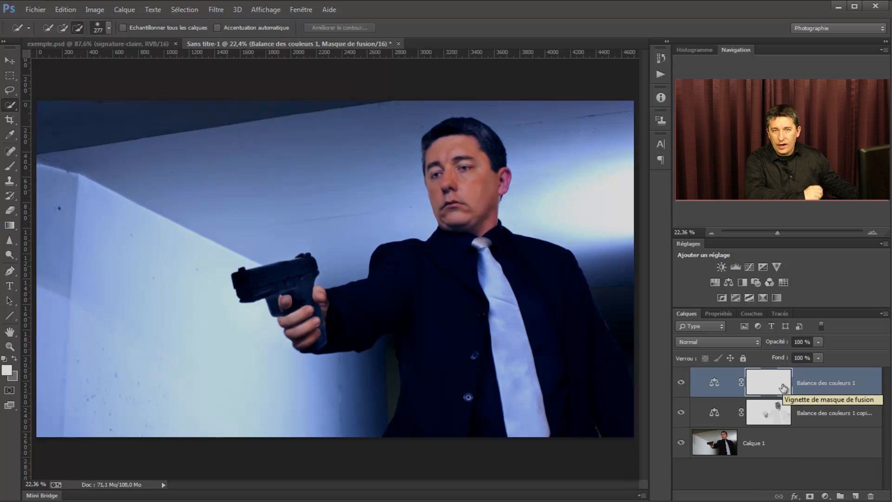
Step: Replace the Balance des couleurs 1 layer's mask with a copy of the Balance des couleurs 1 copie 2 mask
left_click(765, 421)
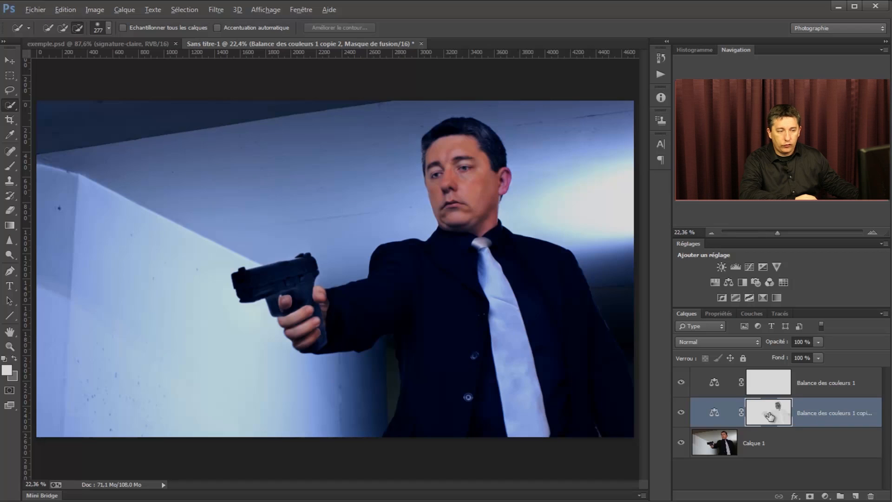
left_click_drag(770, 416, 767, 380)
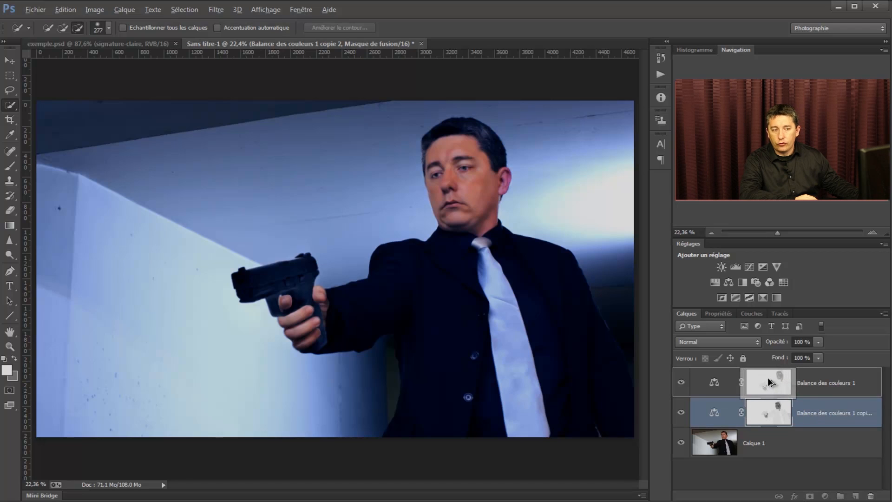
left_click_drag(767, 377, 767, 377)
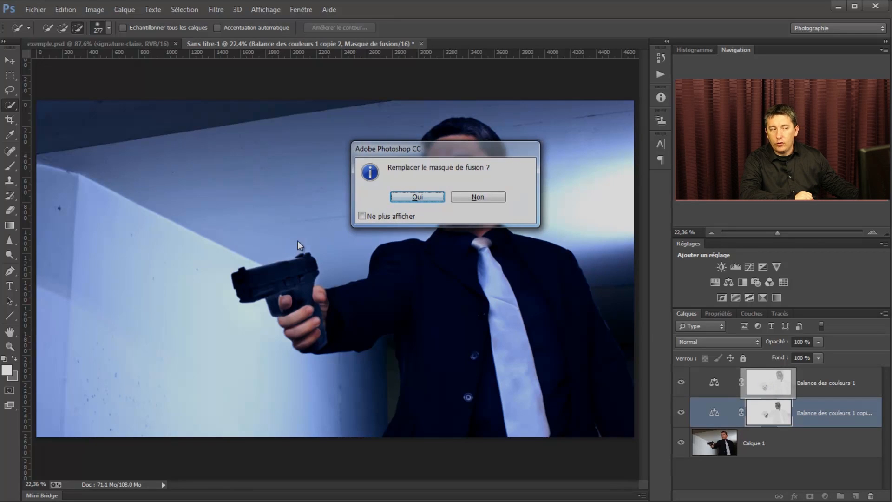
left_click(407, 197)
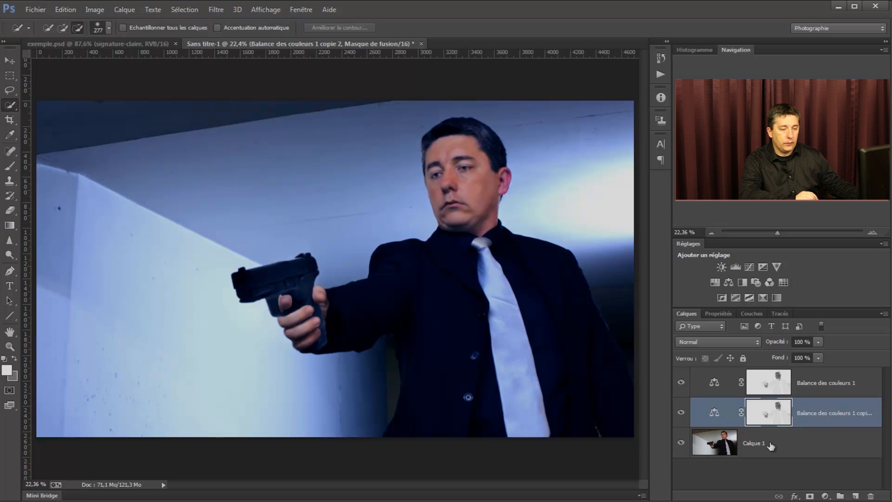
Step: Invert the mask copied onto the Balance des couleurs 1 layer and inspect it on its own
left_click(768, 387)
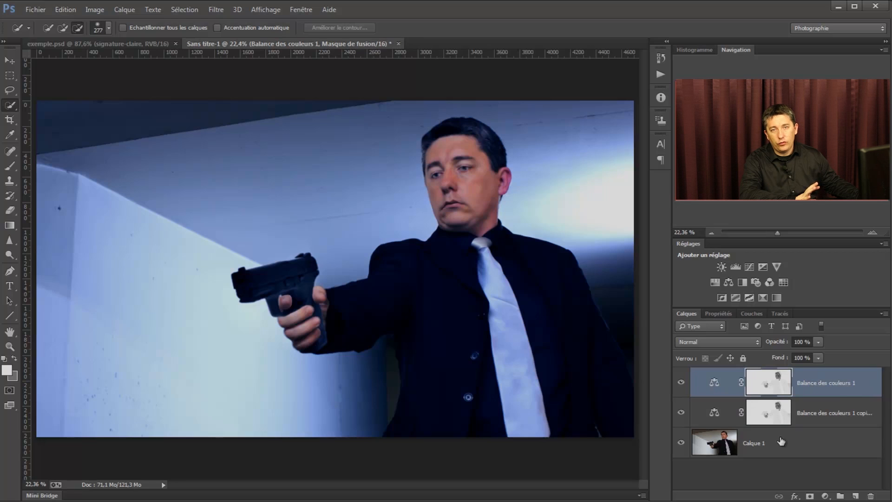
left_click(769, 387, "alt")
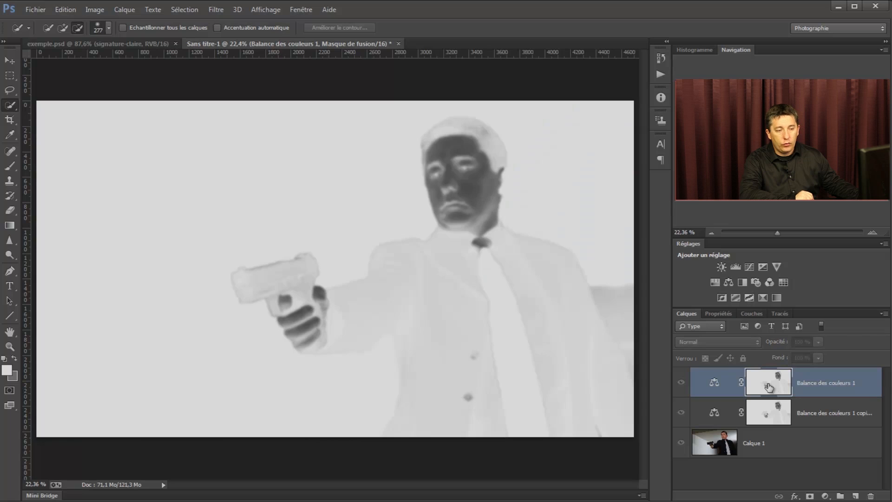
left_click(715, 385)
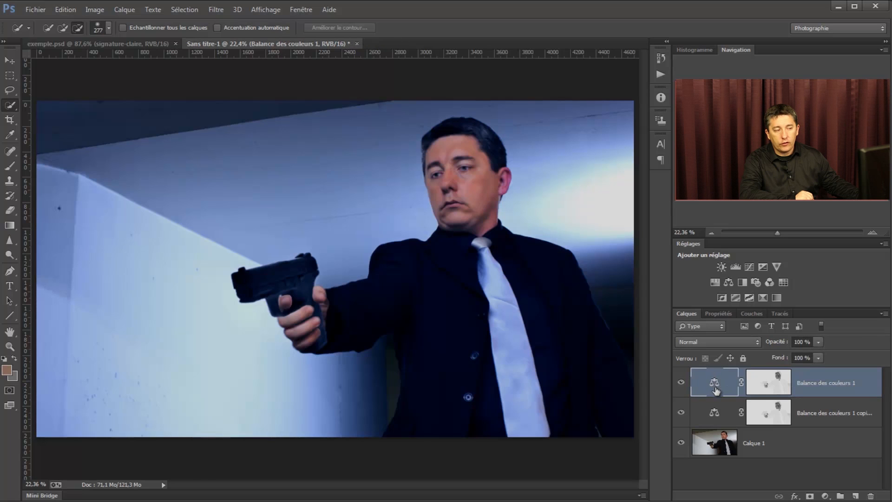
left_click(770, 388)
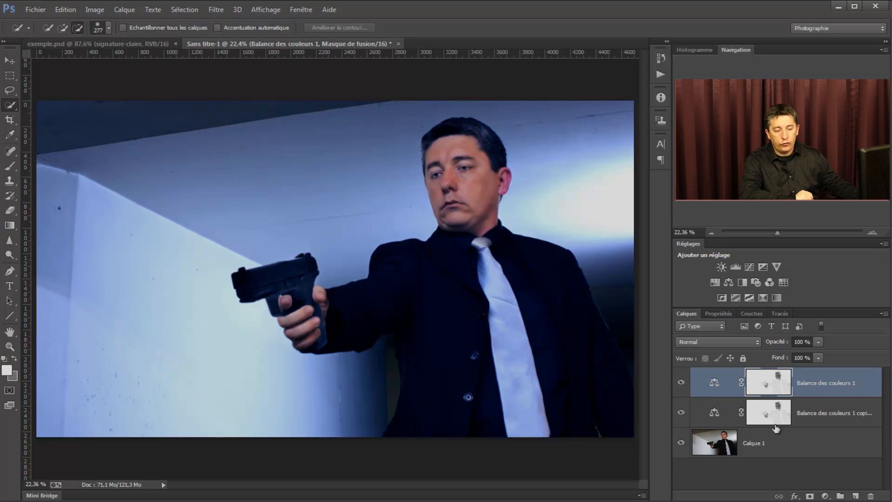
key("ctrl+i")
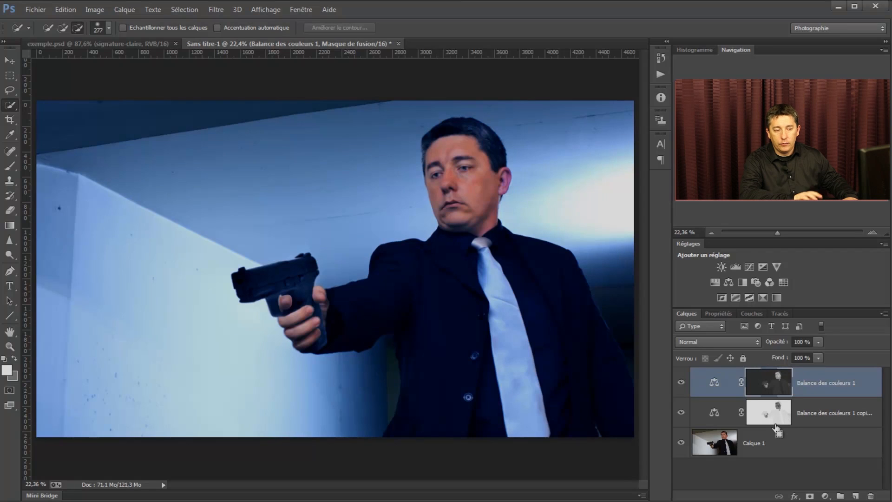
left_click(769, 383, "alt")
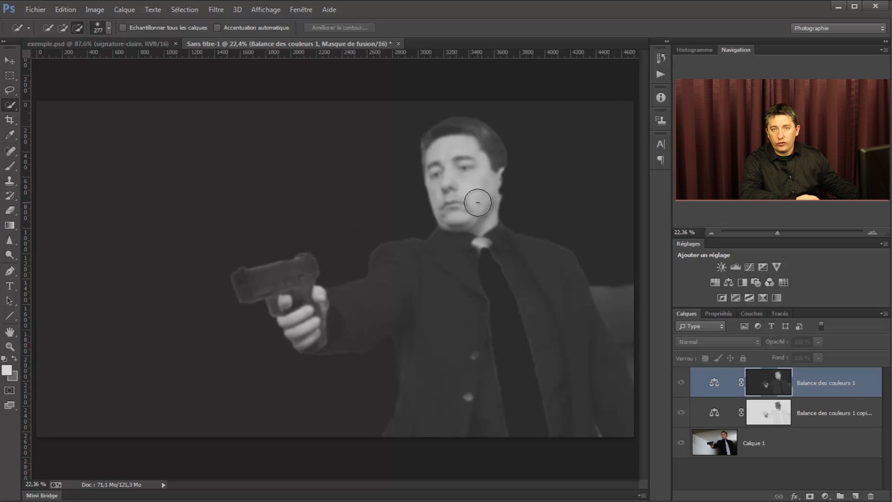
left_click(769, 384, "alt")
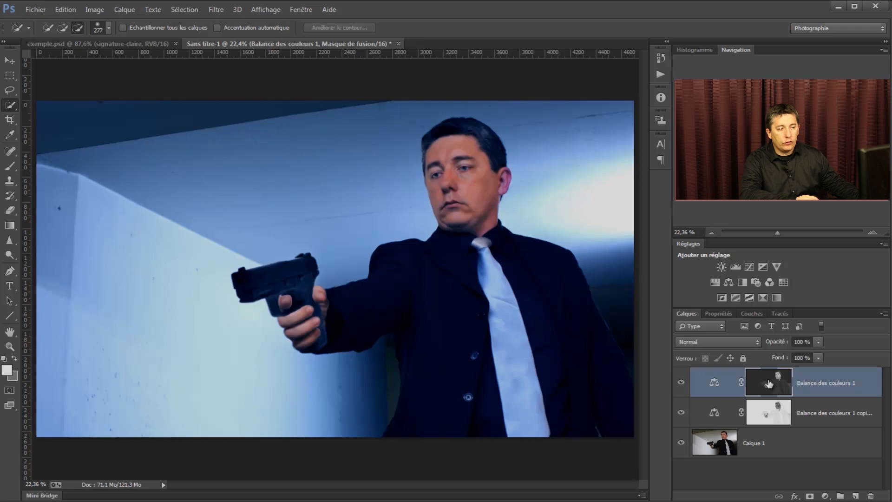
Step: Compare the photo with and without each of the two Color Balance layers to judge the warm skin effect
left_click(681, 383)
left_click(681, 384)
left_click(681, 384)
left_click(681, 384)
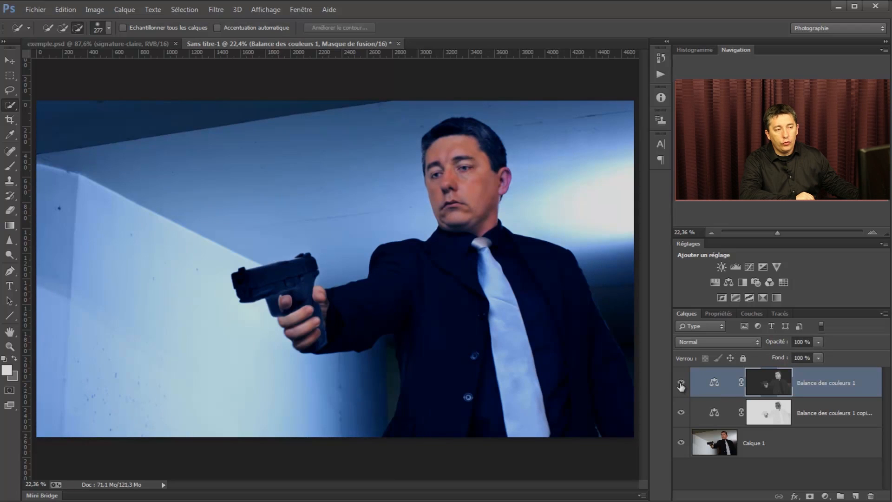
left_click(682, 383)
left_click(681, 384)
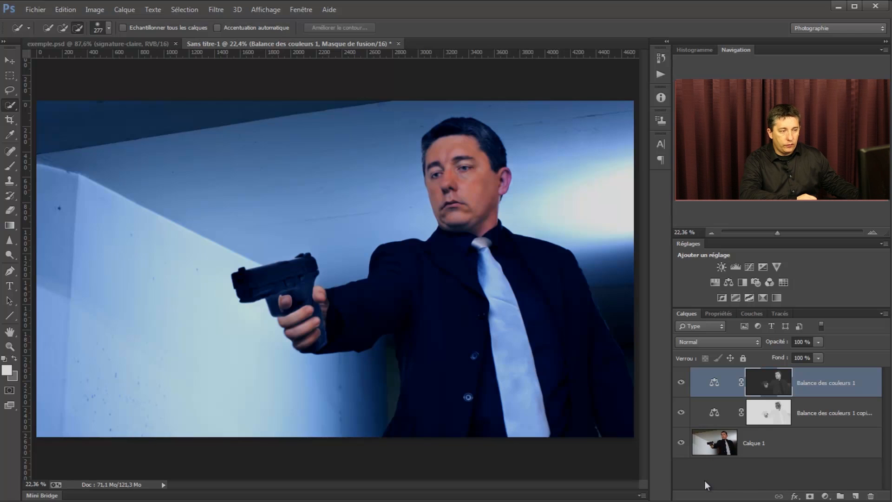
left_click(682, 382)
left_click(681, 382)
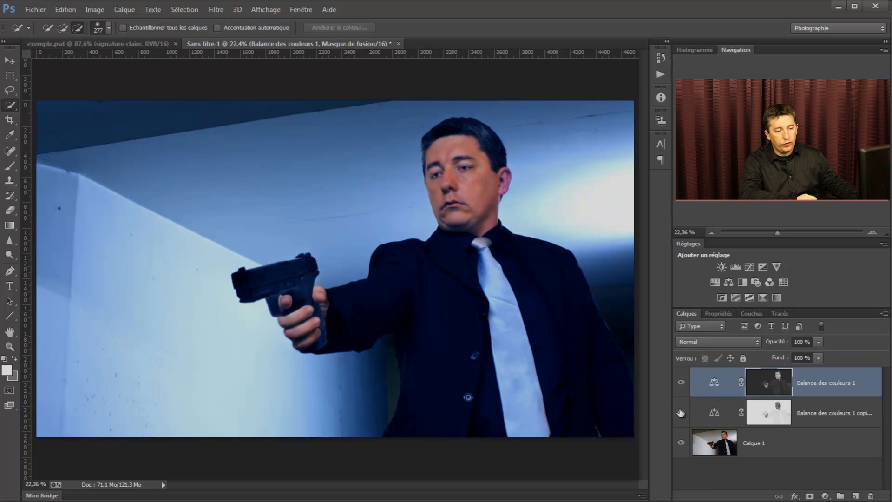
left_click(681, 413)
left_click(680, 413)
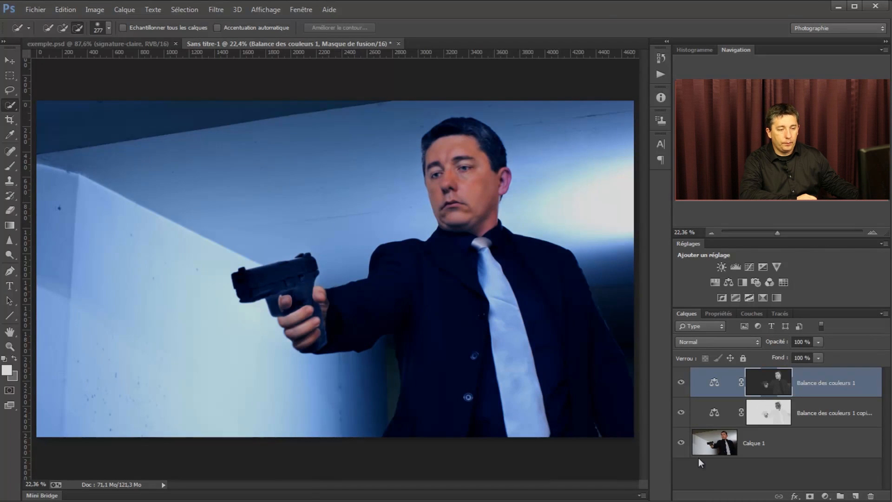
Step: Add a new layer on top and fill it with a skin colour sampled from the man's forehead
left_click(856, 496)
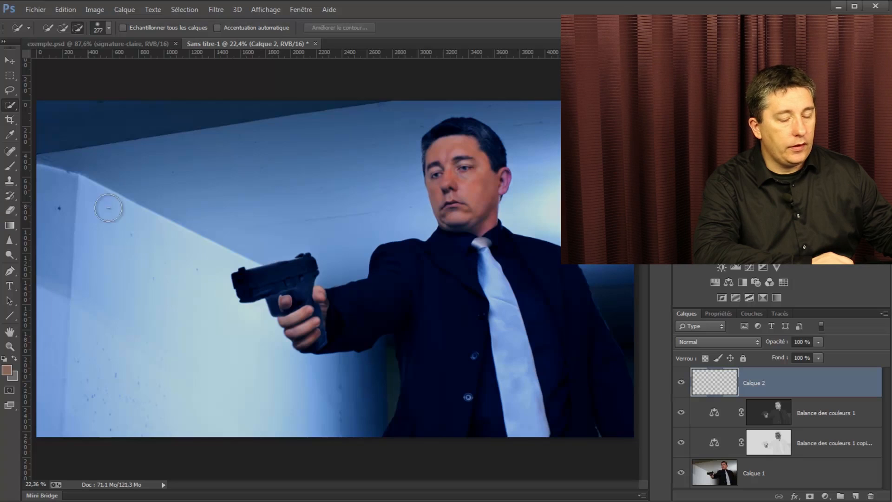
key("i")
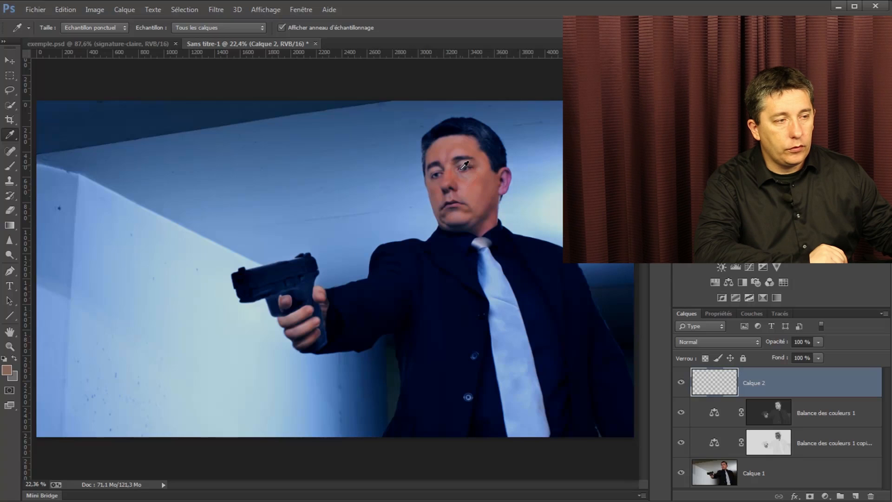
left_click(462, 148)
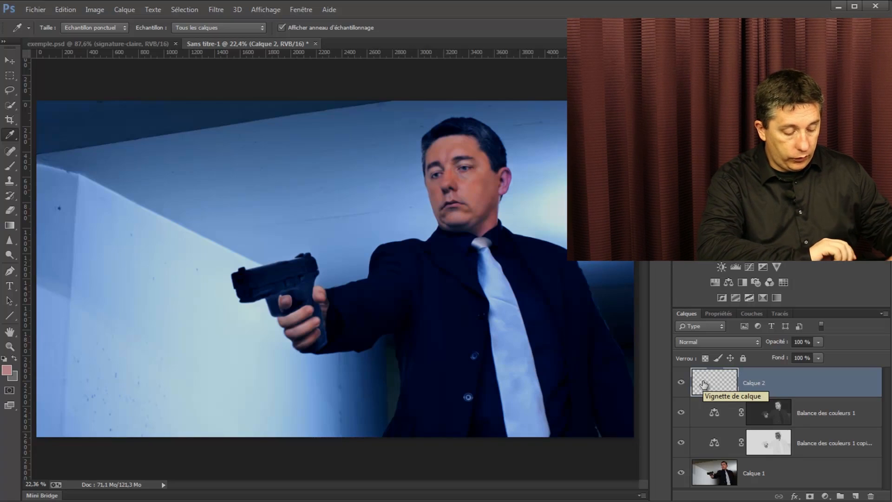
key("alt+BackSpace")
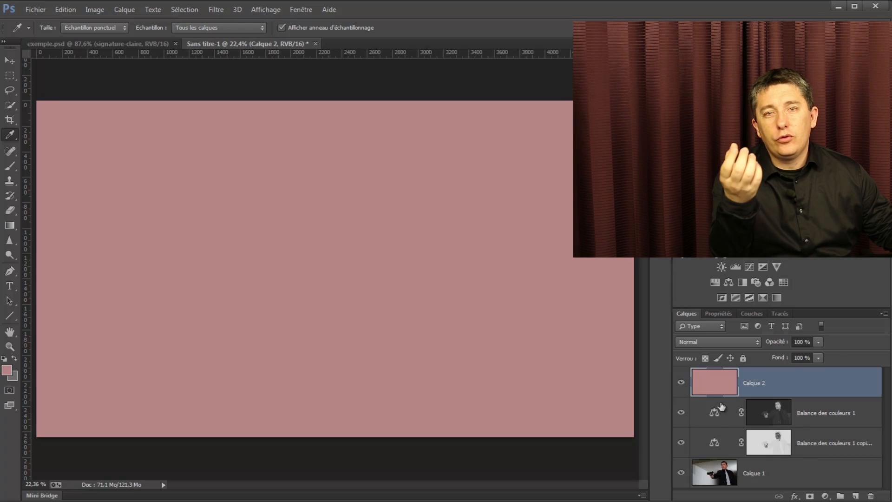
Step: Invert the colour of the skin-coloured Calque 2 layer and set its blend mode to Couleur
left_click(764, 406)
left_click(764, 440)
left_click(766, 421)
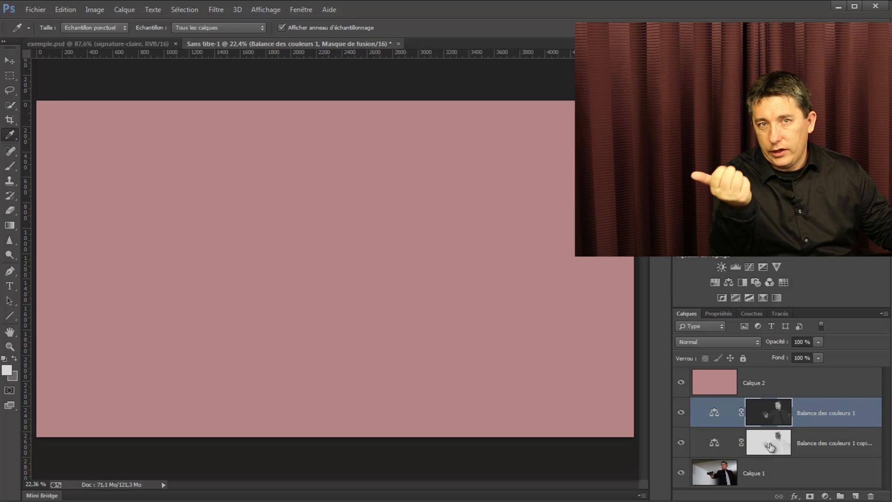
left_click(714, 382)
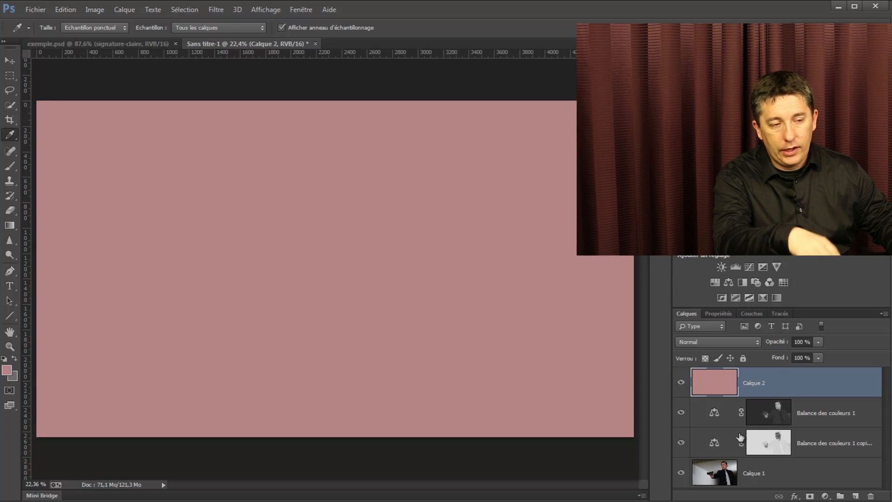
key("ctrl+i")
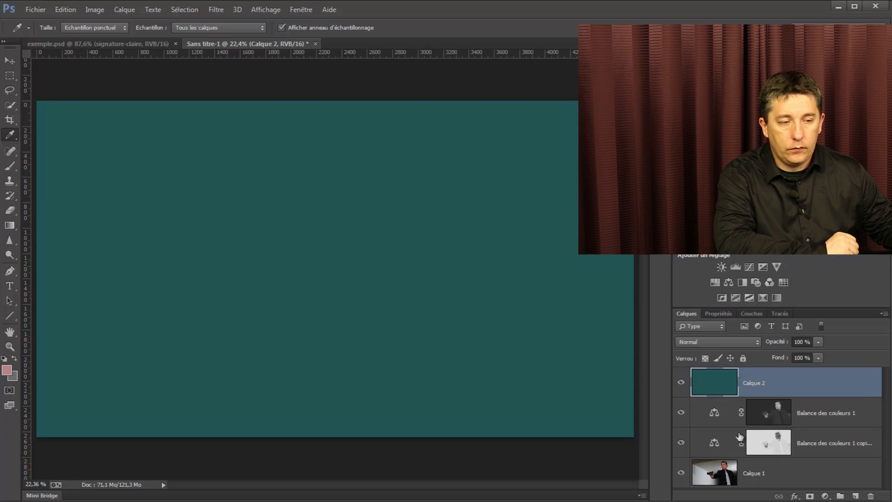
left_click(690, 343)
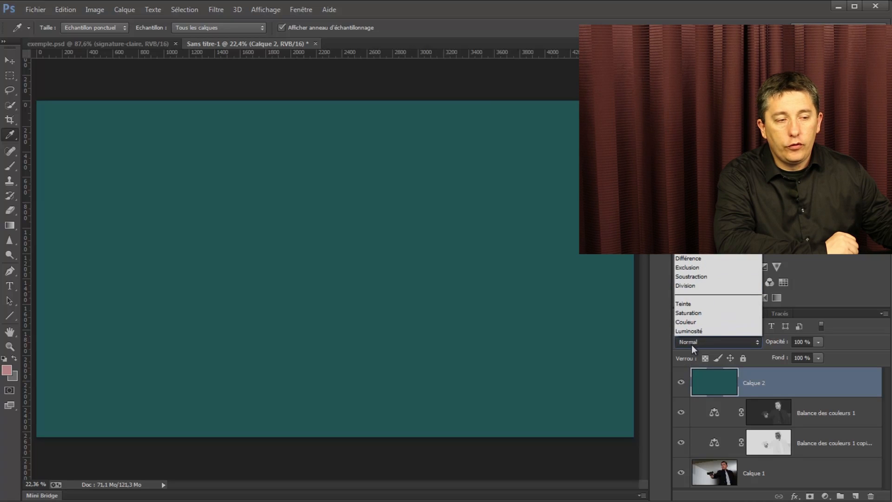
left_click(697, 322)
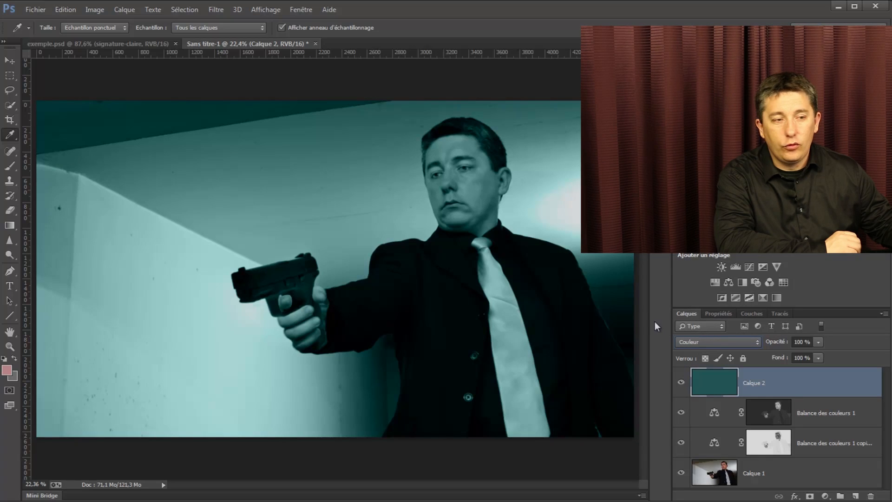
Step: In Calque 2's blending options, split the underlying layer's black slider to 197 / 255 so the tint affects only highlights
double_click(801, 383)
left_click_drag(236, 238, 422, 235)
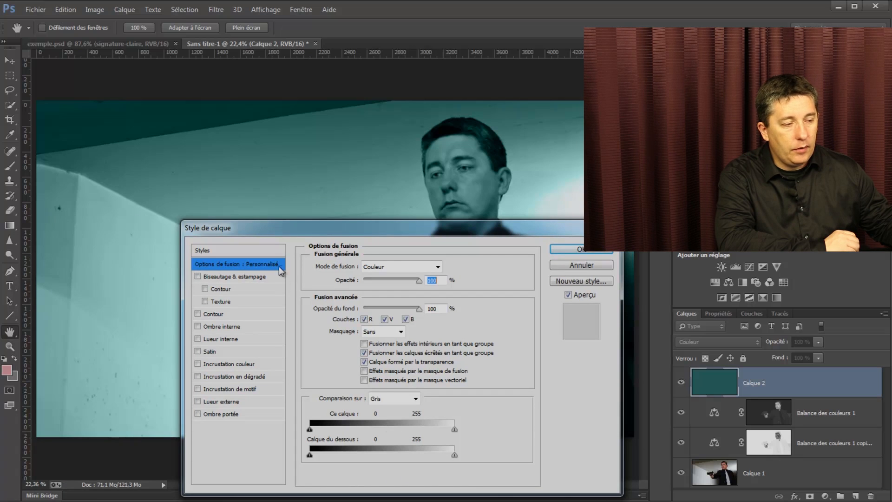
left_click_drag(271, 232, 114, 226)
key("alt")
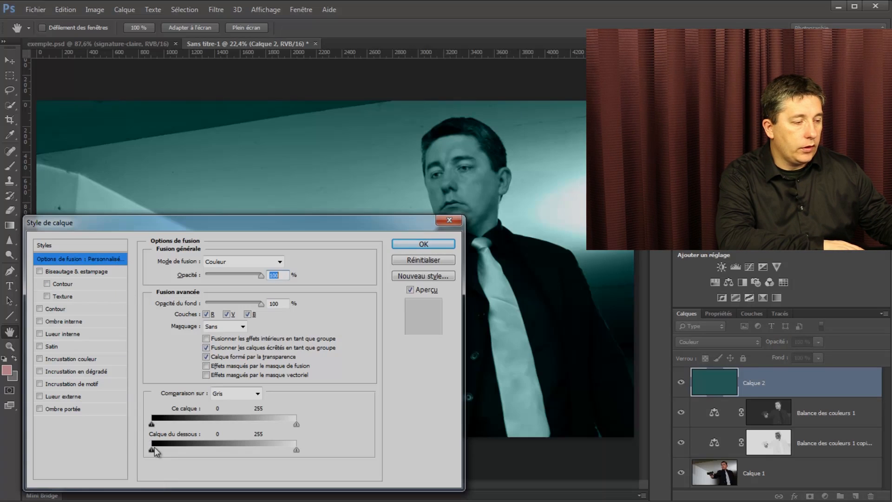
left_click_drag(153, 450, 218, 457)
left_click_drag(146, 462, 146, 462)
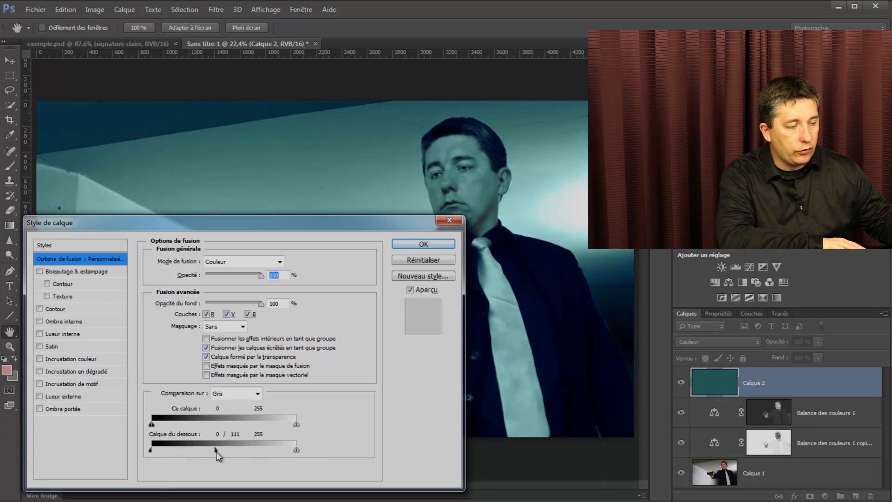
left_click_drag(222, 451, 110, 450)
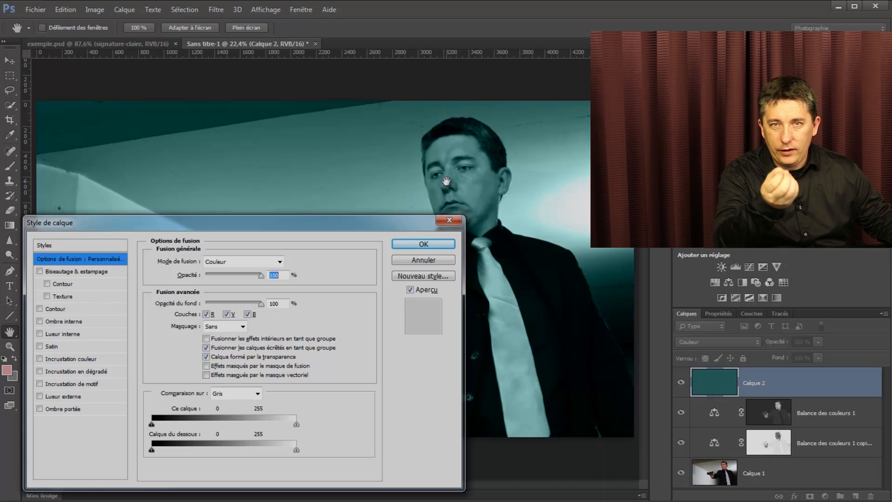
left_click_drag(155, 450, 163, 450)
left_click_drag(280, 450, 333, 453)
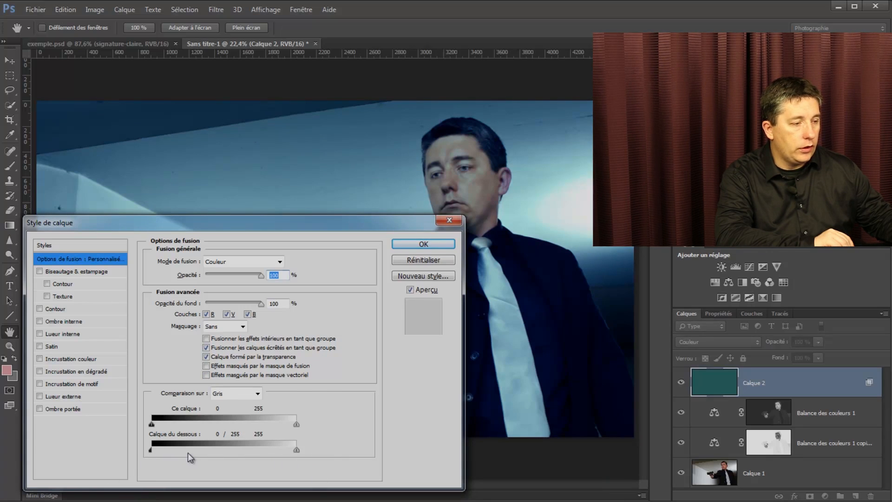
left_click_drag(150, 450, 185, 451)
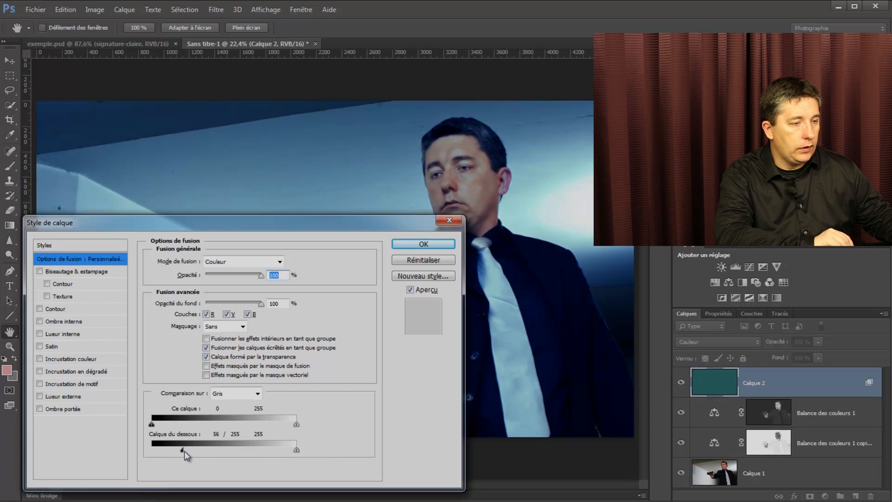
left_click_drag(244, 450, 271, 443)
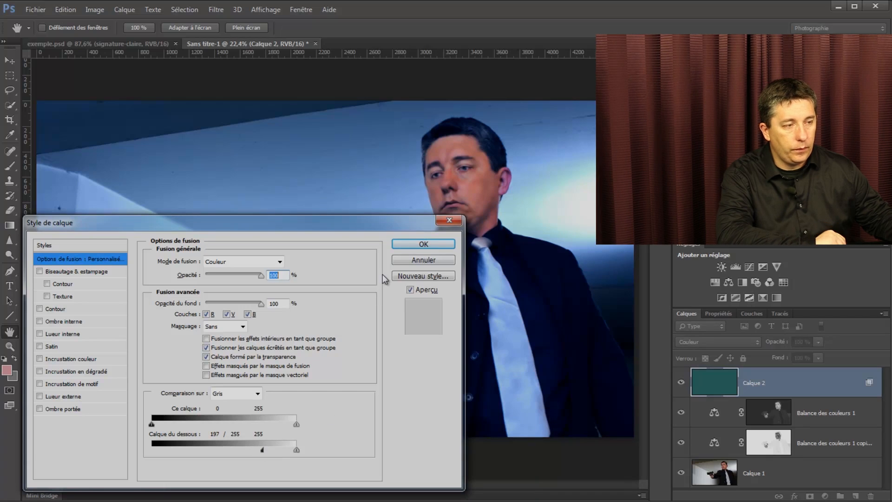
left_click(423, 245)
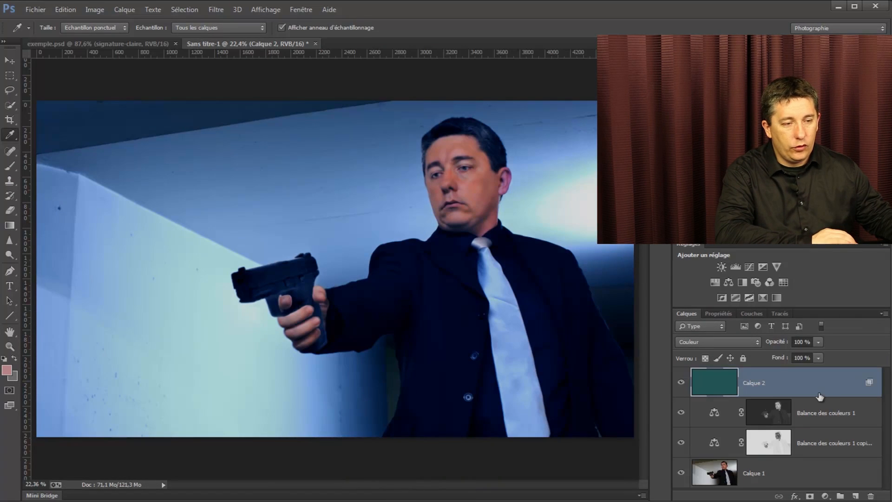
Step: Compare the photo with and without Calque 2 and reduce that layer's opacity to 30 %
left_click(681, 385)
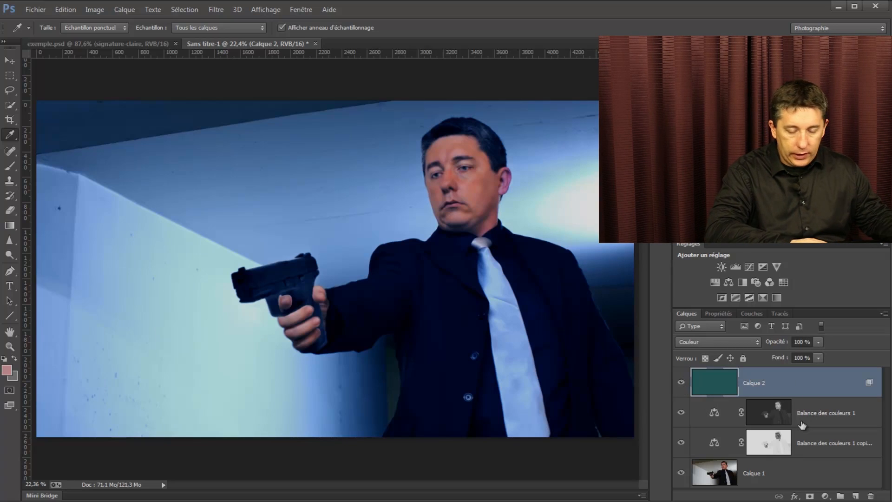
key("v")
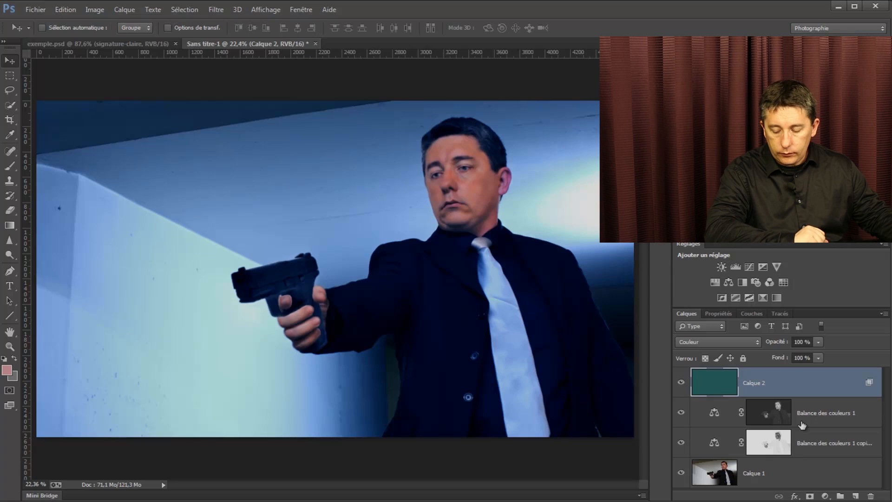
key("5")
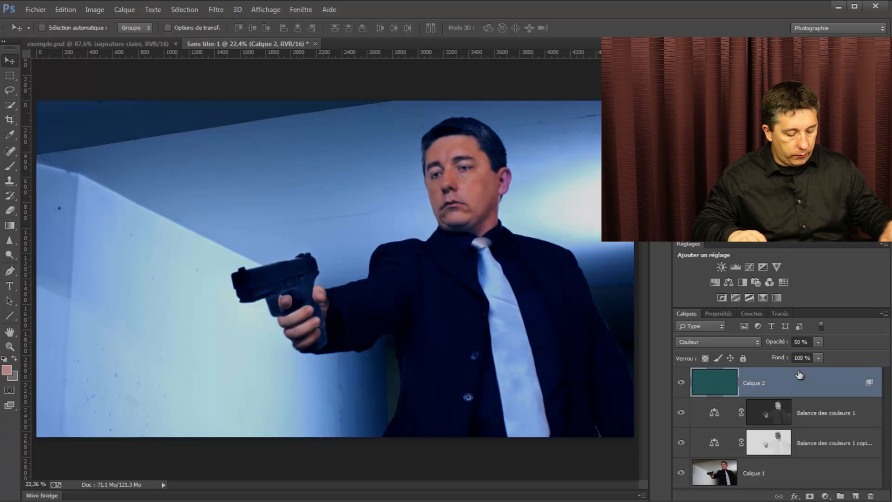
key("3")
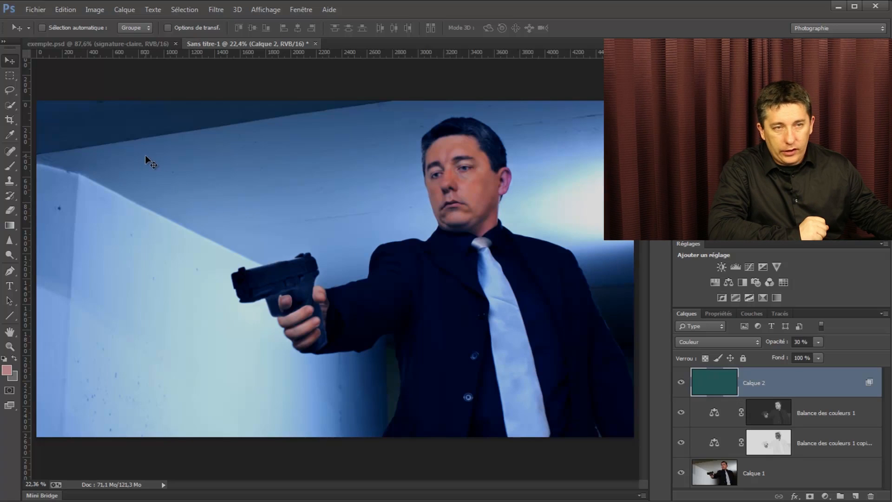
Step: Add a new layer on top and fill it with a dark blue sampled from the photo
left_click(856, 496)
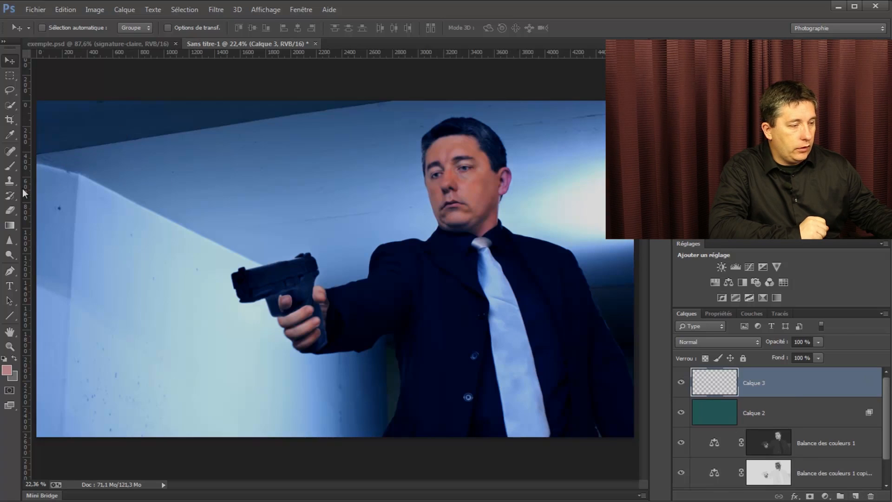
key("i")
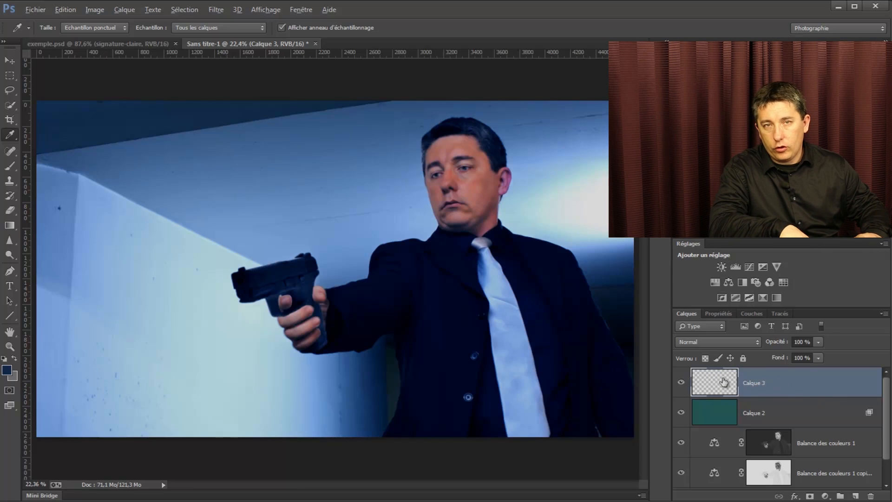
key("alt+BackSpace")
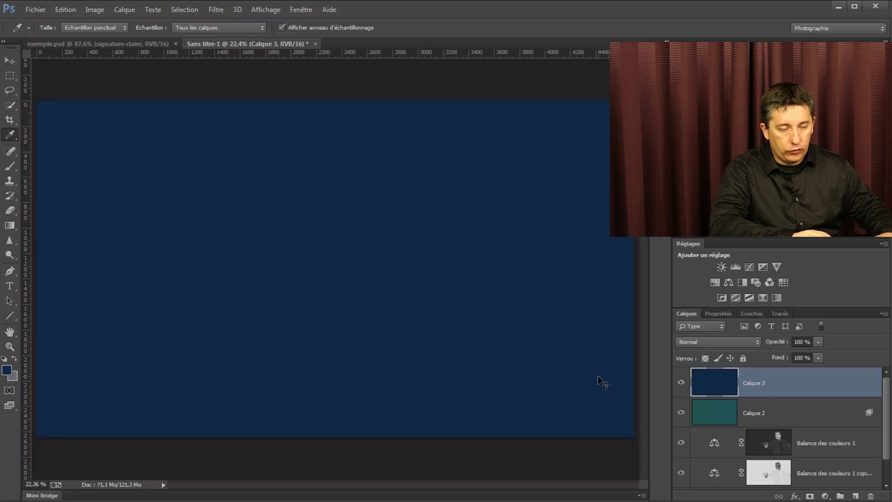
Step: Invert the dark blue fill of Calque 3 and set the layer's blend mode to Couleur
key("ctrl+i")
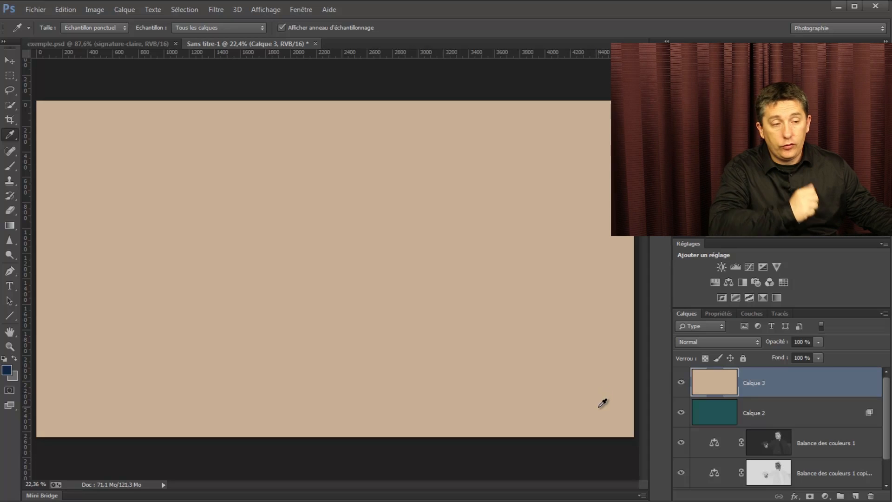
left_click(715, 340)
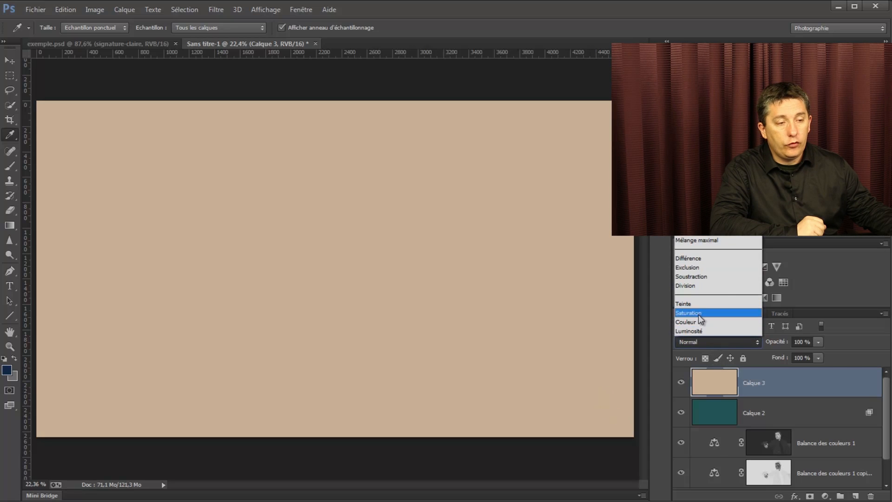
left_click(698, 320)
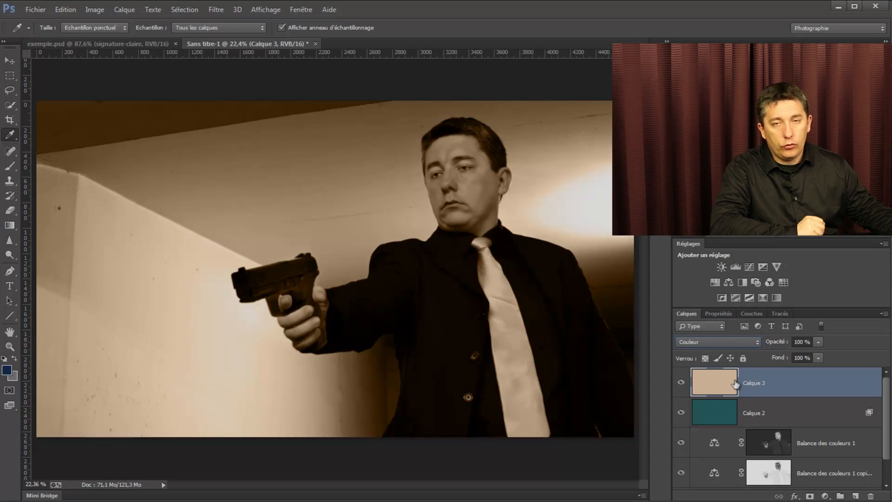
Step: Limit Calque 3 to the darkest tones by splitting the underlying layer's white slider to about 0 / 8, and set its opacity to 40 %
double_click(811, 389)
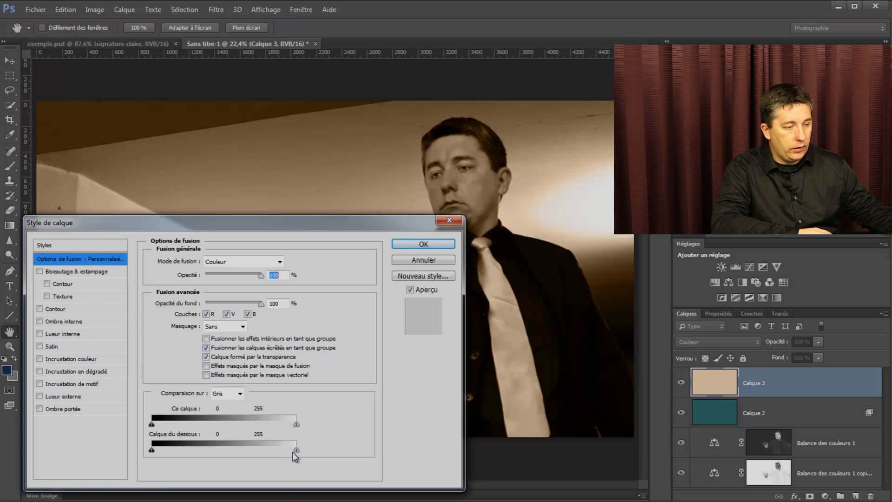
key("alt")
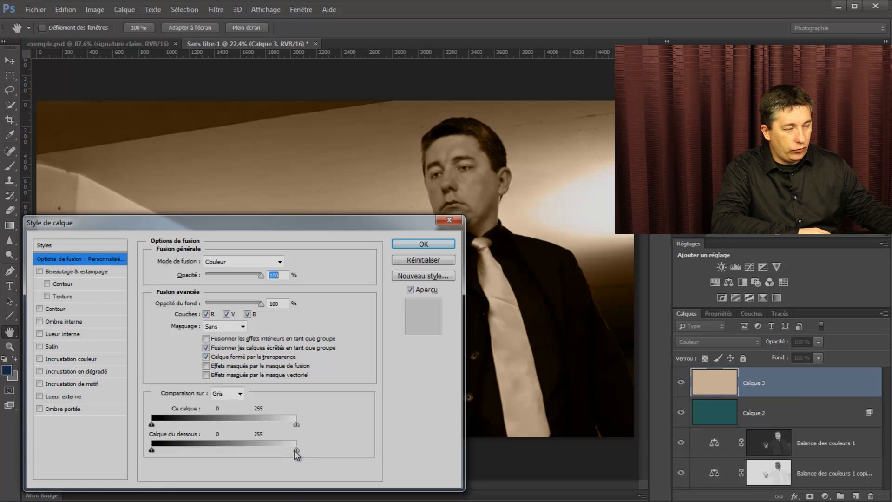
left_click_drag(294, 450, 210, 464)
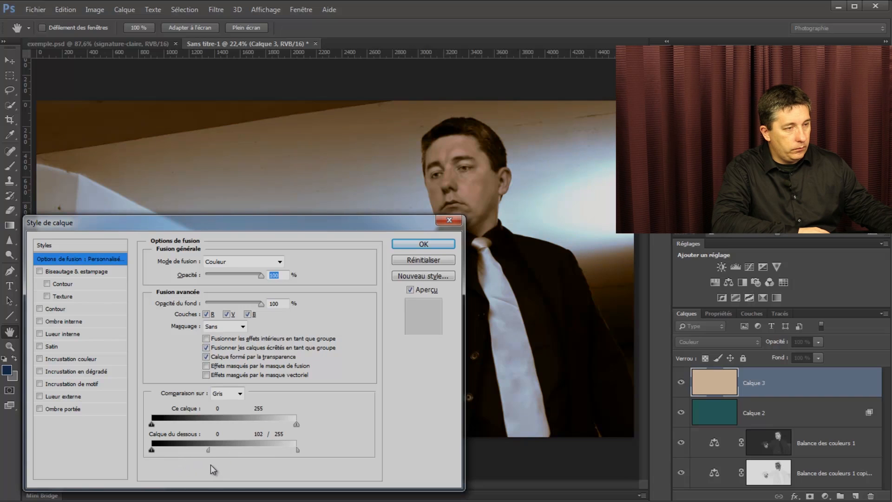
left_click_drag(146, 467, 174, 467)
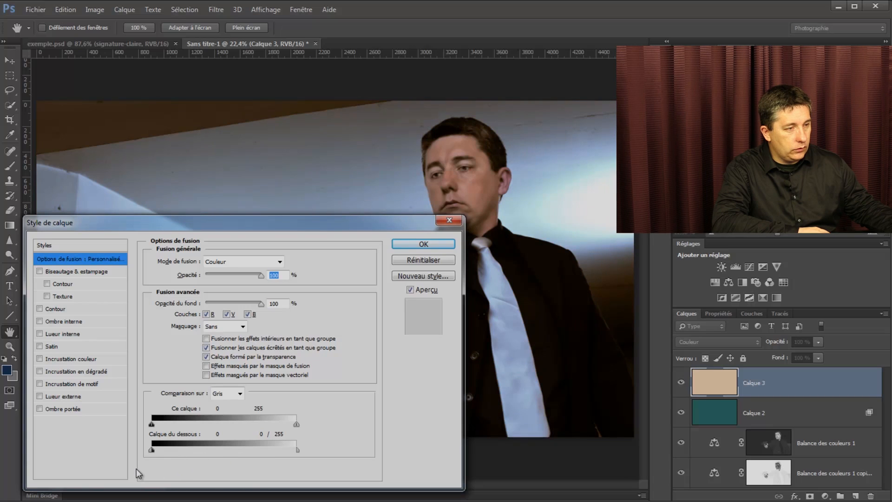
left_click_drag(295, 452, 237, 457)
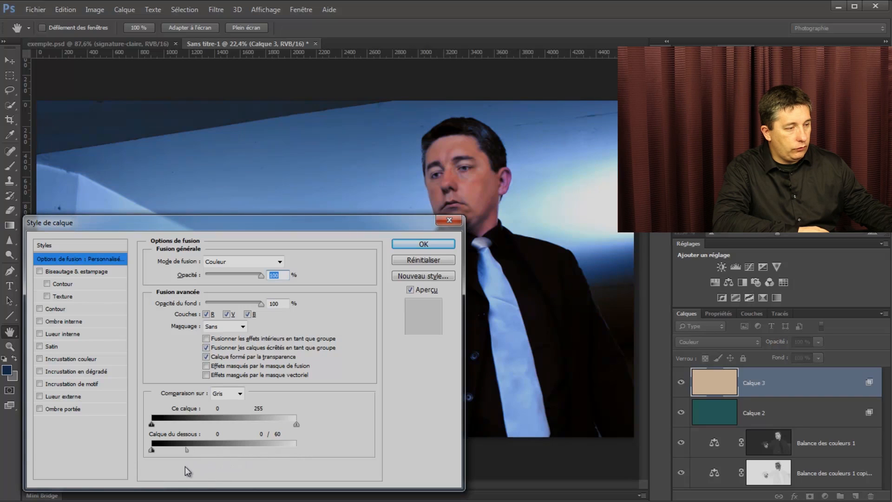
left_click_drag(159, 464, 156, 461)
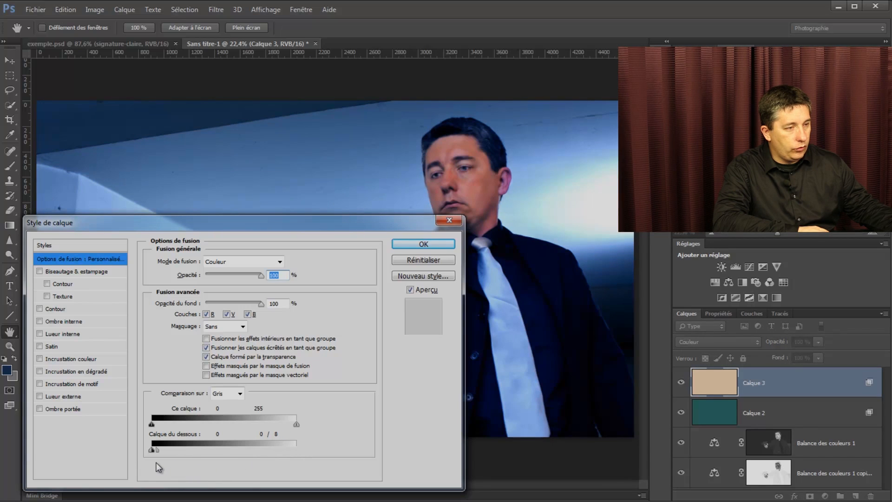
left_click_drag(156, 462, 159, 462)
left_click(409, 246)
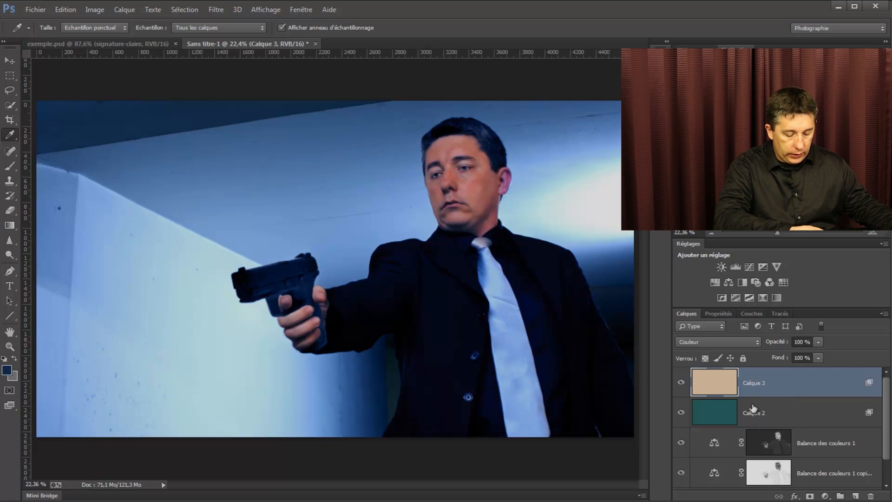
key("v")
key("4")
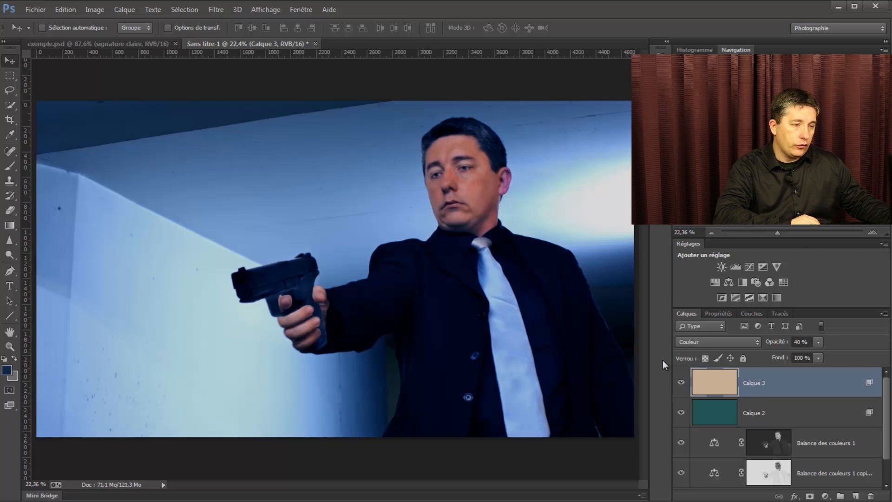
Step: Add a Brightness/Contrast adjustment directly above the lower Color Balance copy, with Luminosité -31 and Contraste 31
left_click(819, 442)
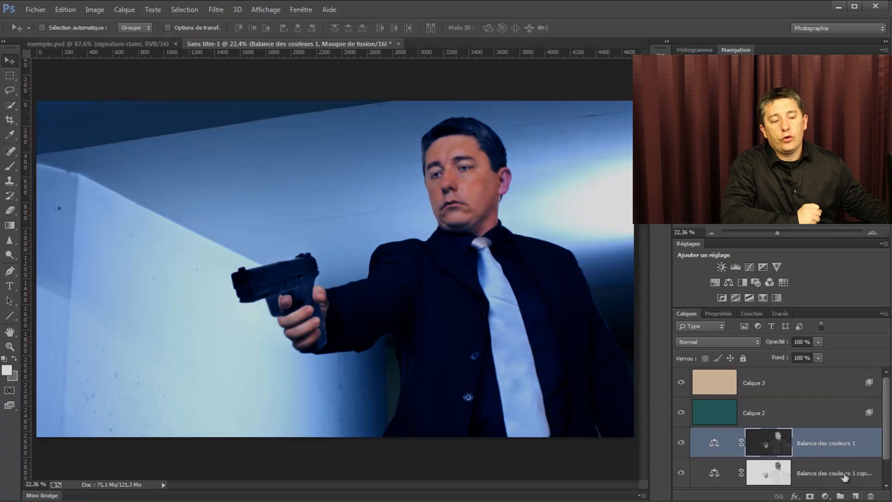
left_click(832, 476)
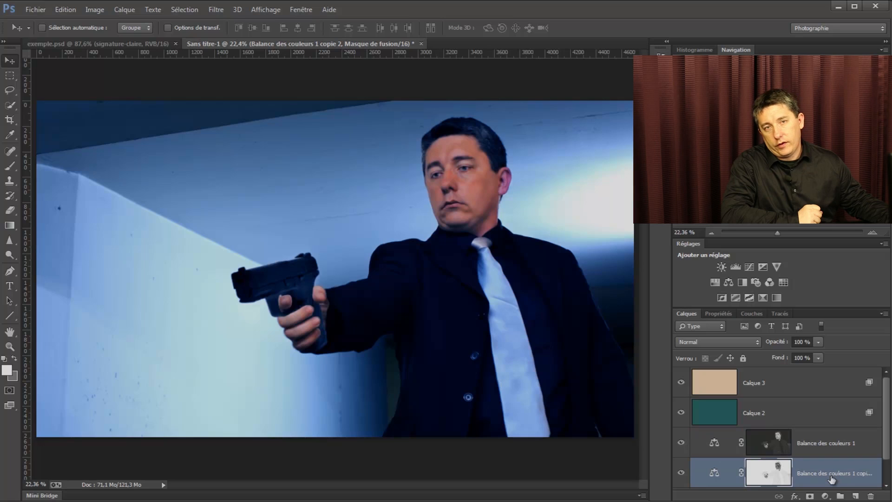
scroll(831, 476, "down", 1)
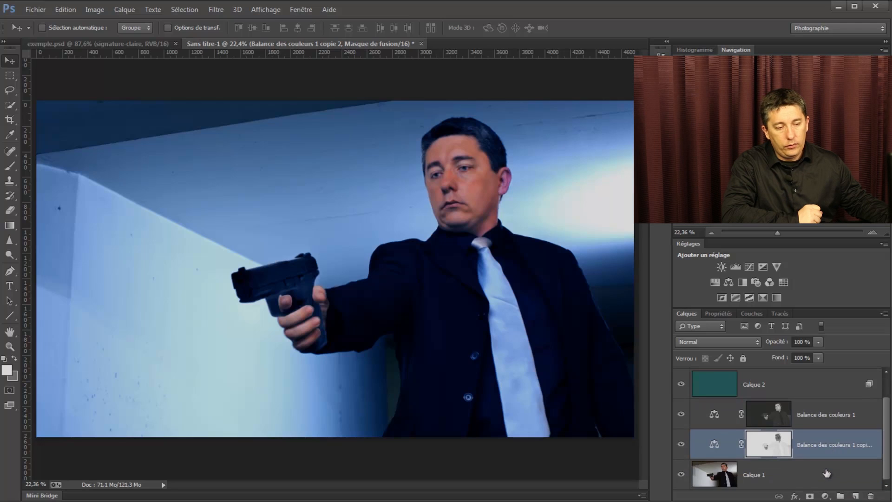
left_click(825, 496)
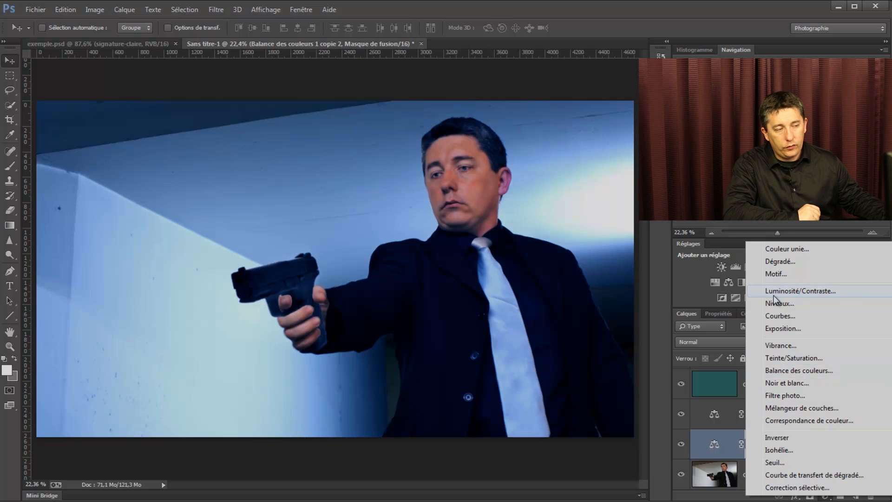
left_click(789, 291)
left_click_drag(777, 377, 760, 380)
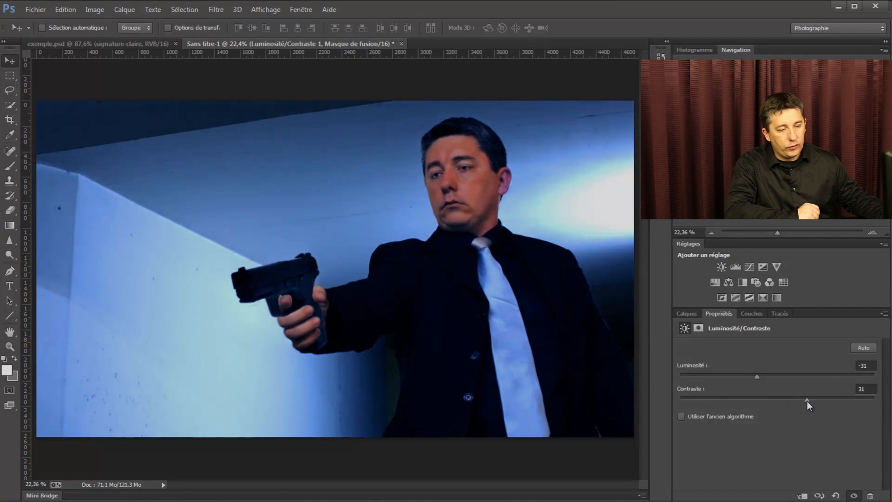
Step: Clip the Luminosité/Contraste 1 adjustment to the Color Balance copy below it so it affects only the background
left_click(686, 314)
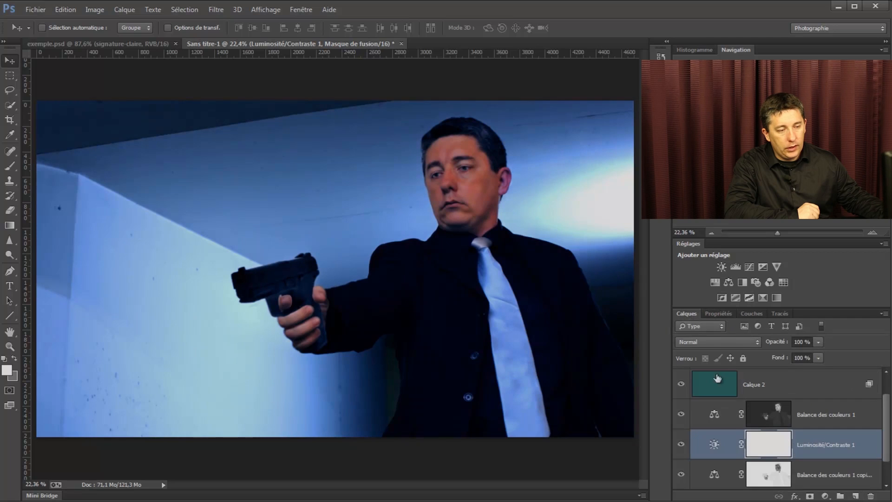
left_click(731, 454, "alt")
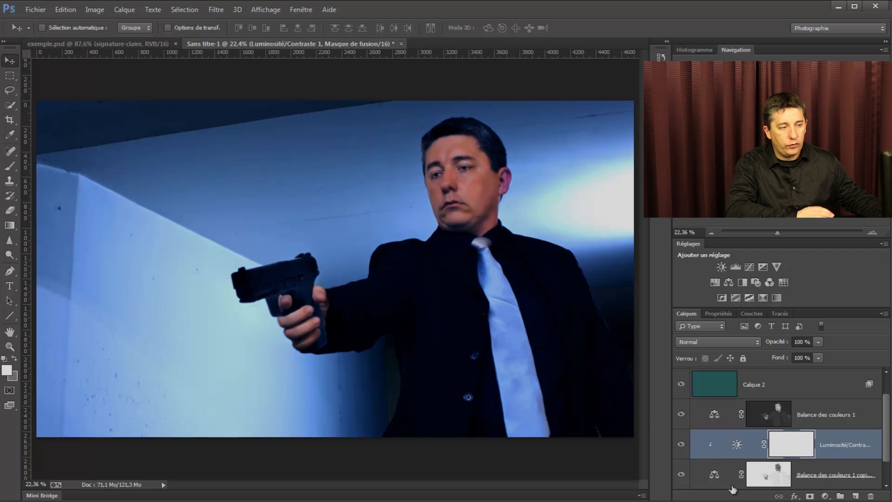
left_click(727, 457, "alt")
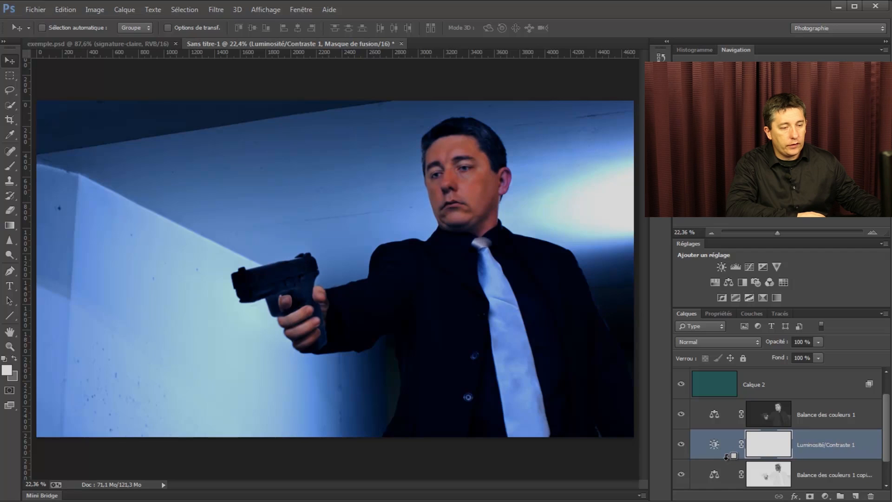
left_click(726, 457, "alt")
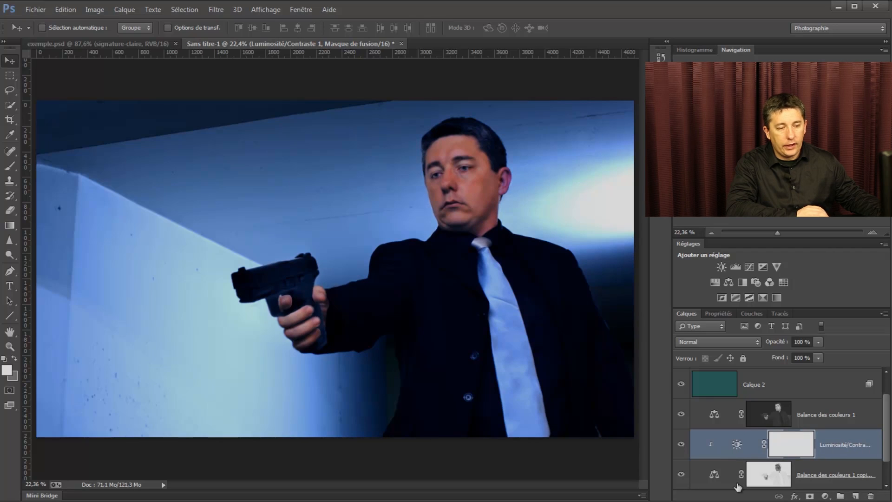
Step: Add a Brightness/Contrast adjustment with Luminosité 23 and Contraste 19 above Balance des couleurs 1 and clip it to that layer
left_click(795, 416)
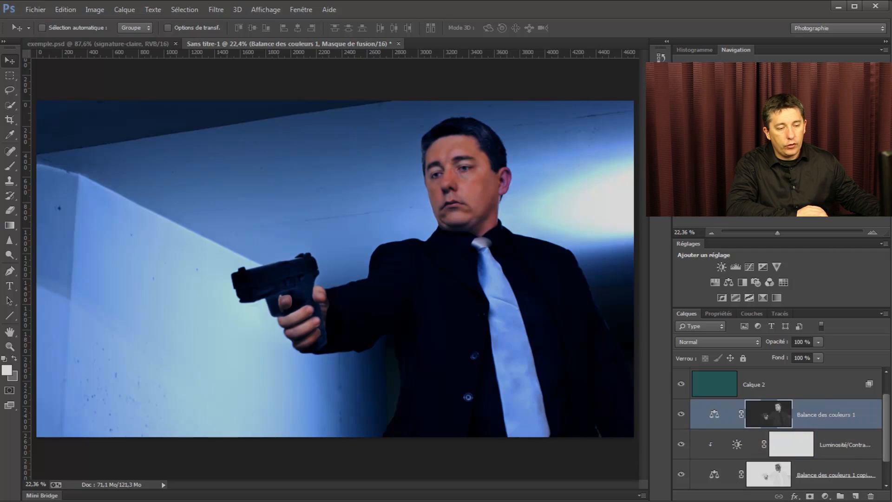
left_click(826, 496)
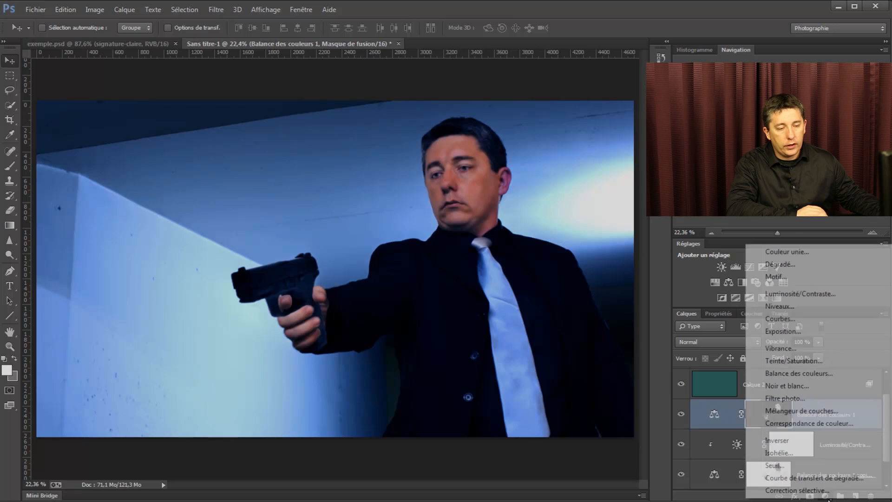
left_click(790, 294)
left_click_drag(776, 375, 799, 400)
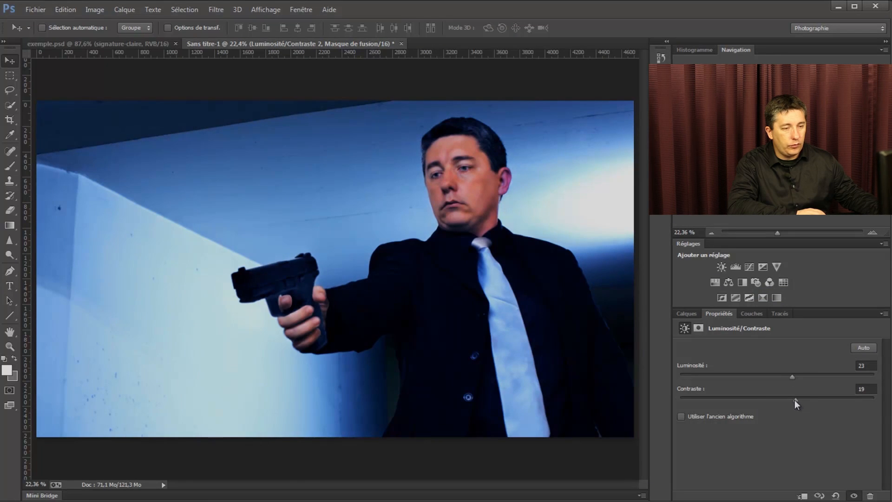
left_click(686, 313)
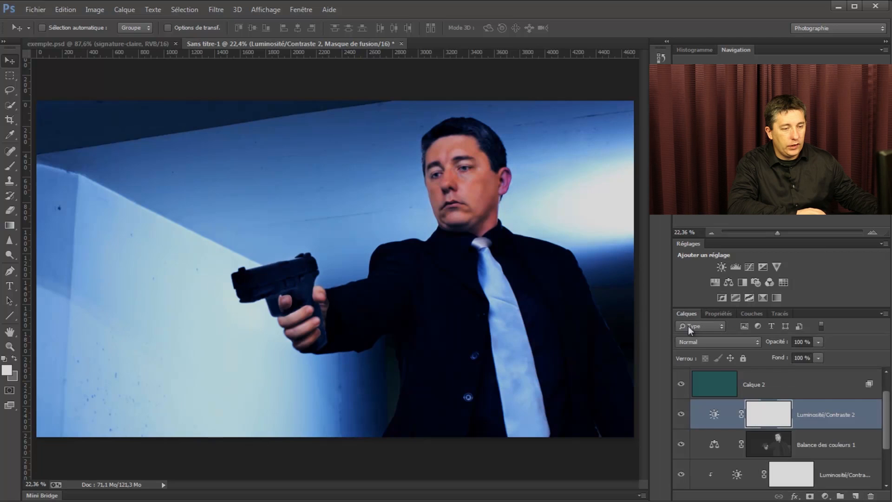
left_click(738, 424, "alt")
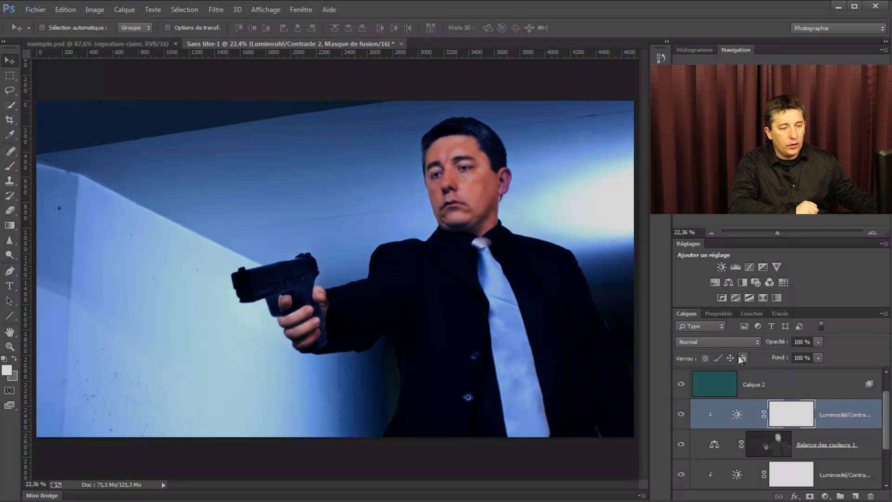
Step: Refine the clipped Luminosité/Contraste 2 adjustment to Luminosité 21 and Contraste 7
left_click(723, 312)
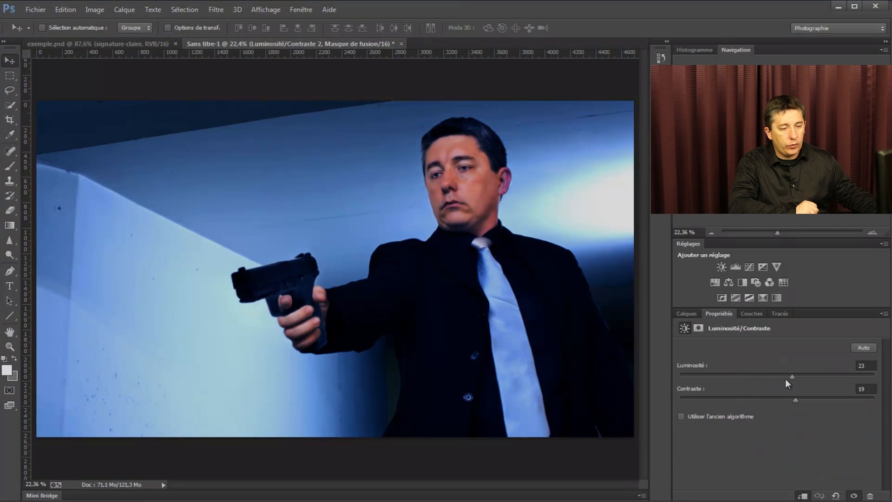
left_click_drag(797, 377, 792, 401)
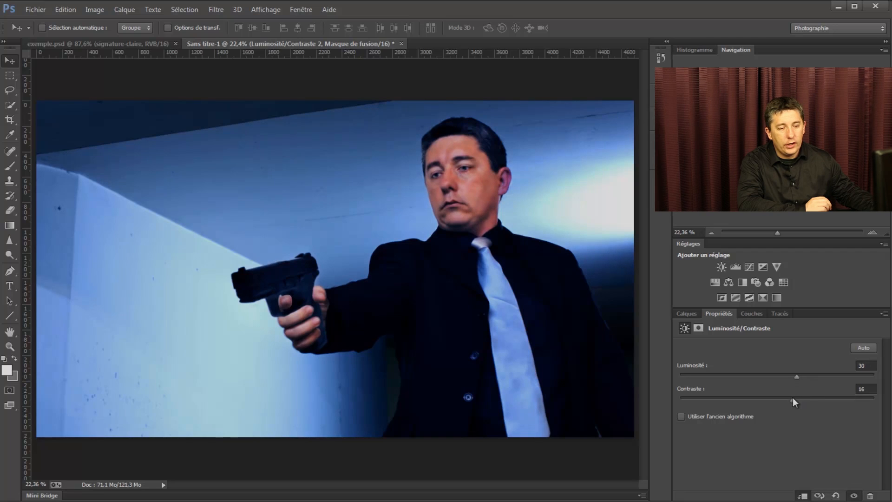
left_click_drag(796, 375, 781, 380)
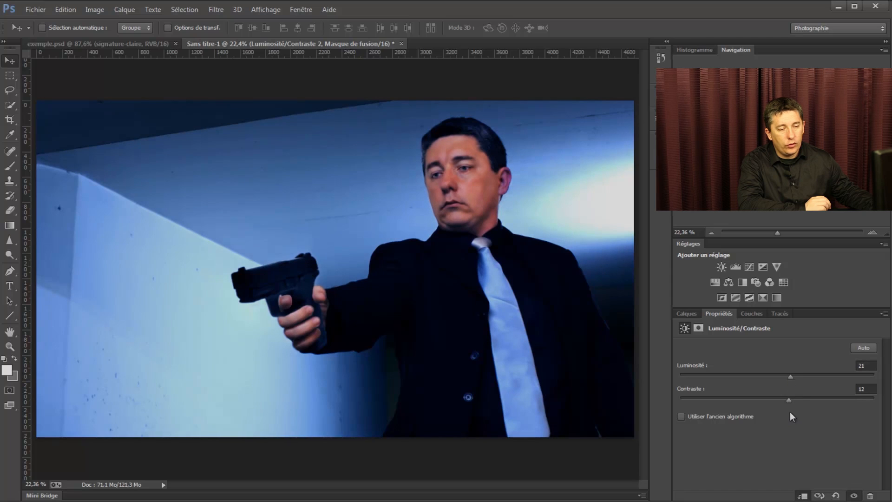
left_click_drag(794, 398, 784, 402)
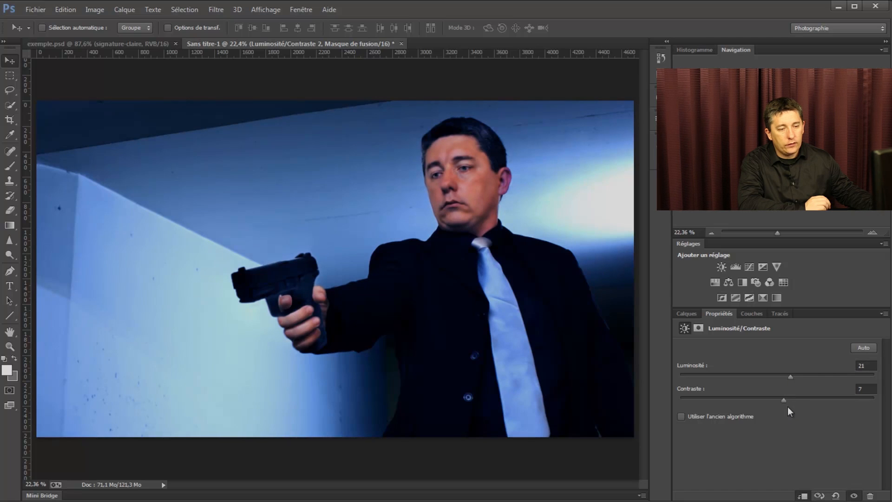
left_click(690, 312)
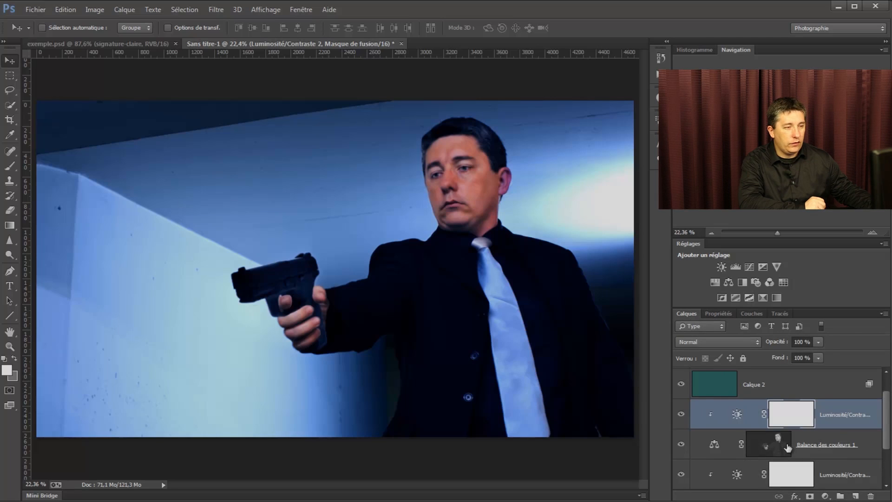
Step: Add a Teinte/Saturation adjustment above Luminosité/Contraste 2 and clip it to the Balance des couleurs 1 stack
scroll(787, 447, "up", 1)
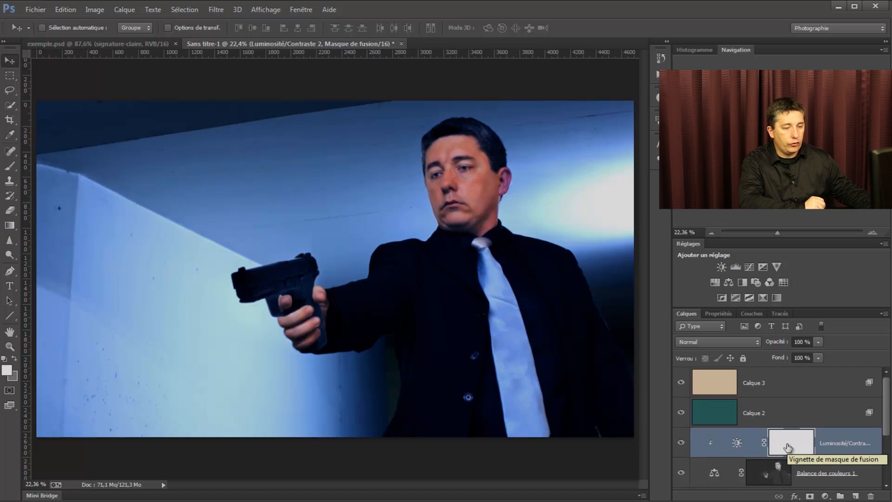
scroll(792, 453, "down", 3)
scroll(793, 453, "up", 3)
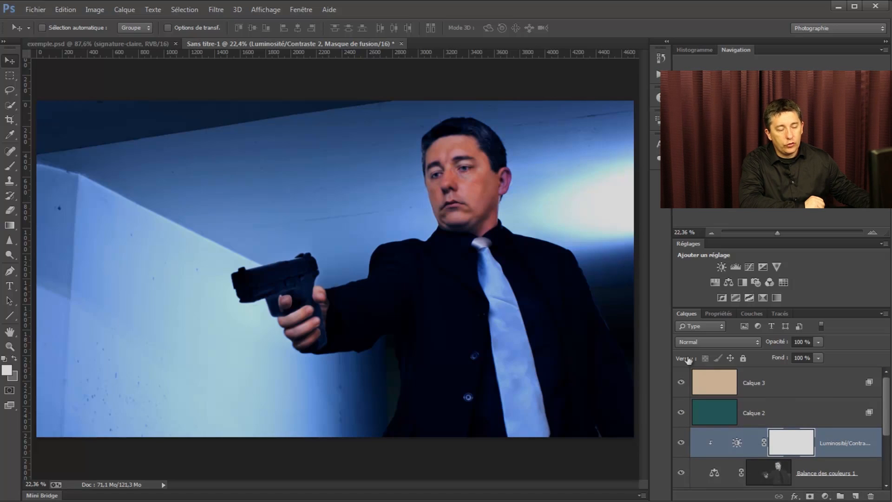
scroll(765, 400, "down", 1)
scroll(774, 406, "up", 1)
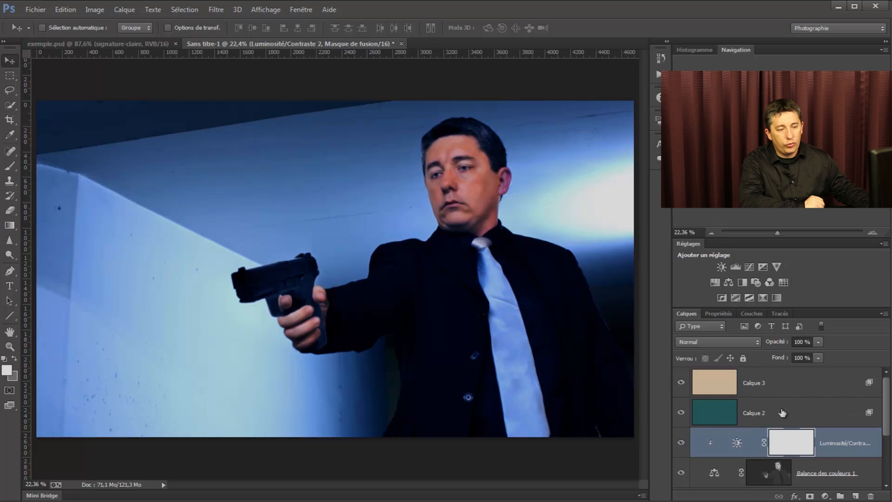
left_click(824, 496)
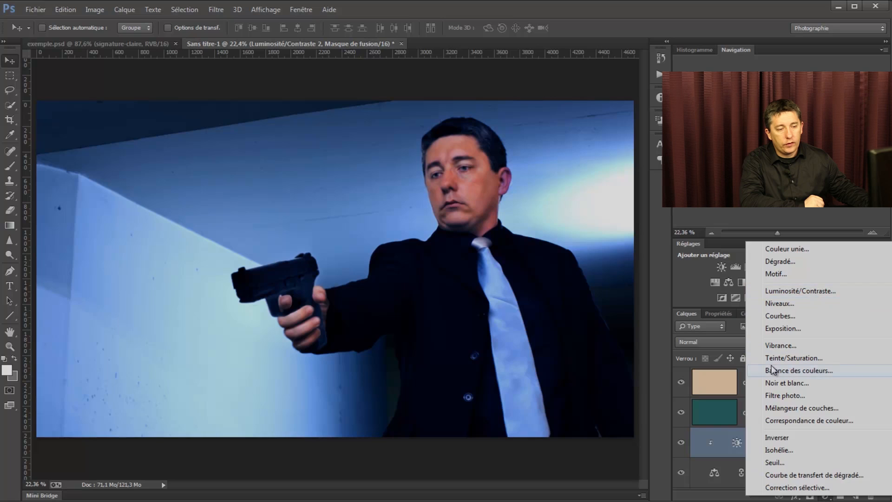
left_click(793, 358)
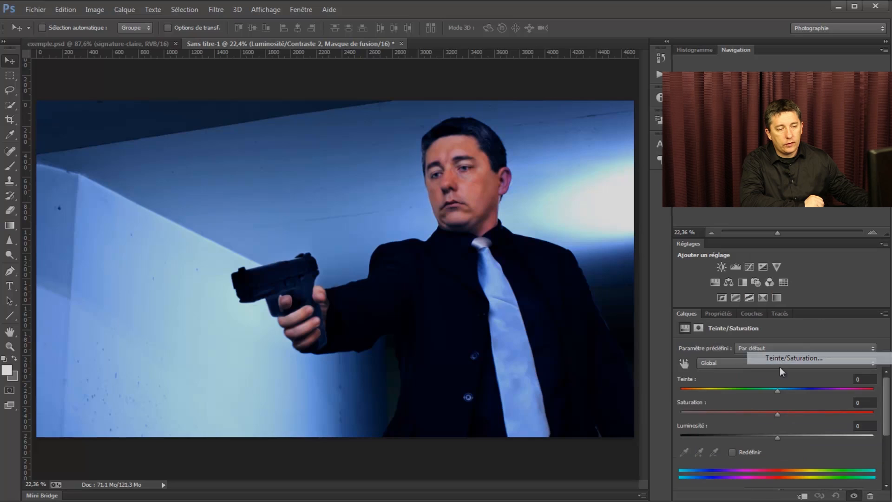
left_click(683, 315)
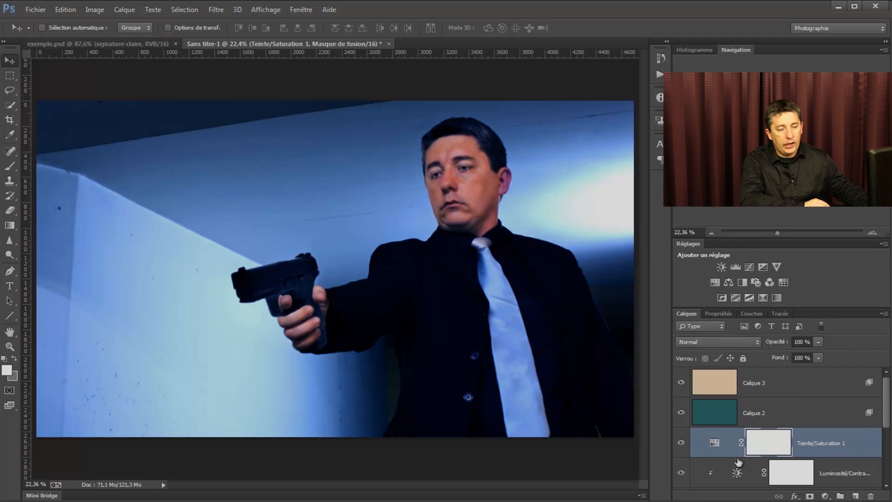
key("super")
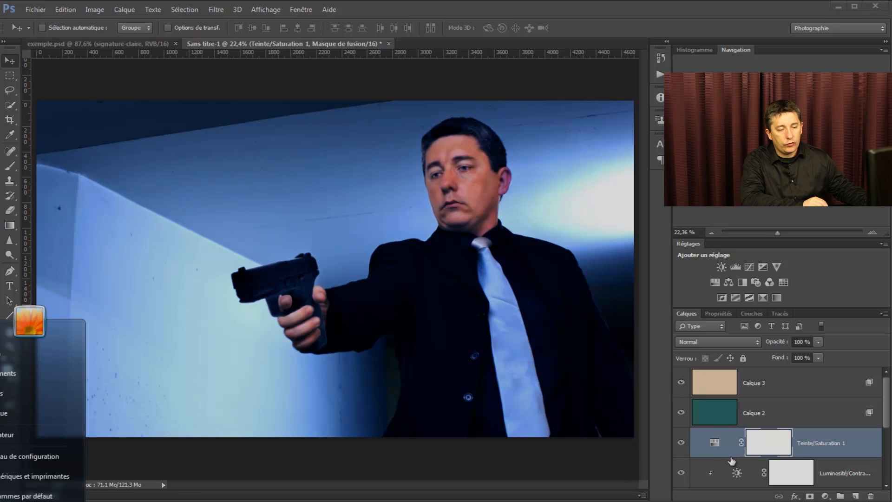
key("super")
left_click(730, 454, "alt")
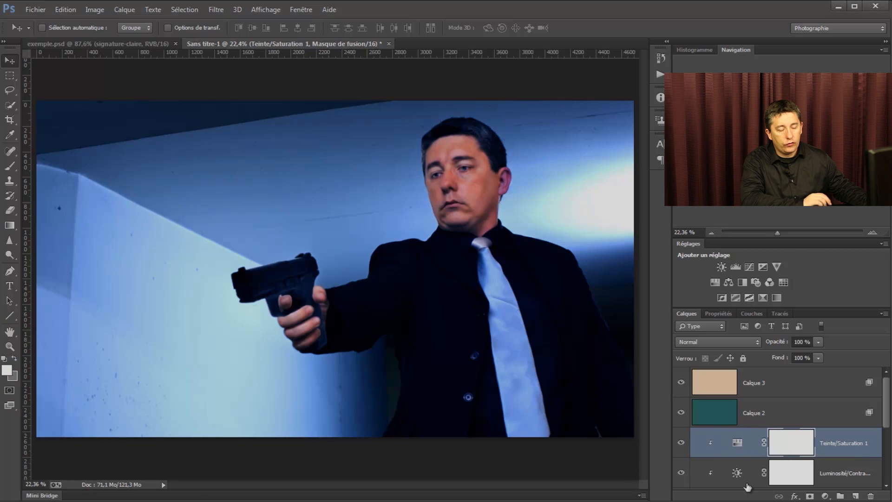
Step: Set the saturation of the clipped Teinte/Saturation adjustment to -11
left_click(718, 313)
mouse_move(777, 414)
left_mouse_down()
mouse_move(757, 415)
mouse_move(788, 413)
mouse_move(761, 418)
left_mouse_up()
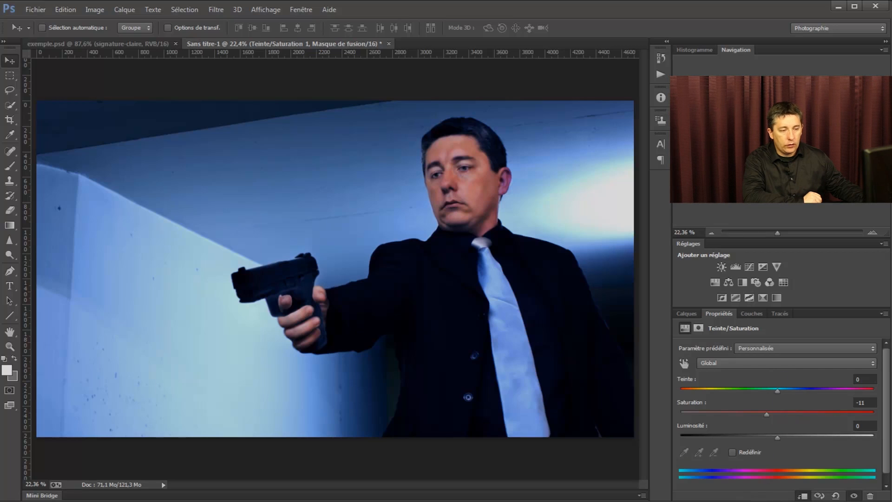
left_click(687, 314)
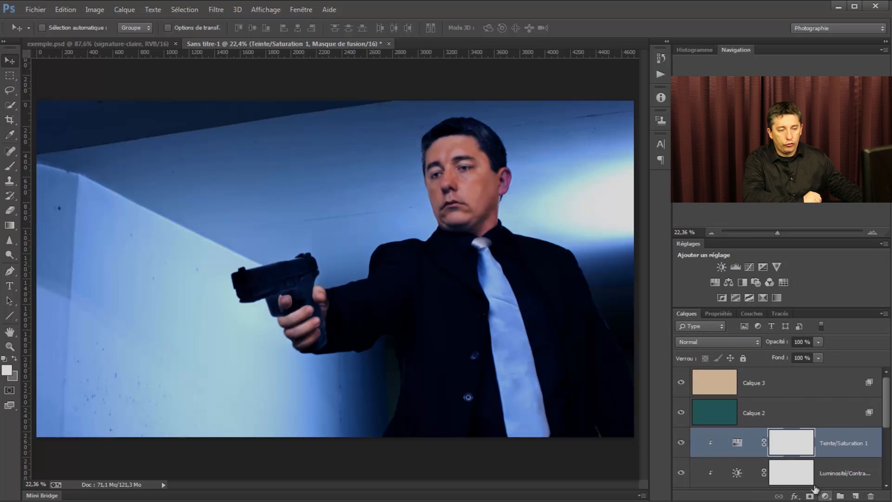
Step: Group all layers from Calque 3 down to the Color Balance copy, leaving Calque 1 outside the group
left_click(780, 393)
scroll(790, 409, "down", 5)
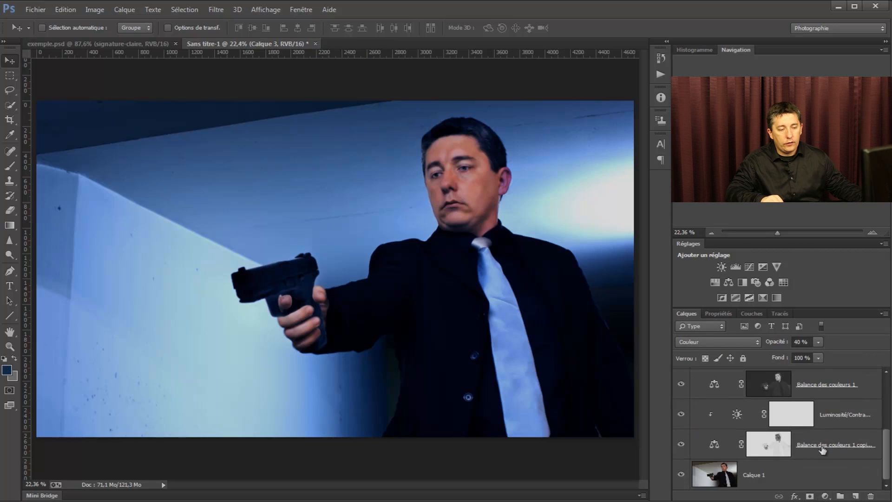
left_click(823, 447, "shift")
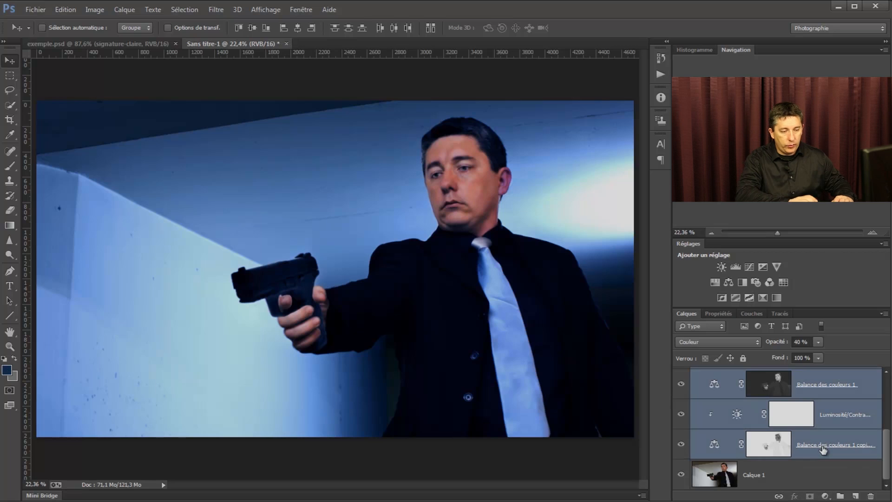
key("ctrl+g")
Step: Compare the photo with and without the complete grade by toggling the visibility of Groupe 1
left_click(680, 374)
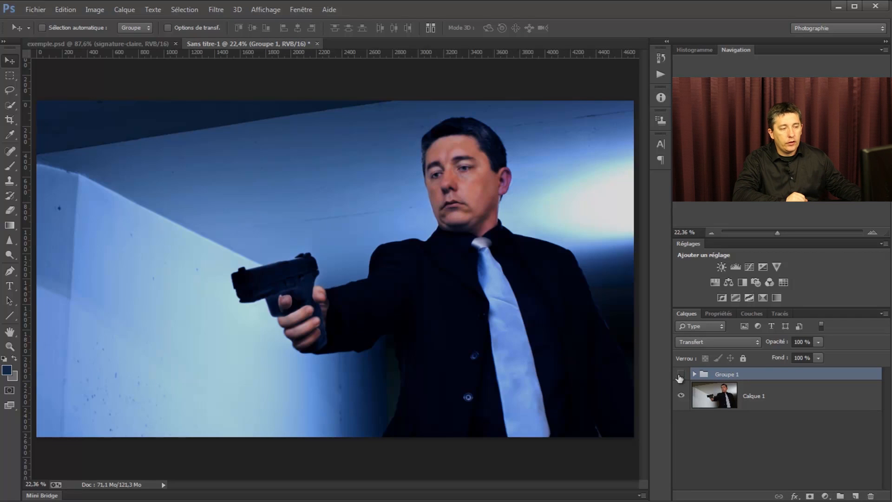
left_click(680, 374)
left_click(680, 375)
left_click(681, 374)
left_click(681, 374)
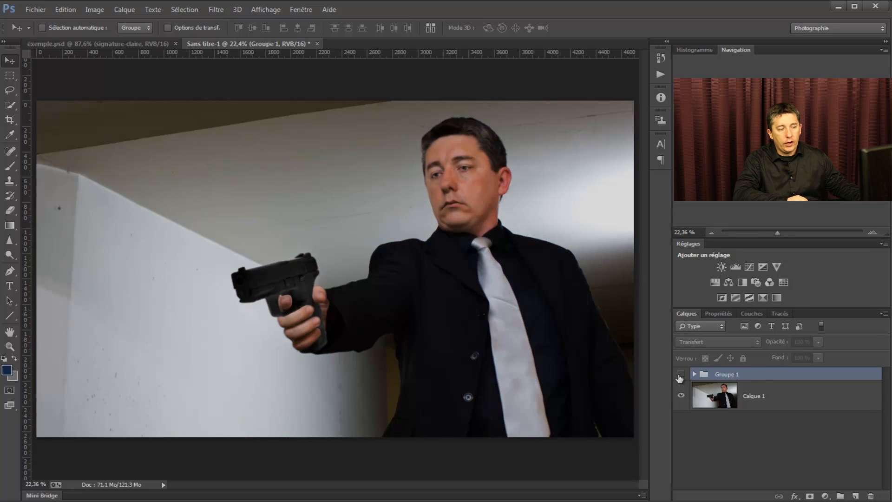
left_click(681, 375)
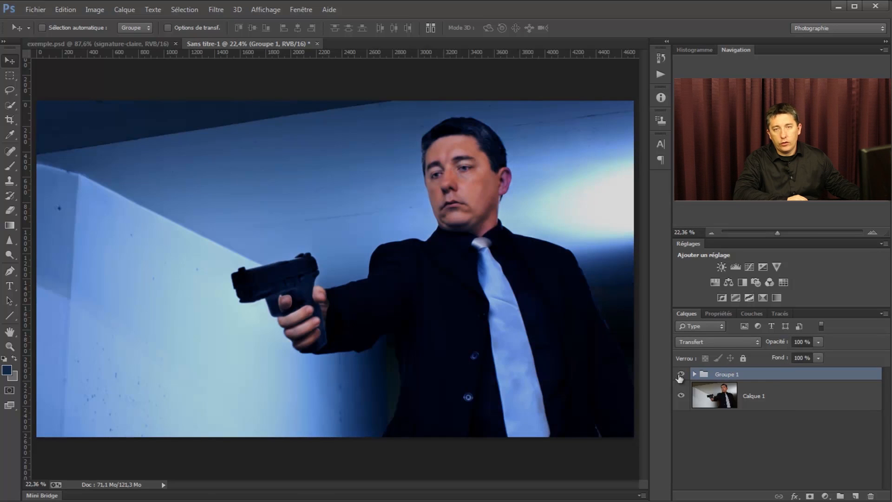
left_click(680, 374)
left_click(681, 375)
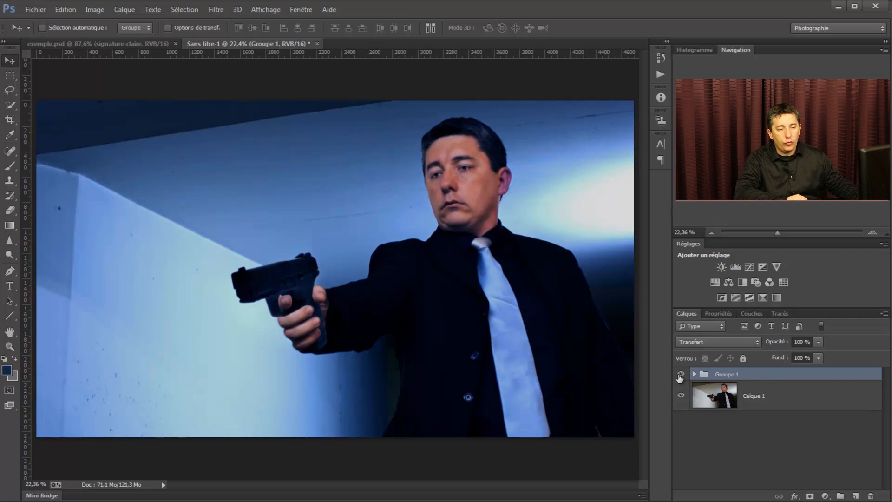
Step: In the lowest Balance des couleurs layer inside Groupe 1, set the Tons moyens to +66 for Magenta–Vert and +100 for Jaune–Bleu
left_click(695, 374)
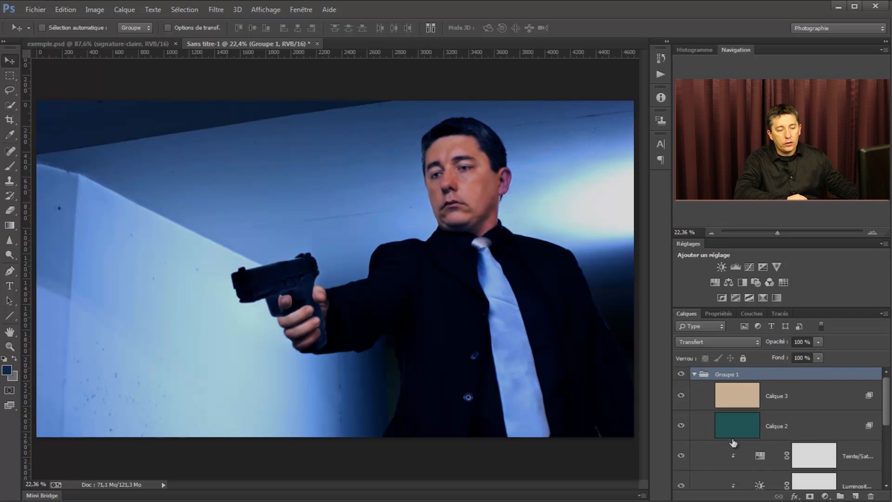
scroll(752, 448, "down", 2)
scroll(751, 448, "down", 3)
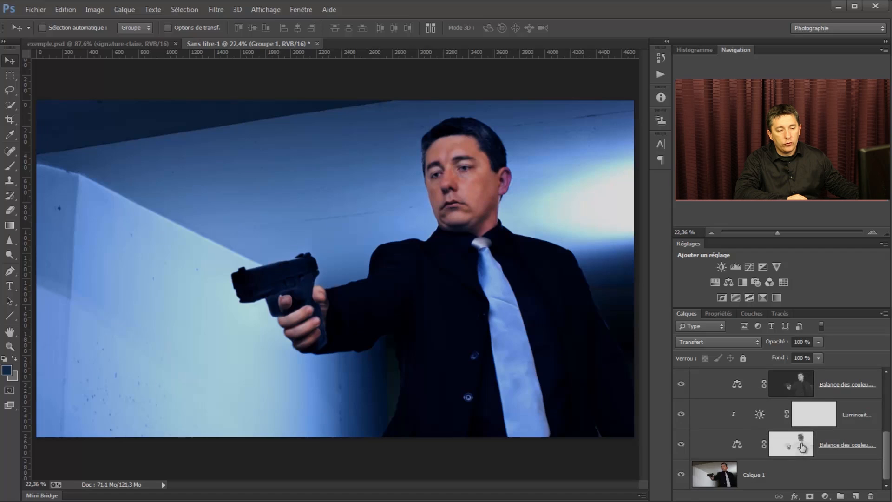
left_click(730, 447)
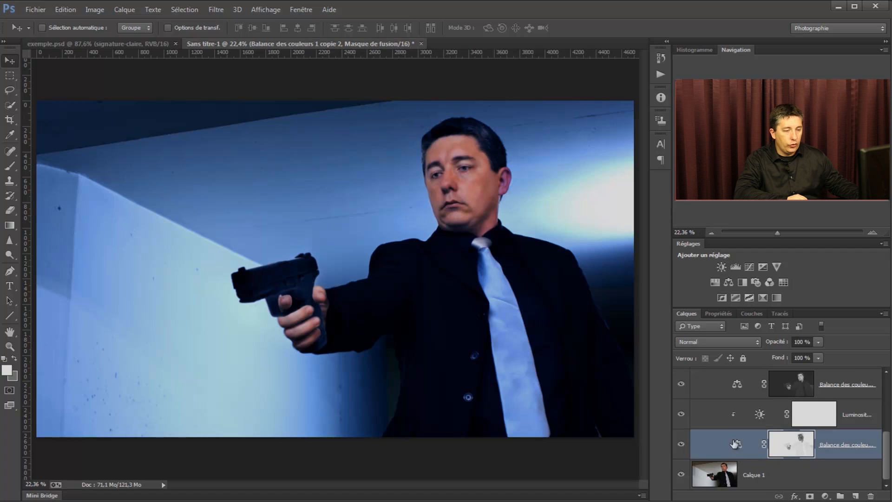
left_click(734, 446)
left_click(718, 313)
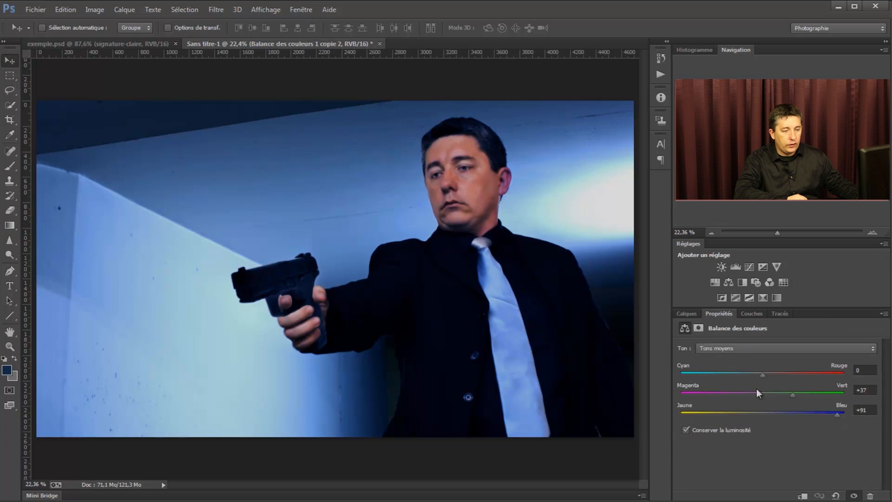
left_click_drag(792, 394, 810, 395)
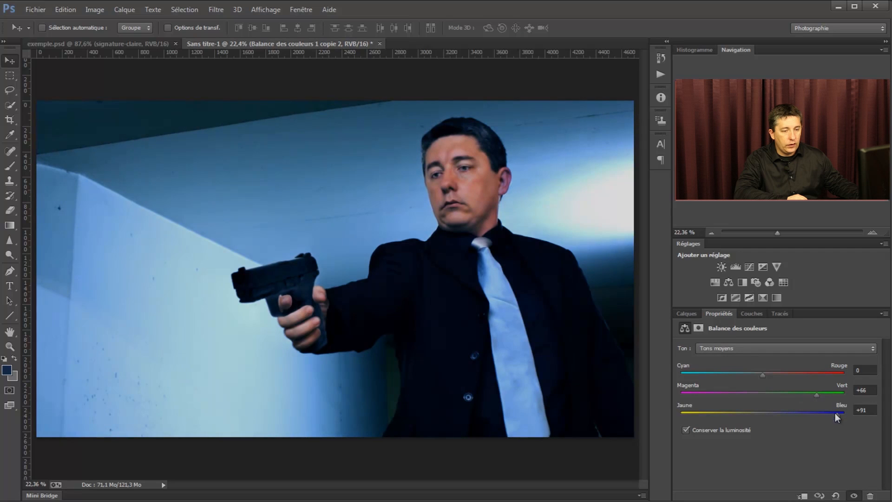
left_click_drag(845, 415, 846, 415)
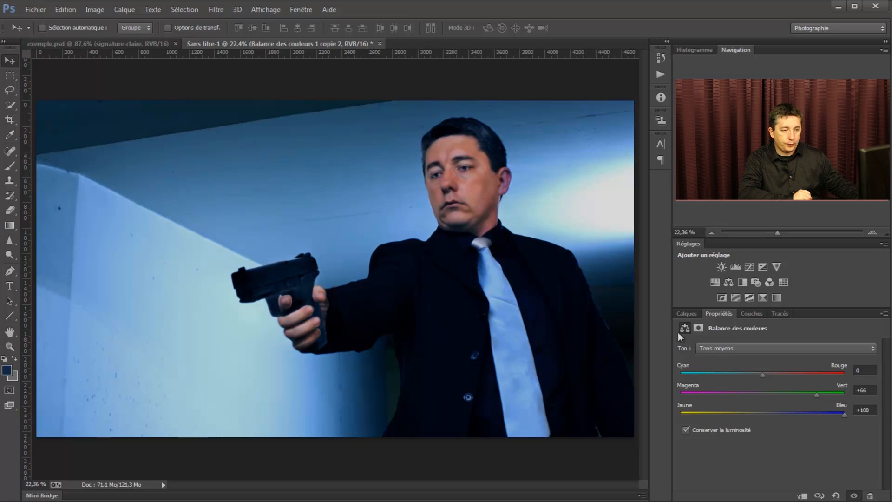
Step: Return to the layer stack and collapse Groupe 1 so its adjustment layers are folded away
left_click(683, 314)
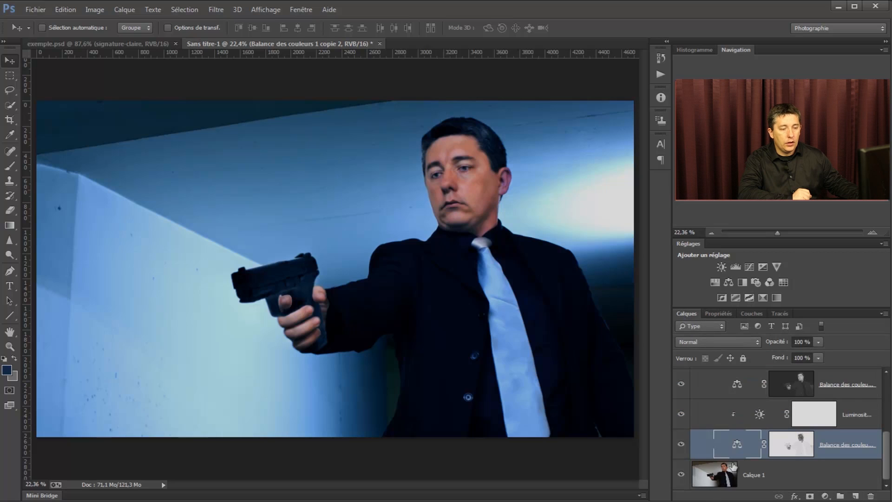
scroll(694, 398, "up", 5)
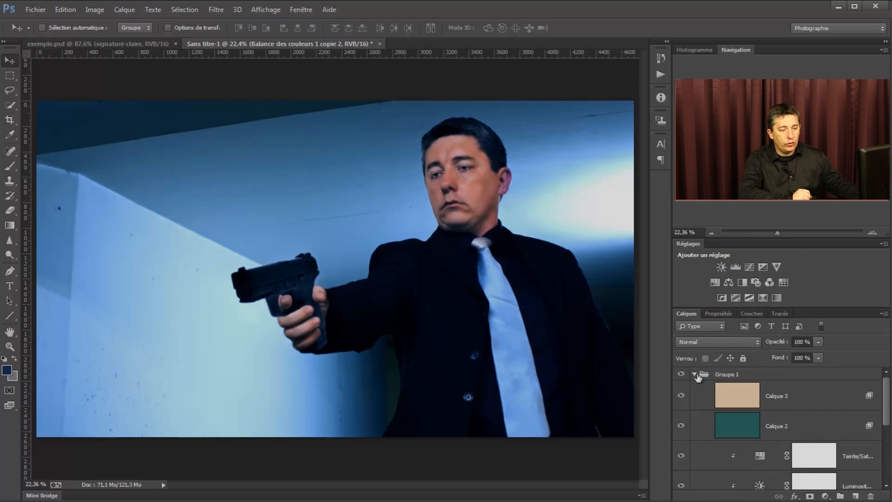
left_click(694, 374)
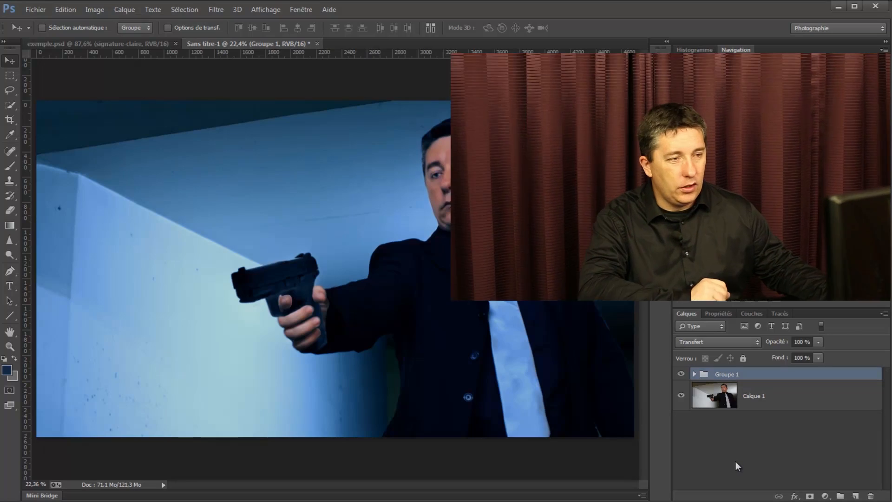